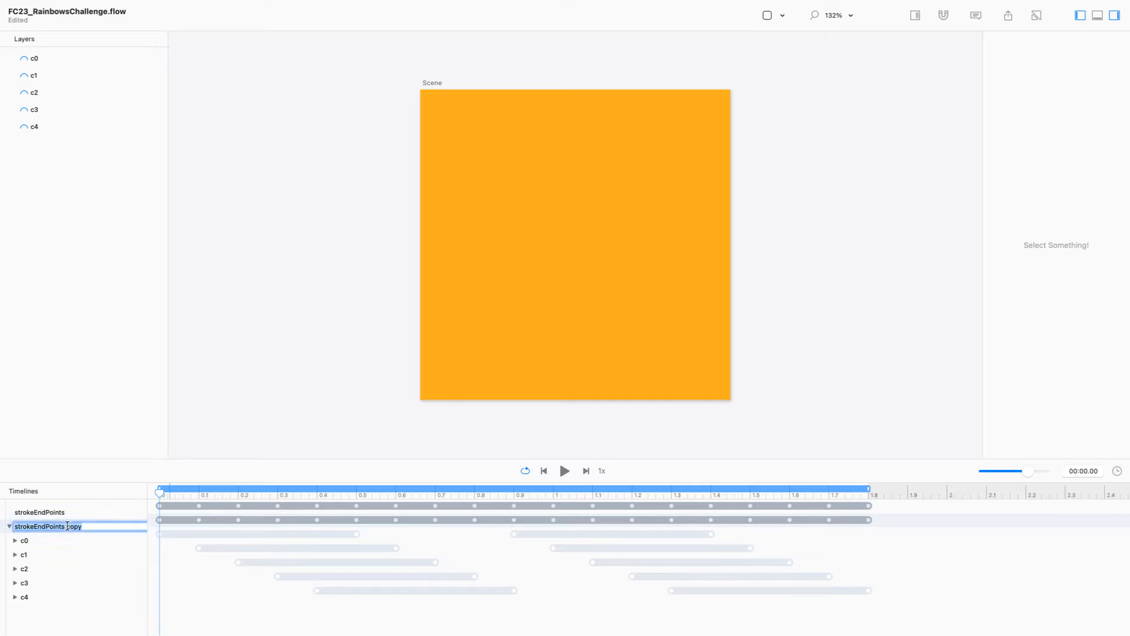
Rename the copied timeline as dashPattern and enlarge the timeline area to show its Stroke Start and Stroke End tracks.
{"action": "type", "text": "shPattern"}
{"action": "key", "text": "Return"}
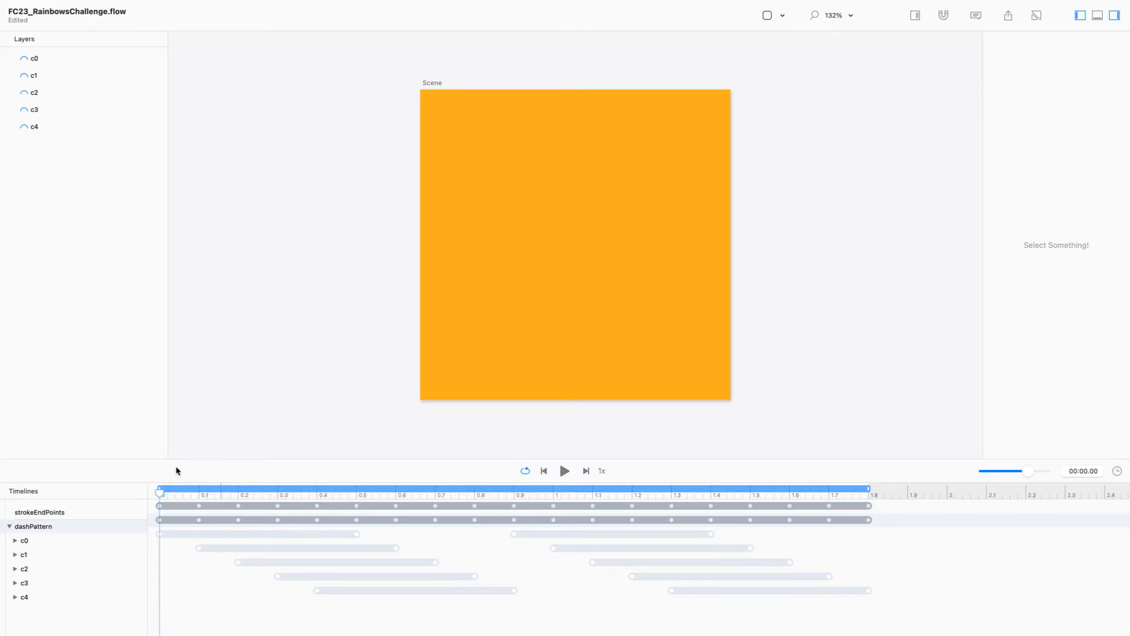
{"action": "left_click_drag", "start_coordinate": [159, 492], "coordinate": [108, 497]}
{"action": "left_click", "coordinate": [10, 527]}
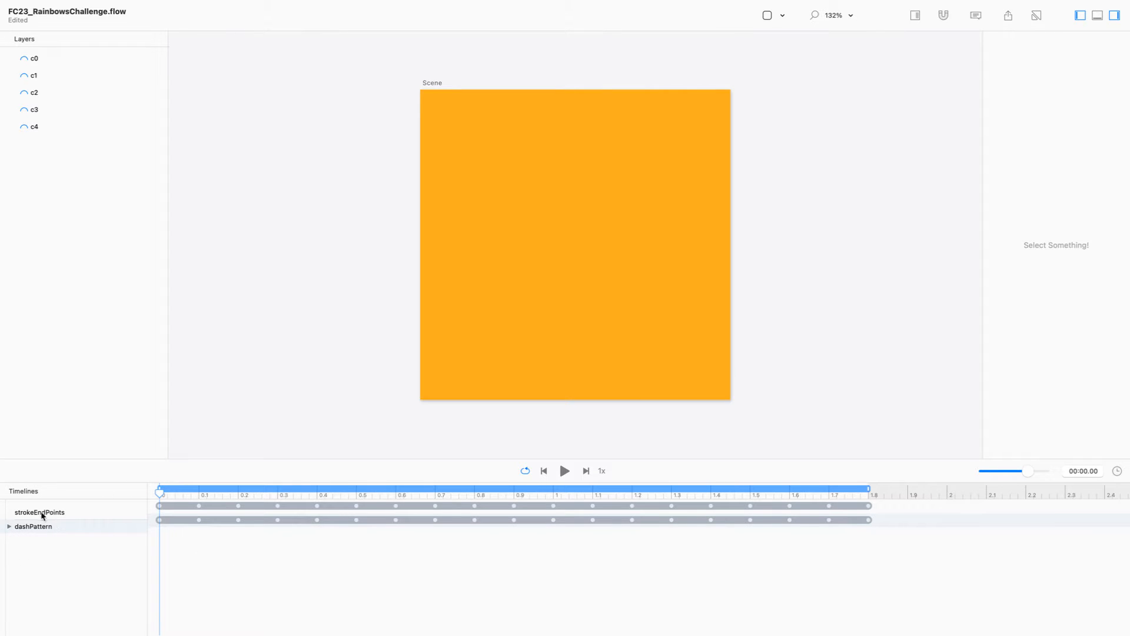
{"action": "left_click", "coordinate": [8, 528]}
{"action": "left_click_drag", "start_coordinate": [199, 460], "coordinate": [217, 315]}
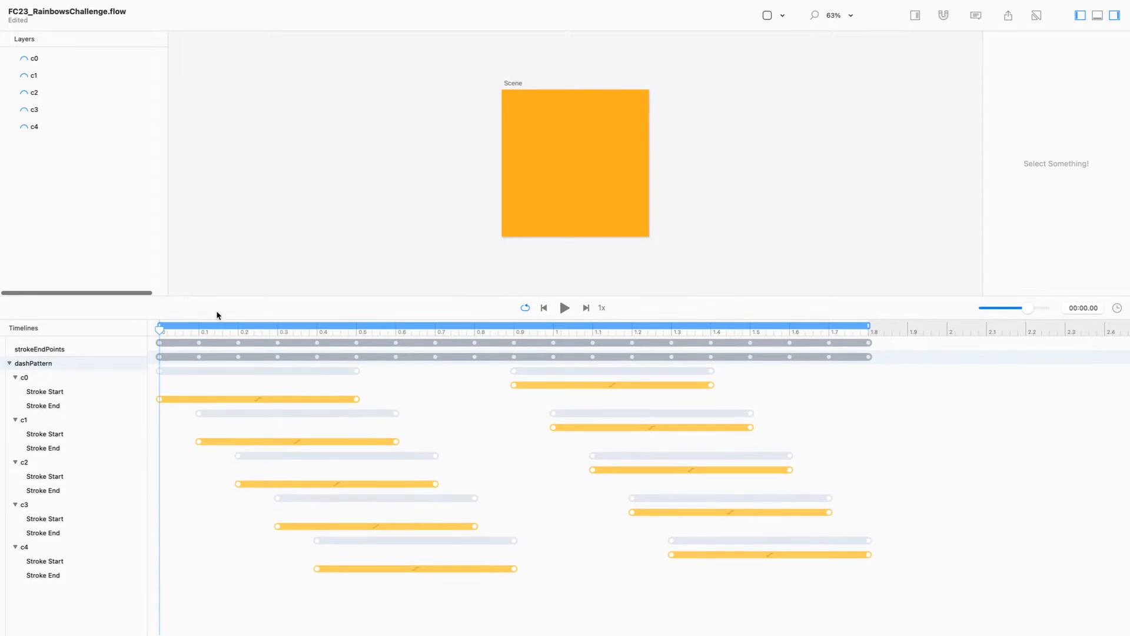
{"action": "key", "text": "super+a"}
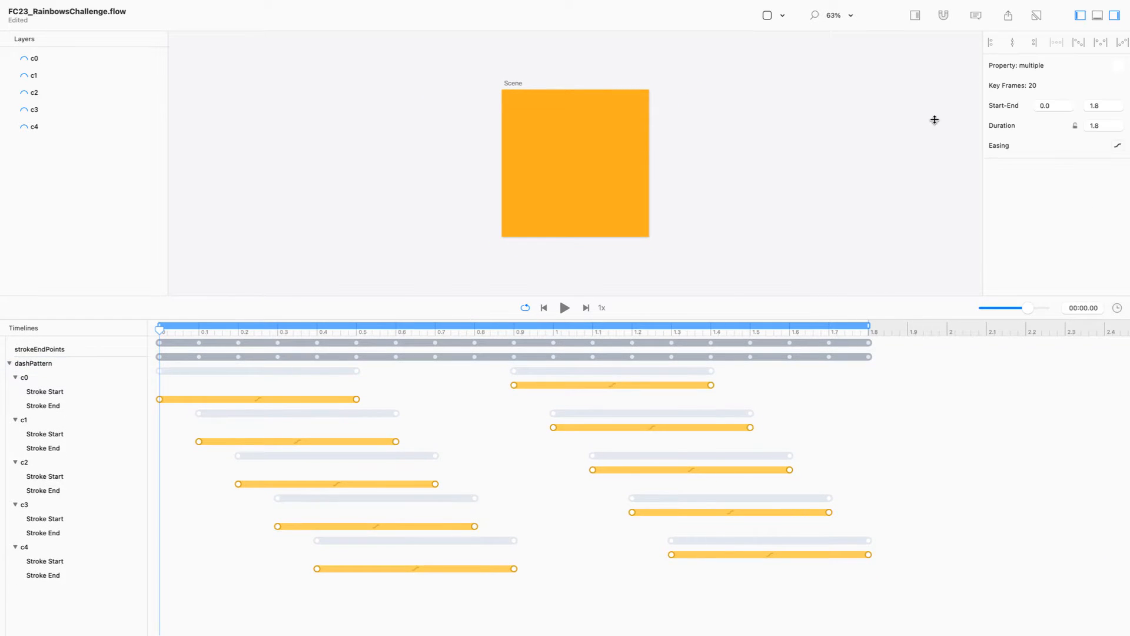
{"action": "left_click", "coordinate": [990, 43]}
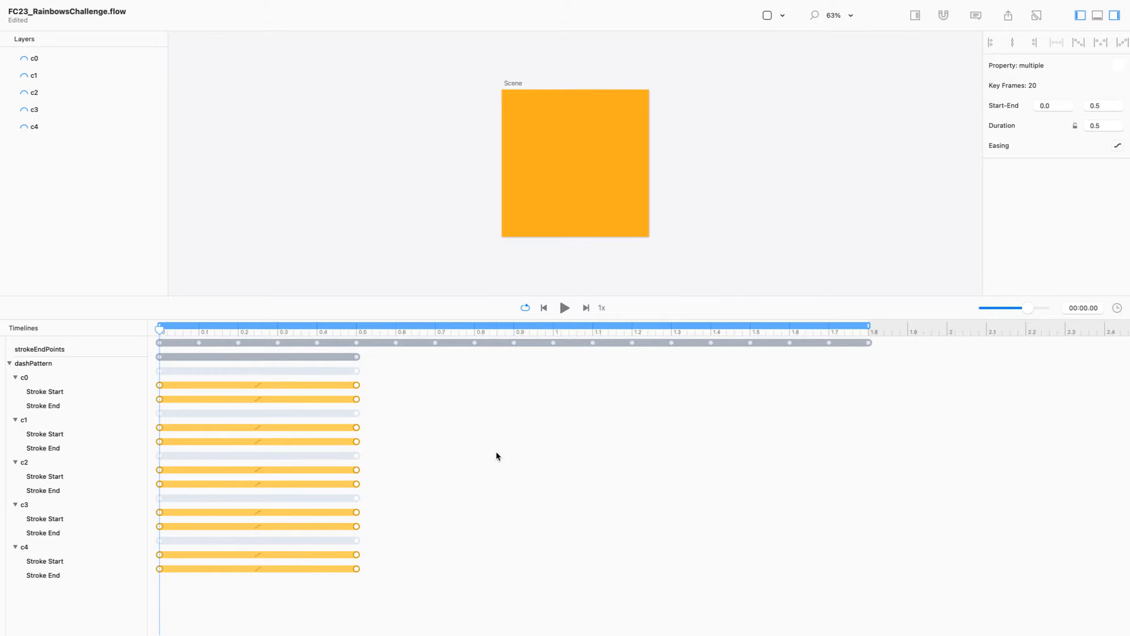
{"action": "left_click", "coordinate": [357, 399]}
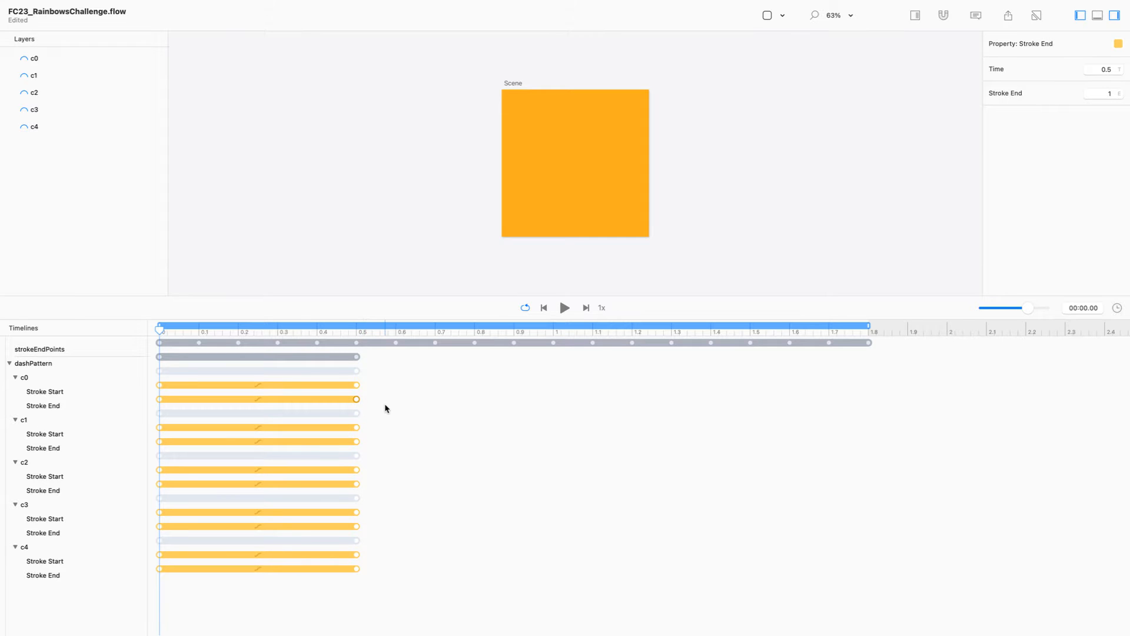
{"action": "key", "text": "Delete"}
{"action": "key", "text": "ctrl+z"}
Move the playhead to 0.9 s and delete all Stroke Start and Stroke End keyframes of layers c0 to c4 from dashPattern.
{"action": "left_click", "coordinate": [356, 385]}
{"action": "left_click_drag", "start_coordinate": [297, 331], "coordinate": [436, 332]}
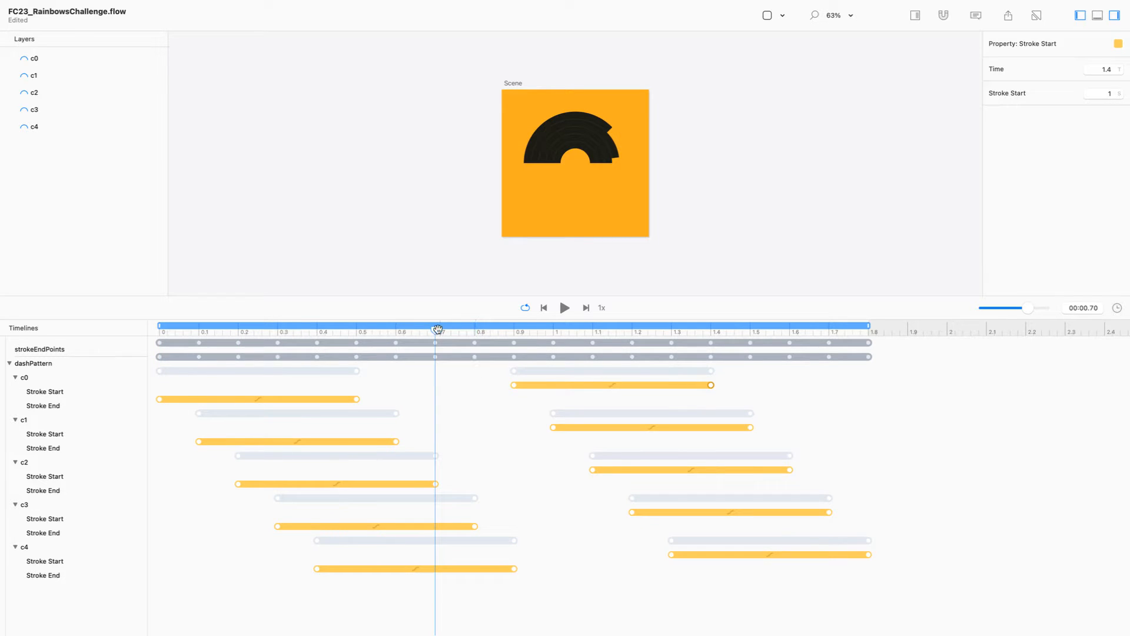
{"action": "left_click_drag", "start_coordinate": [437, 329], "coordinate": [511, 330]}
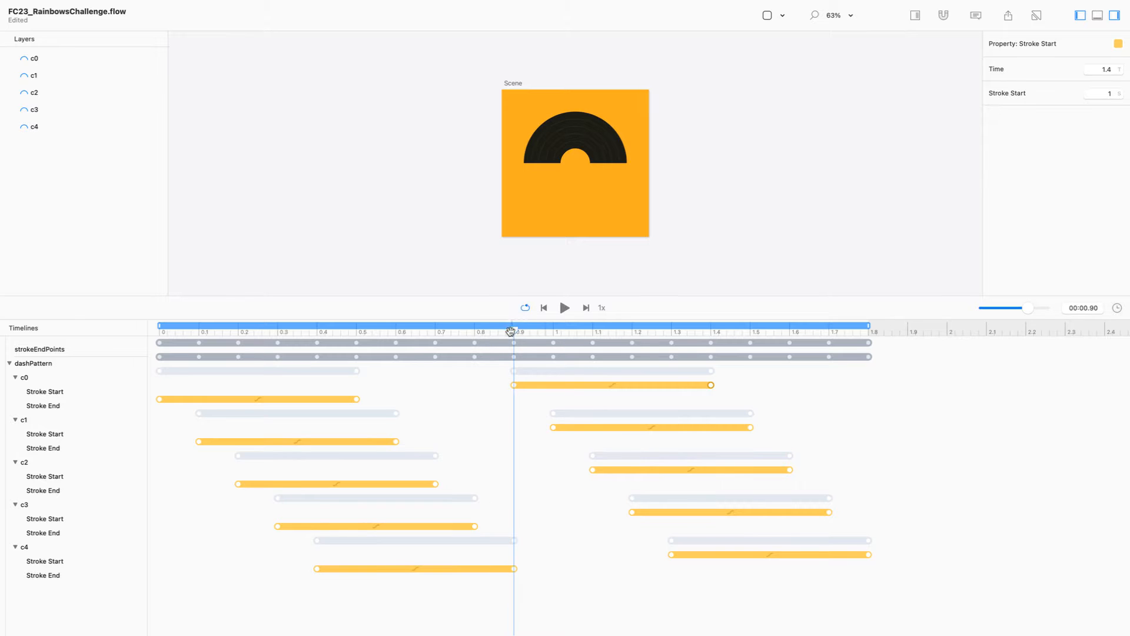
{"action": "mouse_move", "coordinate": [334, 600]}
{"action": "left_mouse_down"}
{"action": "mouse_move", "coordinate": [209, 495]}
{"action": "mouse_move", "coordinate": [152, 398]}
{"action": "left_mouse_up"}
{"action": "key", "text": "BackSpace"}
{"action": "left_click_drag", "start_coordinate": [972, 565], "coordinate": [709, 362]}
{"action": "key", "text": "BackSpace"}
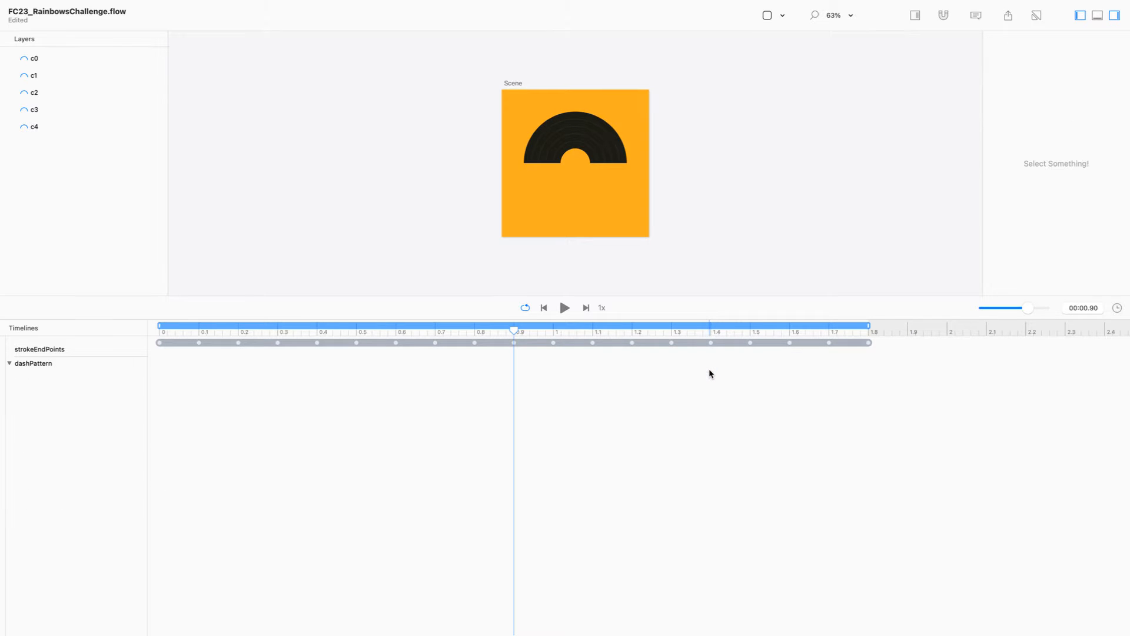
Enlarge the canvas area and return the playhead to 0 s.
{"action": "left_click_drag", "start_coordinate": [668, 295], "coordinate": [664, 507]}
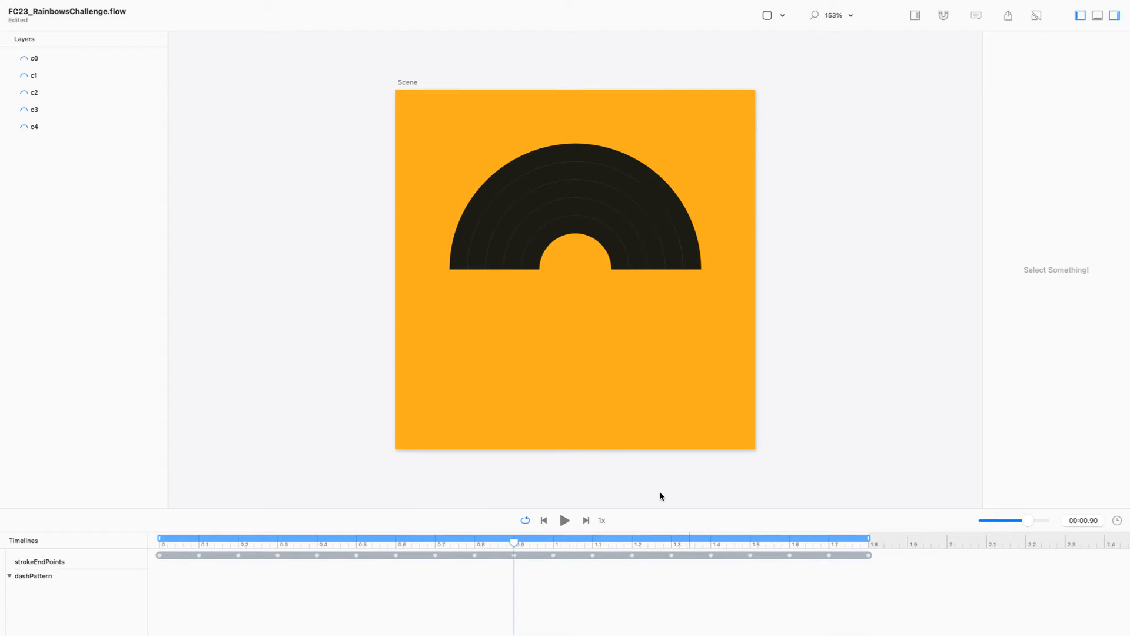
{"action": "left_click", "coordinate": [575, 250]}
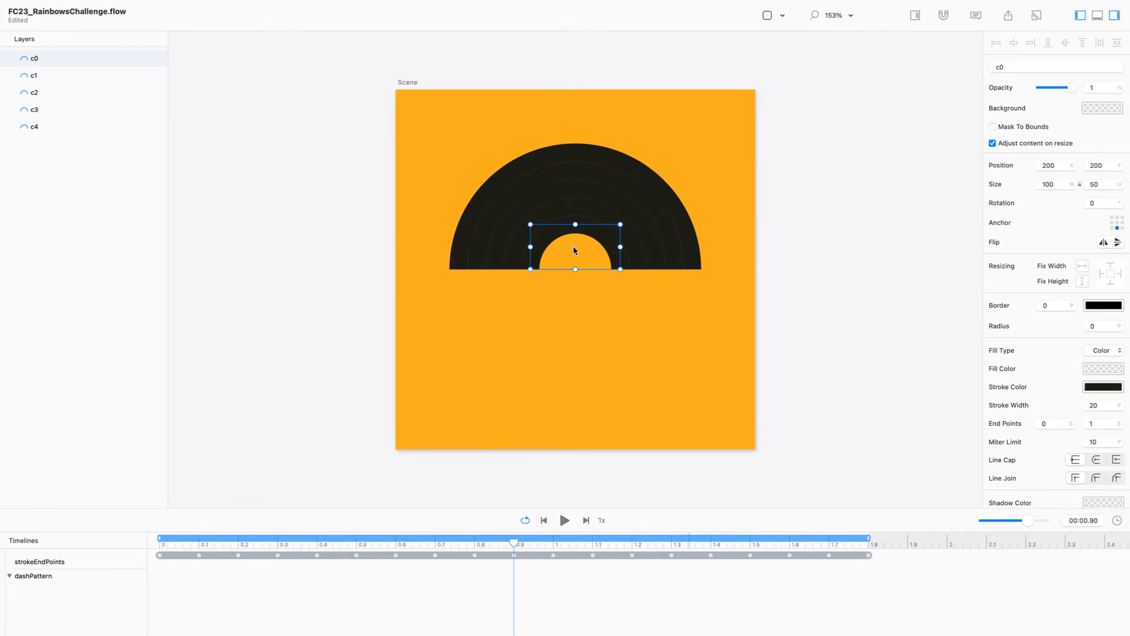
{"action": "left_click_drag", "start_coordinate": [741, 320], "coordinate": [416, 130]}
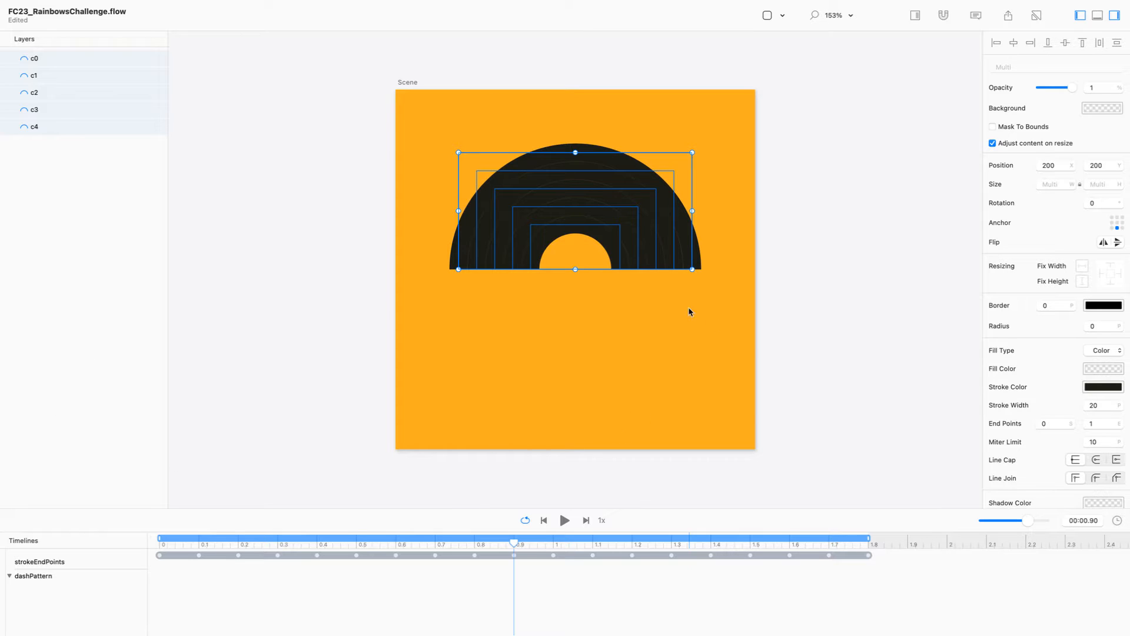
{"action": "left_click_drag", "start_coordinate": [516, 542], "coordinate": [183, 509]}
{"action": "left_click", "coordinate": [535, 417]}
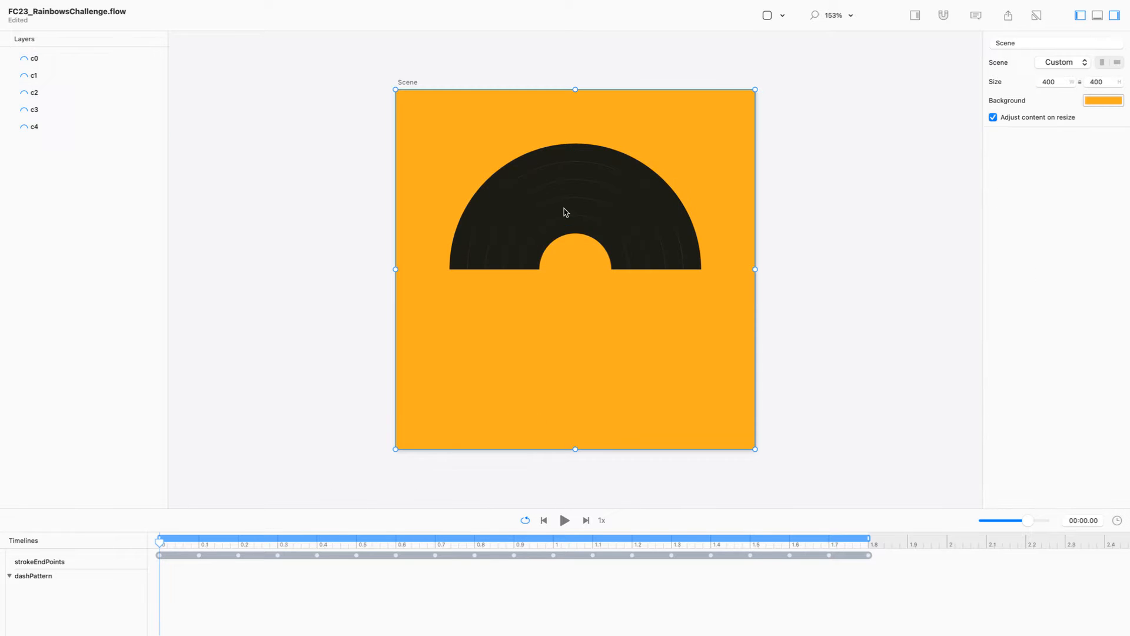
Turn on Relative Mode and set the first Dash Pattern value of the innermost arc c0 to 1.
{"action": "left_click", "coordinate": [565, 238]}
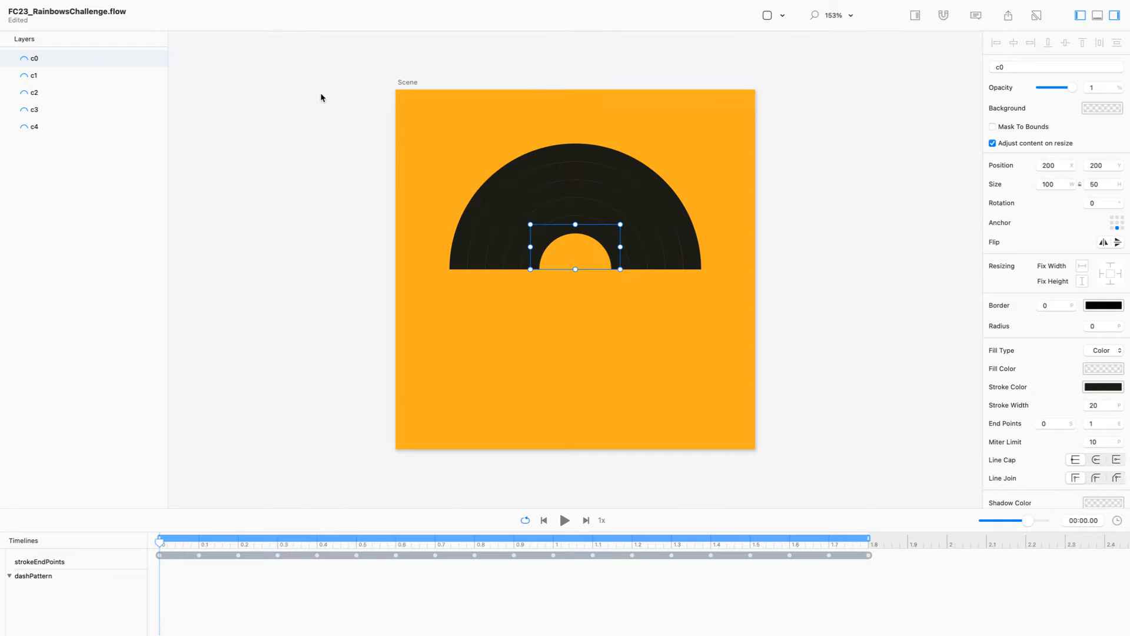
{"action": "scroll", "coordinate": [1023, 390], "scroll_direction": "down", "scroll_amount": 4}
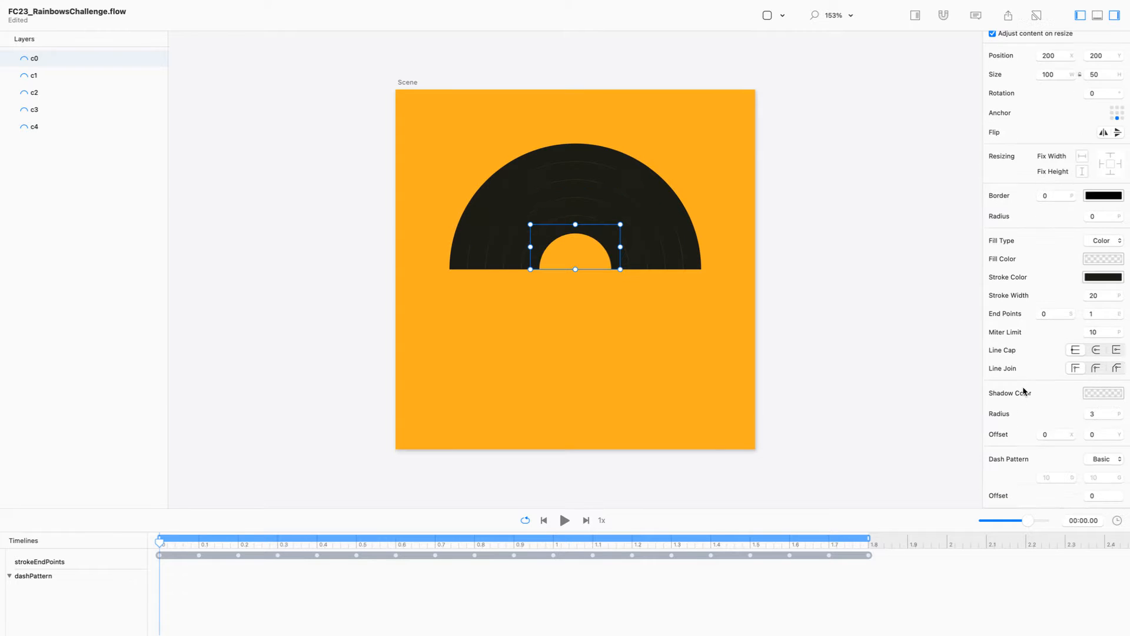
{"action": "left_click", "coordinate": [1061, 477]}
{"action": "key", "text": "super+r"}
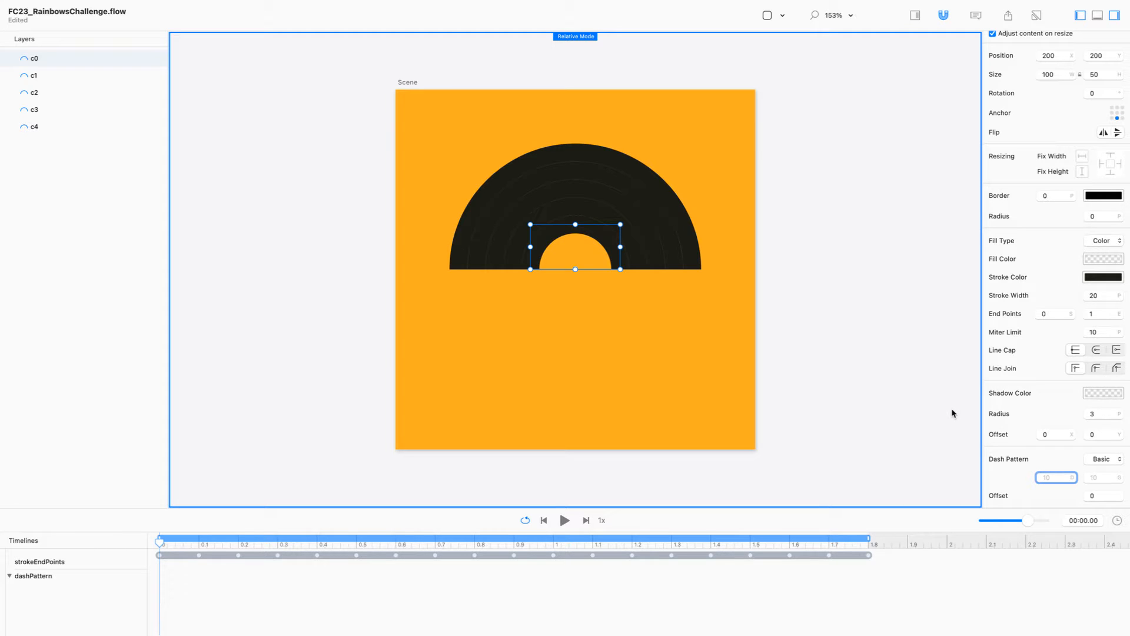
{"action": "type", "text": "1"}
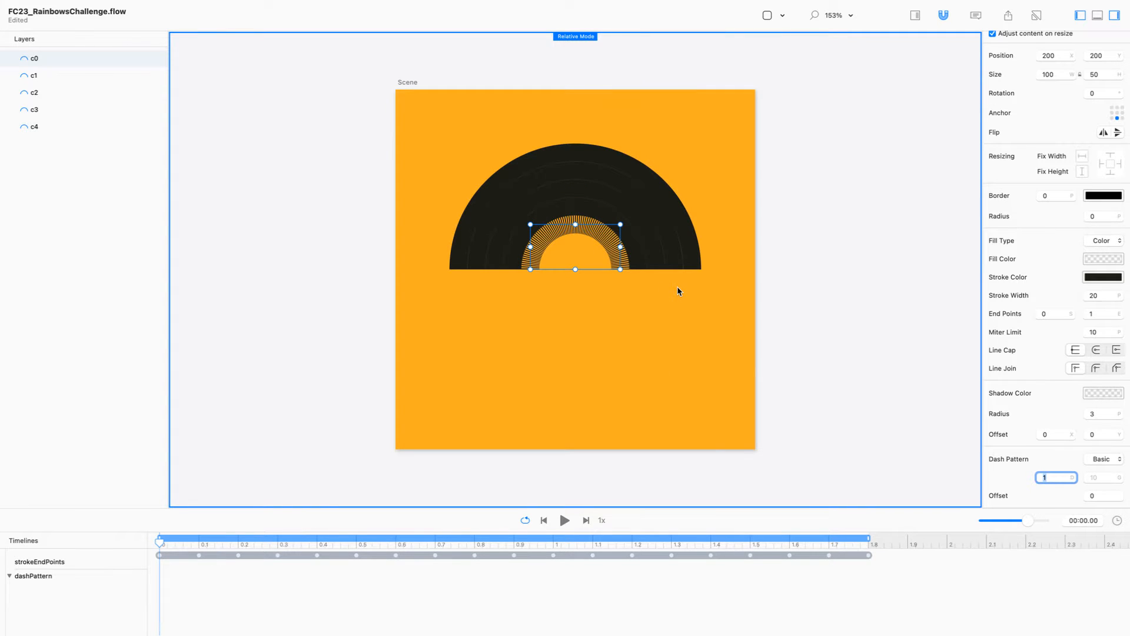
Increase the first Dash Pattern value of the innermost arc c0 stepwise to 157, so a single dash covers the whole arc.
{"action": "key", "text": "super+="}
{"action": "key", "text": "super+="}
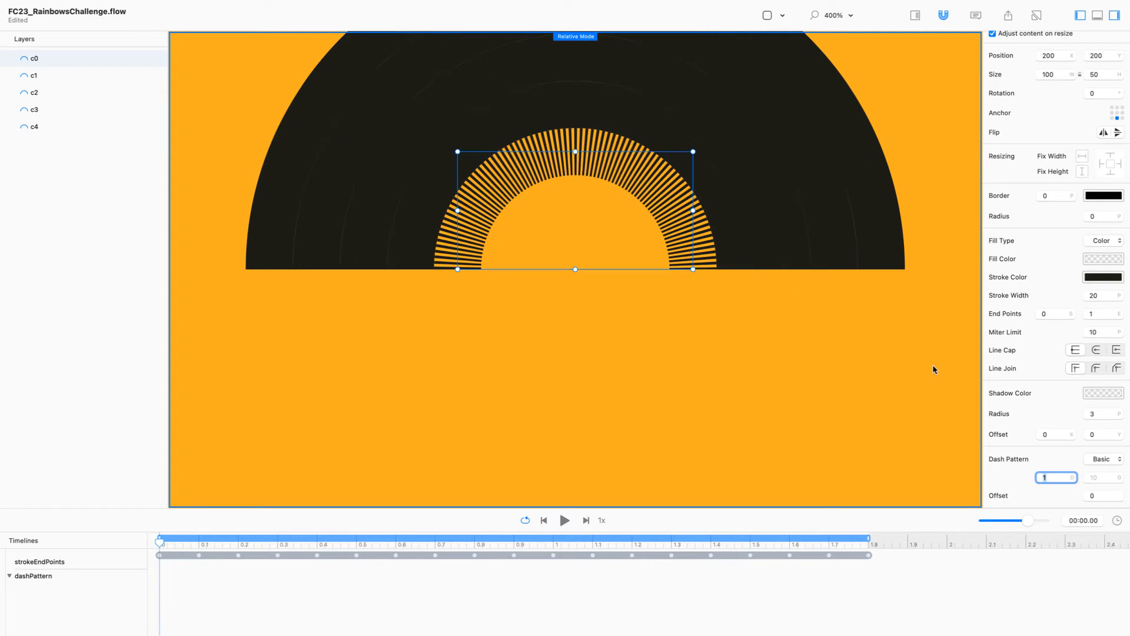
{"action": "left_click", "coordinate": [1060, 475]}
{"action": "key", "text": "Up"}
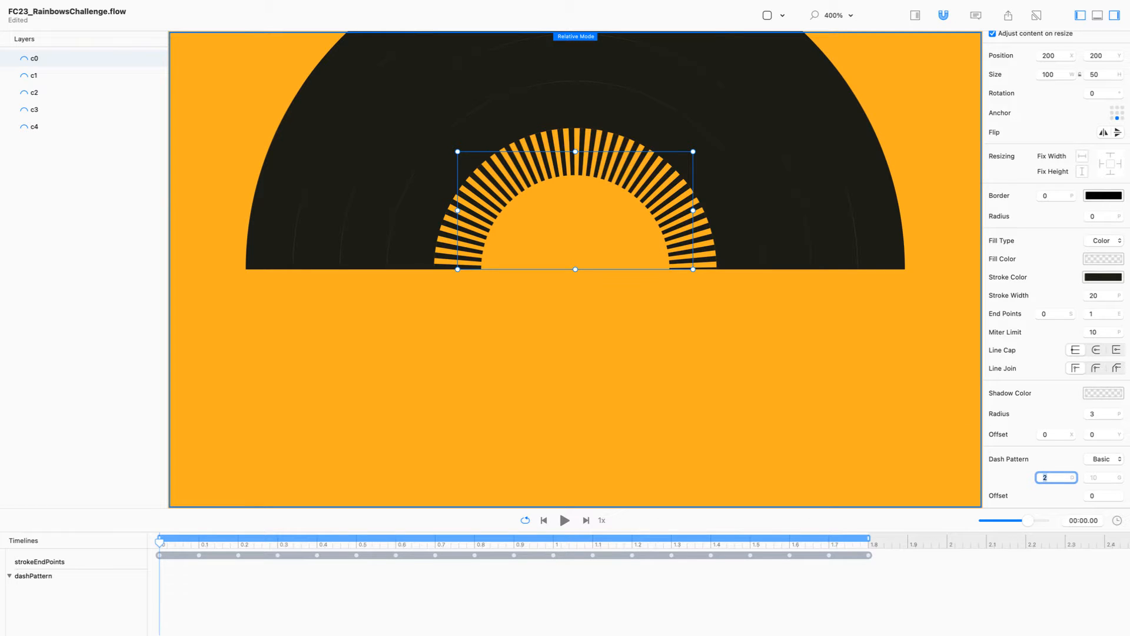
{"action": "left_click", "coordinate": [1049, 477]}
{"action": "key", "text": "Up"}
{"action": "key", "text": "Up"}
{"action": "key", "text": "Up"}
{"action": "key", "text": "Up"}
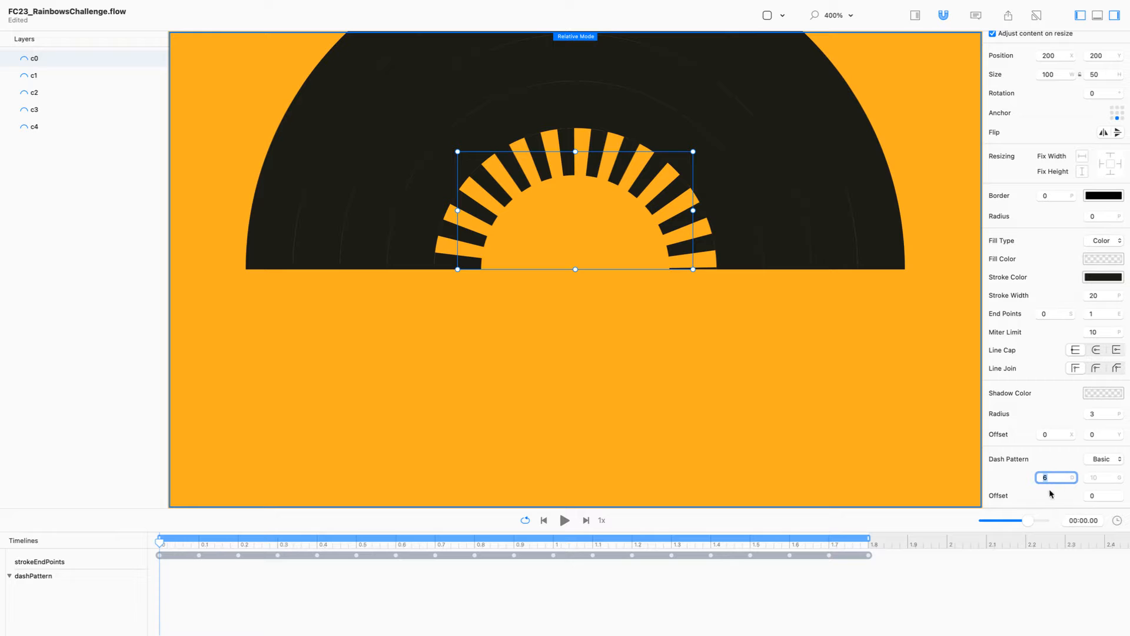
{"action": "key", "text": "Up"}
{"action": "key", "text": "Up"}
{"action": "key", "text": "Up"}
{"action": "key", "text": "Up"}
{"action": "key", "text": "Up"}
{"action": "key", "text": "Up"}
{"action": "key", "text": "Up"}
{"action": "key", "text": "Up"}
{"action": "key", "text": "Up"}
{"action": "key", "text": "Up"}
{"action": "key", "text": "Up"}
{"action": "key", "text": "Up"}
{"action": "key", "text": "Up"}
{"action": "key", "text": "Up"}
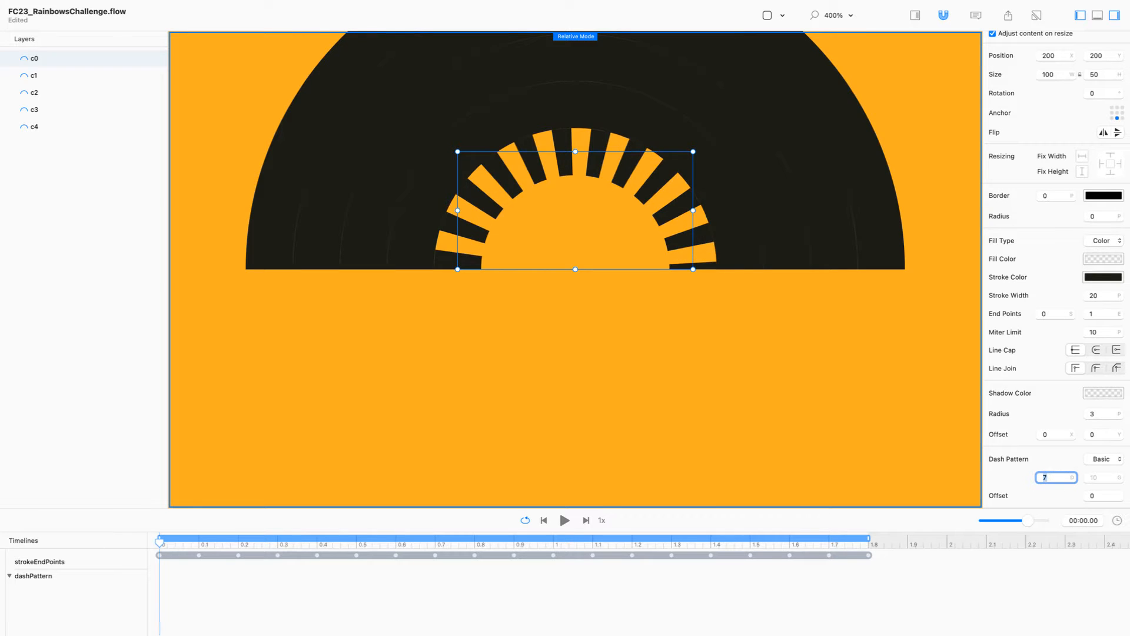
{"action": "key", "text": "Up"}
{"action": "key", "text": "Up"}
{"action": "key", "text": "Up"}
{"action": "key", "text": "Up"}
{"action": "key", "text": "Up"}
{"action": "key", "text": "Up"}
{"action": "key", "text": "Up"}
{"action": "key", "text": "Up"}
{"action": "key", "text": "Up"}
{"action": "key", "text": "Up"}
{"action": "key", "text": "Up"}
{"action": "key", "text": "Up"}
{"action": "key", "text": "Up"}
{"action": "key", "text": "Up"}
{"action": "key", "text": "Up"}
{"action": "key", "text": "Up"}
{"action": "key", "text": "Up"}
{"action": "key", "text": "Up"}
{"action": "key", "text": "Up"}
{"action": "key", "text": "Up"}
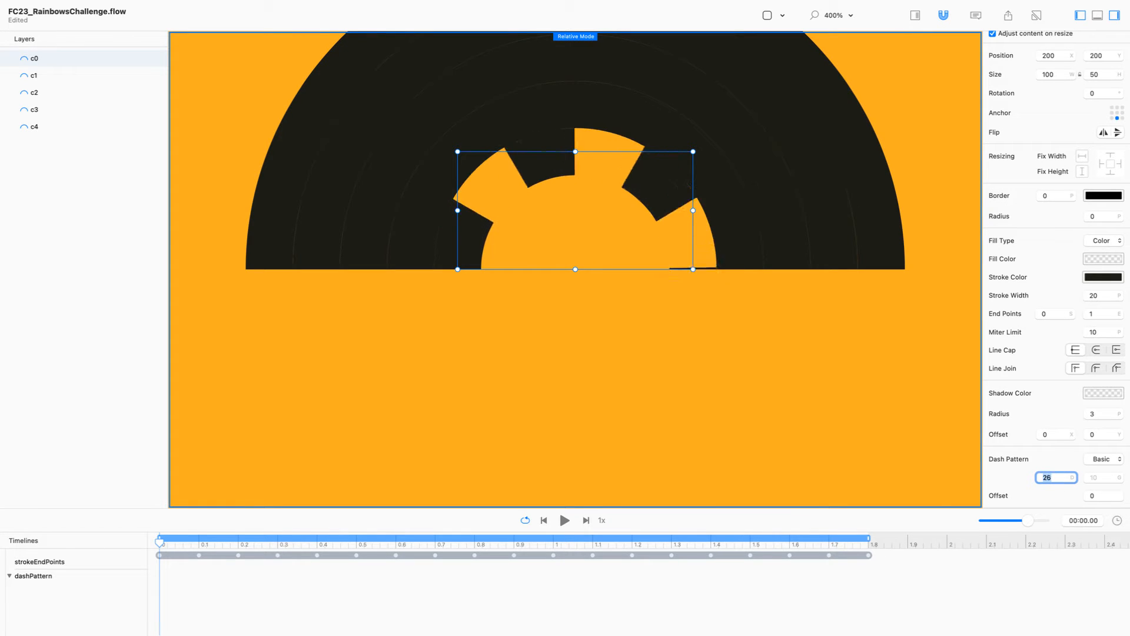
{"action": "key", "text": "Up"}
{"action": "key", "text": "Up"}
{"action": "key", "text": "Up"}
{"action": "key", "text": "Up"}
{"action": "key", "text": "Up"}
{"action": "key", "text": "Up"}
{"action": "key", "text": "Up"}
{"action": "key", "text": "Up"}
{"action": "key", "text": "Up"}
{"action": "key", "text": "Up"}
{"action": "key", "text": "Up"}
{"action": "key", "text": "Up"}
{"action": "key", "text": "Up"}
{"action": "key", "text": "Up"}
{"action": "key", "text": "Up"}
{"action": "key", "text": "Up"}
{"action": "key", "text": "Up"}
{"action": "key", "text": "Up"}
{"action": "key", "text": "Up"}
{"action": "key", "text": "Up"}
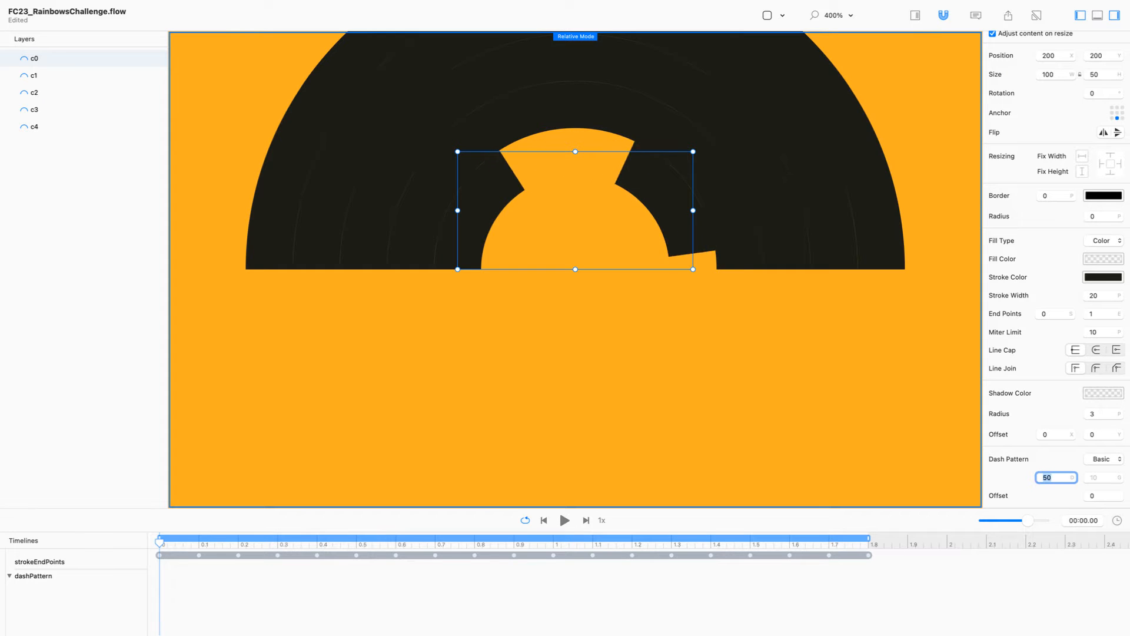
{"action": "key", "text": "Up"}
{"action": "key", "text": "Up"}
{"action": "key", "text": "Up"}
{"action": "key", "text": "Up"}
{"action": "key", "text": "Up"}
{"action": "key", "text": "Up"}
{"action": "key", "text": "Up"}
{"action": "key", "text": "Up"}
{"action": "key", "text": "Up"}
{"action": "key", "text": "Up"}
{"action": "key", "text": "Up"}
{"action": "key", "text": "Up"}
{"action": "key", "text": "Up"}
{"action": "key", "text": "Up"}
{"action": "key", "text": "Up"}
{"action": "key", "text": "Up"}
{"action": "key", "text": "Up"}
{"action": "key", "text": "Up"}
{"action": "key", "text": "Up"}
{"action": "key", "text": "Up"}
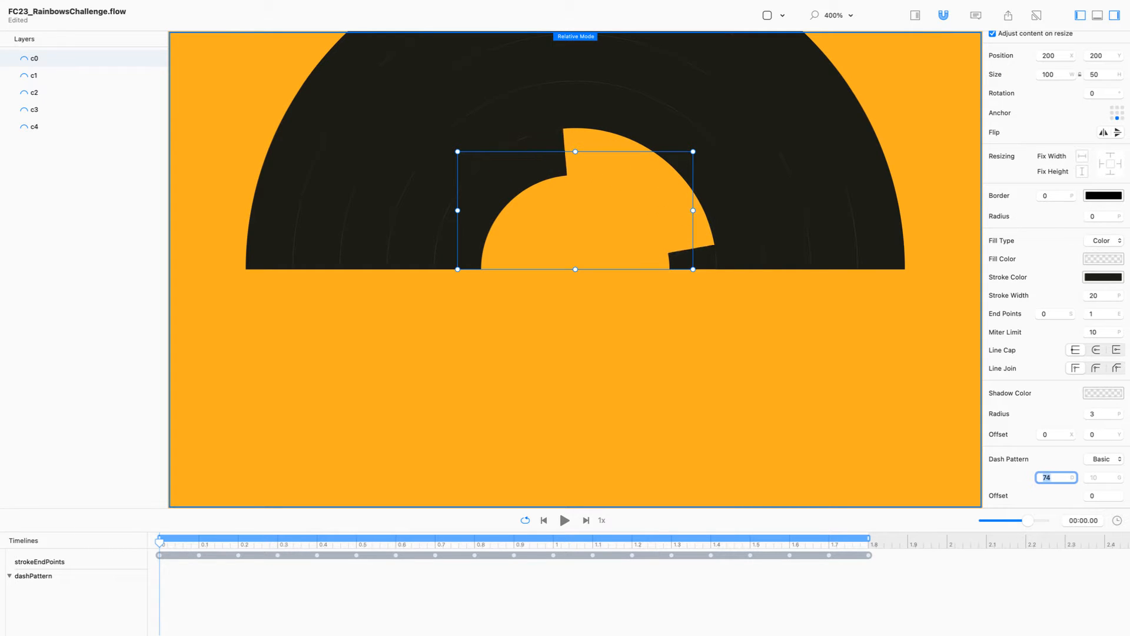
{"action": "key", "text": "Up"}
{"action": "key", "text": "Up"}
{"action": "key", "text": "Up"}
{"action": "key", "text": "Up"}
{"action": "key", "text": "Up"}
{"action": "key", "text": "Up"}
{"action": "key", "text": "Up"}
{"action": "key", "text": "Up"}
{"action": "key", "text": "Up"}
{"action": "key", "text": "Up"}
{"action": "key", "text": "Up"}
{"action": "key", "text": "Up"}
{"action": "key", "text": "Up"}
{"action": "key", "text": "Up"}
{"action": "key", "text": "Up"}
{"action": "key", "text": "Up"}
{"action": "key", "text": "Up"}
{"action": "key", "text": "Up"}
{"action": "key", "text": "Up"}
{"action": "key", "text": "Up"}
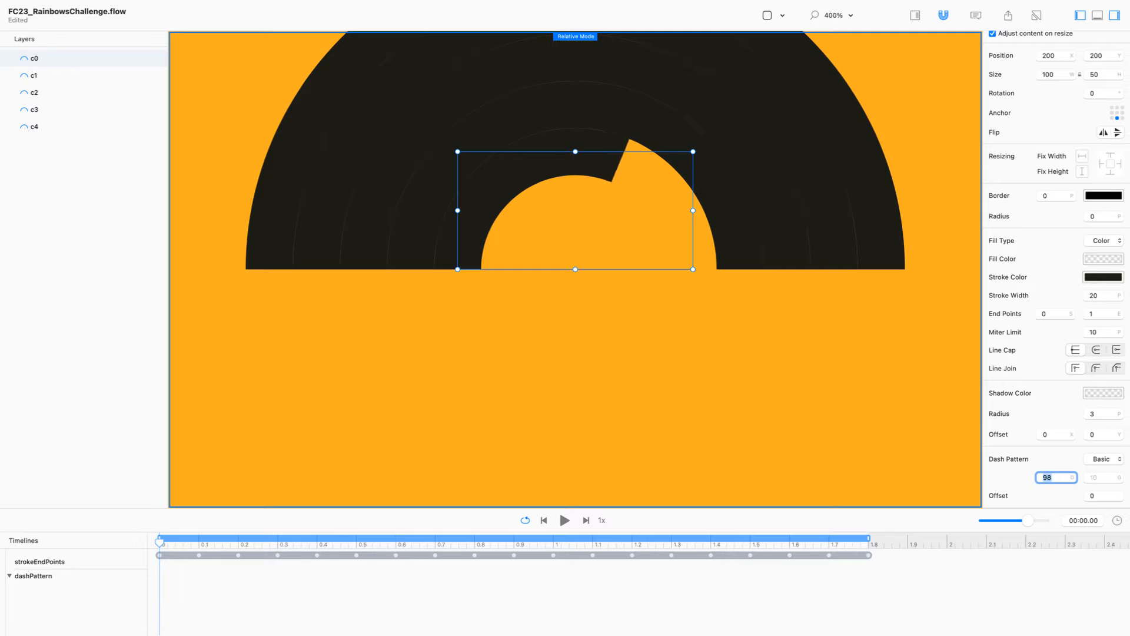
{"action": "key", "text": "Up"}
{"action": "key", "text": "Up"}
{"action": "key", "text": "Up"}
{"action": "key", "text": "Up"}
{"action": "key", "text": "Up"}
{"action": "key", "text": "Up"}
{"action": "key", "text": "Up"}
{"action": "key", "text": "Up"}
{"action": "key", "text": "Up"}
{"action": "key", "text": "Up"}
{"action": "key", "text": "Up"}
{"action": "key", "text": "Up"}
{"action": "key", "text": "Up"}
{"action": "key", "text": "Up"}
{"action": "key", "text": "Up"}
{"action": "key", "text": "Up"}
{"action": "key", "text": "Up"}
{"action": "key", "text": "Up"}
{"action": "key", "text": "Up"}
{"action": "key", "text": "Up"}
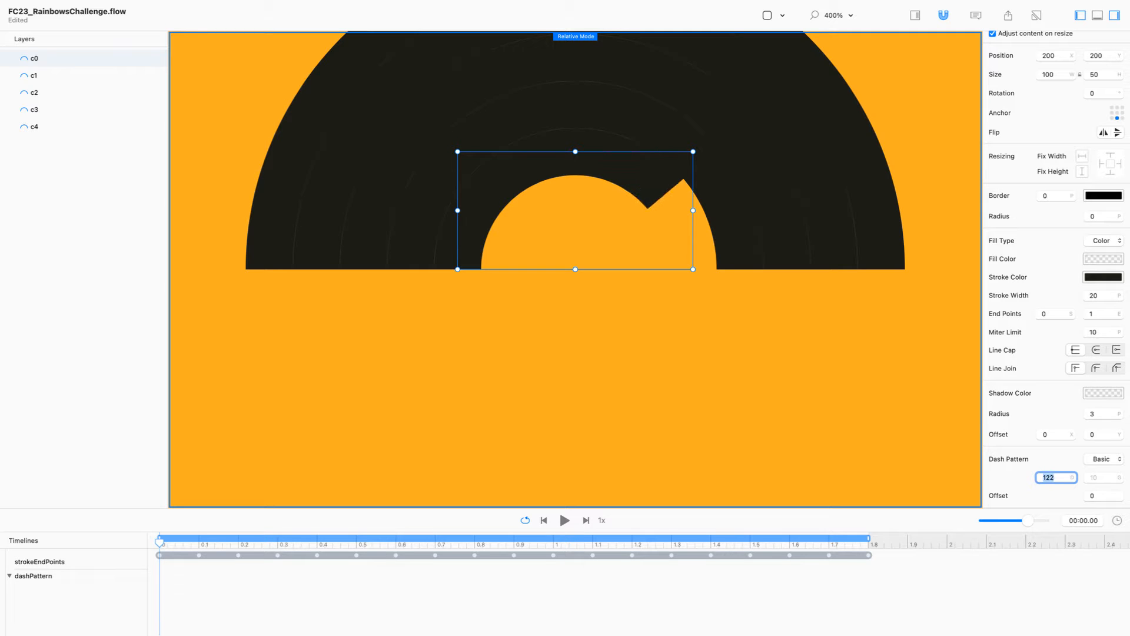
{"action": "key", "text": "Up"}
{"action": "key", "text": "Up"}
{"action": "key", "text": "Up"}
{"action": "key", "text": "Up"}
{"action": "key", "text": "Up"}
{"action": "key", "text": "Up"}
{"action": "key", "text": "Up"}
{"action": "key", "text": "Up"}
{"action": "key", "text": "Up"}
{"action": "key", "text": "Up"}
{"action": "key", "text": "Up"}
{"action": "key", "text": "Up"}
{"action": "key", "text": "Up"}
{"action": "key", "text": "Up"}
{"action": "key", "text": "Up"}
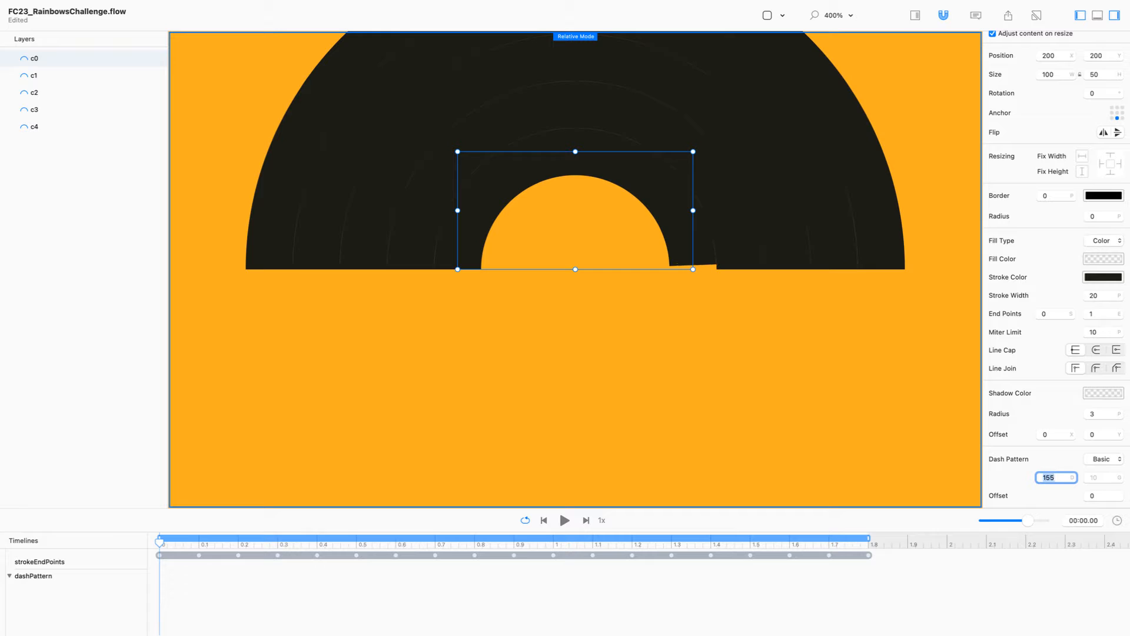
{"action": "key", "text": "Up"}
{"action": "key", "text": "Up"}
{"action": "left_click", "coordinate": [1094, 478]}
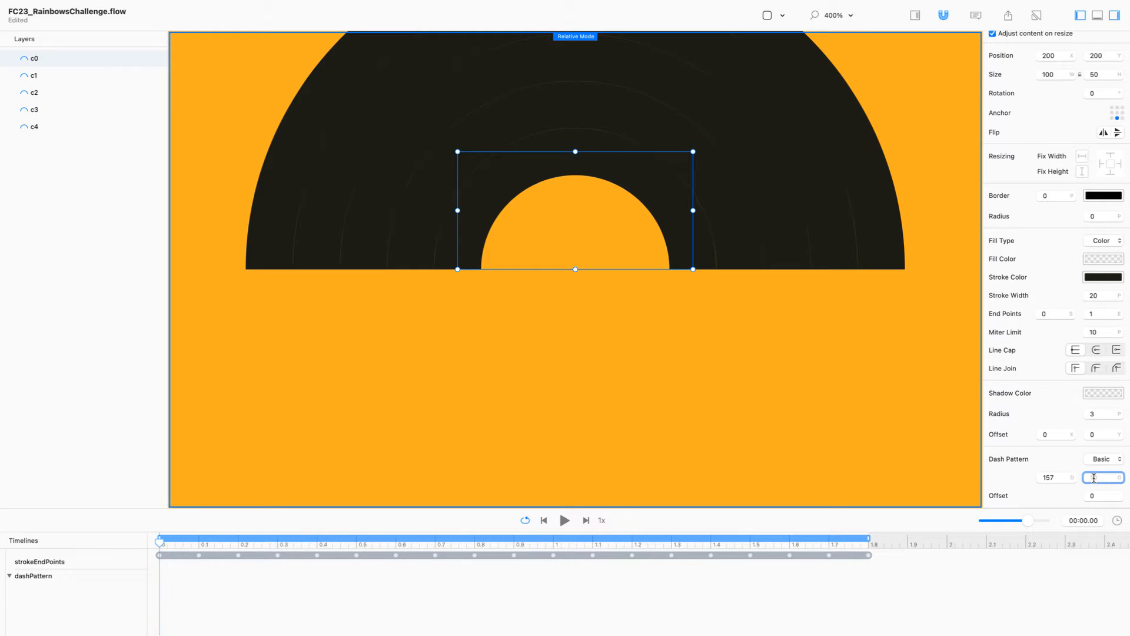
Set the first Dash Pattern value of arc c1 to 157 and raise it stepwise until a single dash covers the whole arc.
{"action": "left_click", "coordinate": [431, 208]}
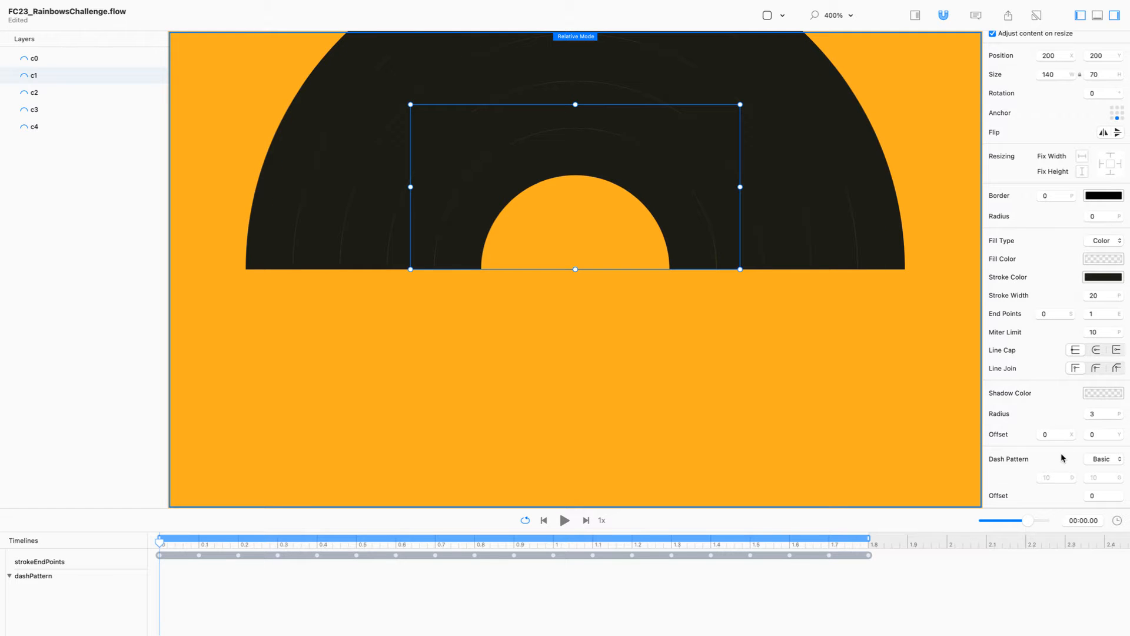
{"action": "left_click", "coordinate": [1058, 478]}
{"action": "type", "text": "157"}
{"action": "key", "text": "Return"}
{"action": "key", "text": "Up"}
{"action": "key", "text": "Up"}
{"action": "key", "text": "Up"}
{"action": "key", "text": "Up"}
{"action": "key", "text": "Up"}
{"action": "key", "text": "Up"}
{"action": "key", "text": "Up"}
{"action": "key", "text": "Up"}
{"action": "key", "text": "Up"}
{"action": "key", "text": "Up"}
{"action": "key", "text": "Up"}
{"action": "key", "text": "Up"}
{"action": "key", "text": "Up"}
{"action": "key", "text": "Up"}
{"action": "key", "text": "Up"}
{"action": "key", "text": "Up"}
{"action": "key", "text": "Up"}
{"action": "key", "text": "Up"}
{"action": "key", "text": "Up"}
{"action": "key", "text": "Up"}
{"action": "key", "text": "Up"}
{"action": "key", "text": "Up"}
{"action": "key", "text": "Up"}
{"action": "key", "text": "Up"}
{"action": "key", "text": "Up"}
{"action": "key", "text": "Up"}
{"action": "key", "text": "Up"}
{"action": "key", "text": "Up"}
{"action": "key", "text": "Up"}
{"action": "key", "text": "Up"}
{"action": "key", "text": "Up"}
{"action": "key", "text": "Up"}
{"action": "key", "text": "Up"}
{"action": "key", "text": "Up"}
{"action": "key", "text": "Up"}
{"action": "key", "text": "Up"}
{"action": "key", "text": "Up"}
{"action": "key", "text": "Up"}
{"action": "key", "text": "Up"}
{"action": "key", "text": "Up"}
{"action": "key", "text": "Up"}
{"action": "key", "text": "Up"}
{"action": "key", "text": "Up"}
{"action": "key", "text": "Up"}
{"action": "key", "text": "Up"}
{"action": "key", "text": "Up"}
{"action": "key", "text": "Up"}
{"action": "key", "text": "Up"}
{"action": "key", "text": "Up"}
{"action": "key", "text": "Up"}
{"action": "key", "text": "Up"}
{"action": "key", "text": "Up"}
{"action": "key", "text": "Up"}
{"action": "key", "text": "Up"}
{"action": "key", "text": "Up"}
{"action": "key", "text": "Up"}
{"action": "key", "text": "Up"}
{"action": "key", "text": "Up"}
{"action": "key", "text": "Up"}
Set the first Dash Pattern value of the middle arc c2 to 220 and raise it stepwise to 282.
{"action": "left_click", "coordinate": [365, 232]}
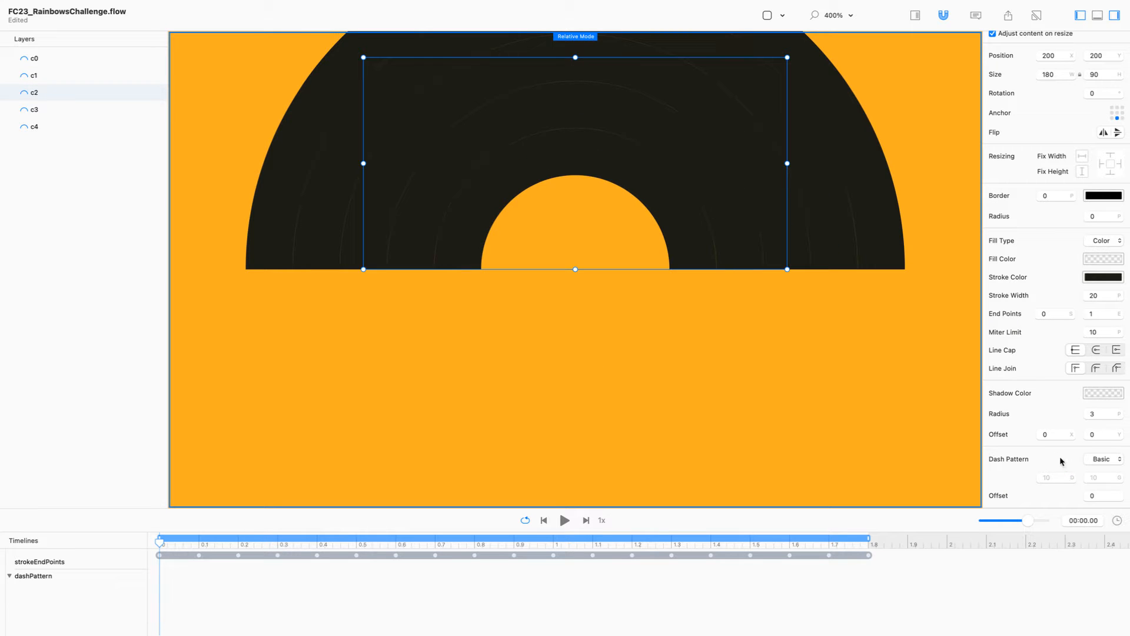
{"action": "left_click", "coordinate": [1057, 477]}
{"action": "type", "text": "220"}
{"action": "key", "text": "Return"}
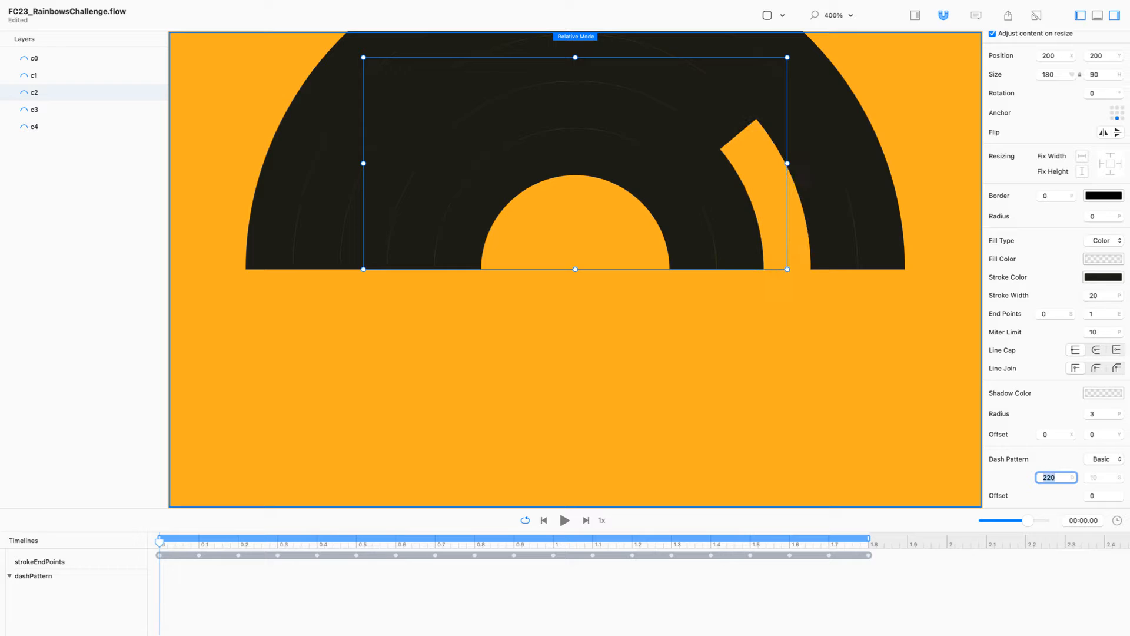
{"action": "key", "text": "Up"}
{"action": "key", "text": "Up"}
{"action": "key", "text": "Up"}
{"action": "key", "text": "Up"}
{"action": "key", "text": "Up"}
{"action": "key", "text": "Up"}
{"action": "key", "text": "Up"}
{"action": "key", "text": "Up"}
{"action": "key", "text": "Up"}
{"action": "key", "text": "Up"}
{"action": "key", "text": "Up"}
{"action": "key", "text": "Up"}
{"action": "key", "text": "Up"}
{"action": "key", "text": "Up"}
{"action": "key", "text": "Up"}
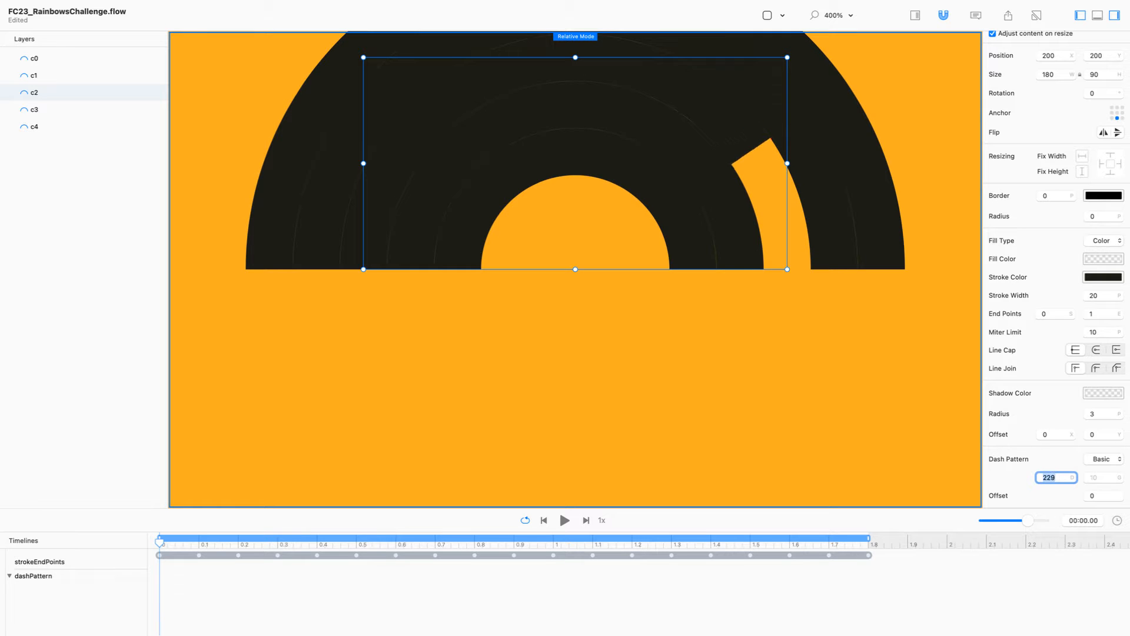
{"action": "key", "text": "Up"}
{"action": "key", "text": "Up"}
{"action": "key", "text": "Up"}
{"action": "key", "text": "Up"}
{"action": "key", "text": "Up"}
{"action": "key", "text": "Up"}
{"action": "key", "text": "Up"}
{"action": "key", "text": "Up"}
{"action": "key", "text": "Up"}
{"action": "key", "text": "Up"}
{"action": "key", "text": "Up"}
{"action": "key", "text": "Up"}
{"action": "key", "text": "Up"}
{"action": "key", "text": "Up"}
{"action": "key", "text": "Up"}
{"action": "key", "text": "Up"}
{"action": "key", "text": "Up"}
{"action": "key", "text": "Up"}
{"action": "key", "text": "Up"}
{"action": "key", "text": "Up"}
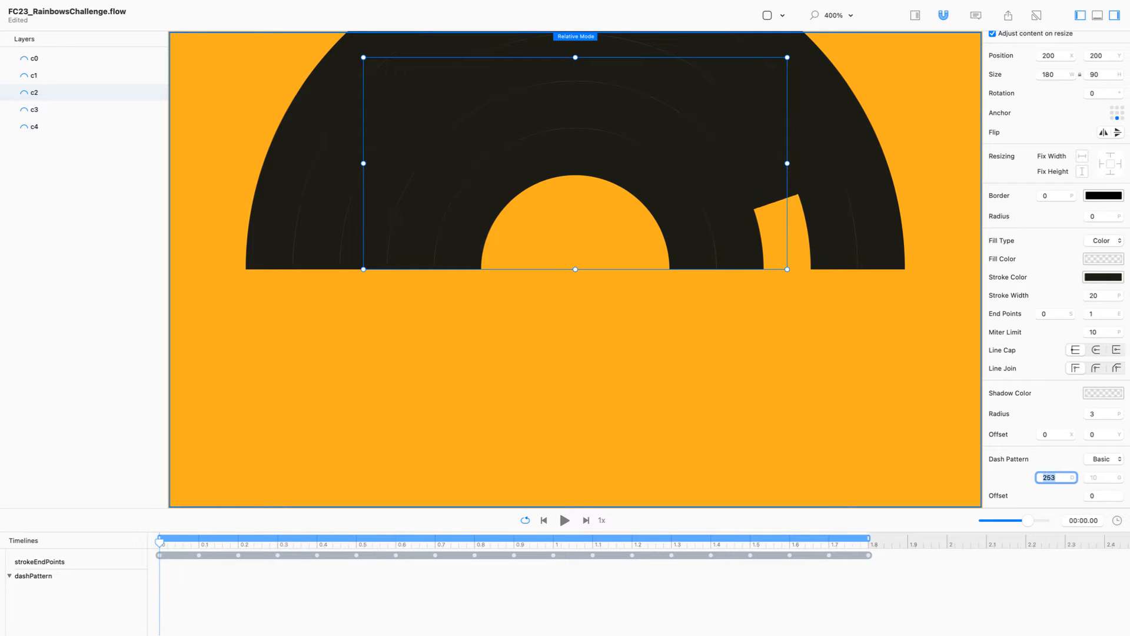
{"action": "key", "text": "Up"}
{"action": "key", "text": "Up"}
{"action": "key", "text": "Up"}
{"action": "key", "text": "Up"}
{"action": "key", "text": "Up"}
{"action": "key", "text": "Up"}
{"action": "key", "text": "Up"}
{"action": "key", "text": "Up"}
{"action": "key", "text": "Up"}
{"action": "key", "text": "Up"}
{"action": "key", "text": "Up"}
{"action": "key", "text": "Up"}
{"action": "key", "text": "Up"}
{"action": "key", "text": "Up"}
{"action": "key", "text": "Up"}
{"action": "key", "text": "Up"}
{"action": "key", "text": "Up"}
{"action": "key", "text": "Up"}
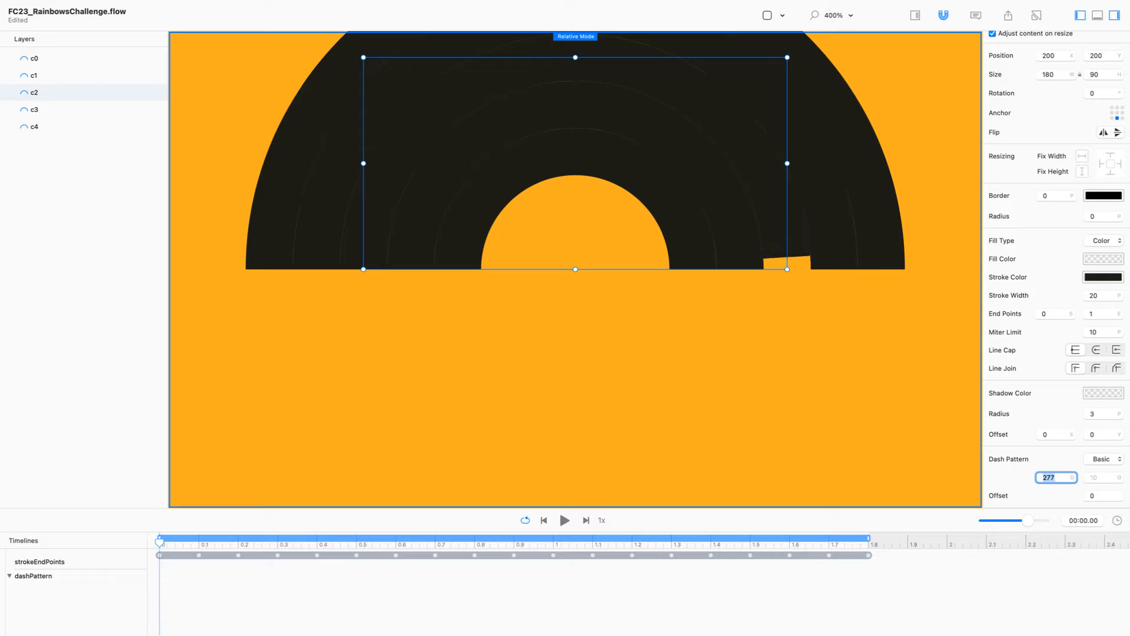
{"action": "key", "text": "Up"}
{"action": "key", "text": "Up"}
{"action": "key", "text": "Up"}
{"action": "key", "text": "Up"}
{"action": "key", "text": "Down"}
Inspect the end of arc c2 up close and raise its first Dash Pattern value to 283 to close the remaining gap.
{"action": "scroll", "coordinate": [860, 275], "scroll_direction": "up", "scroll_amount": 3}
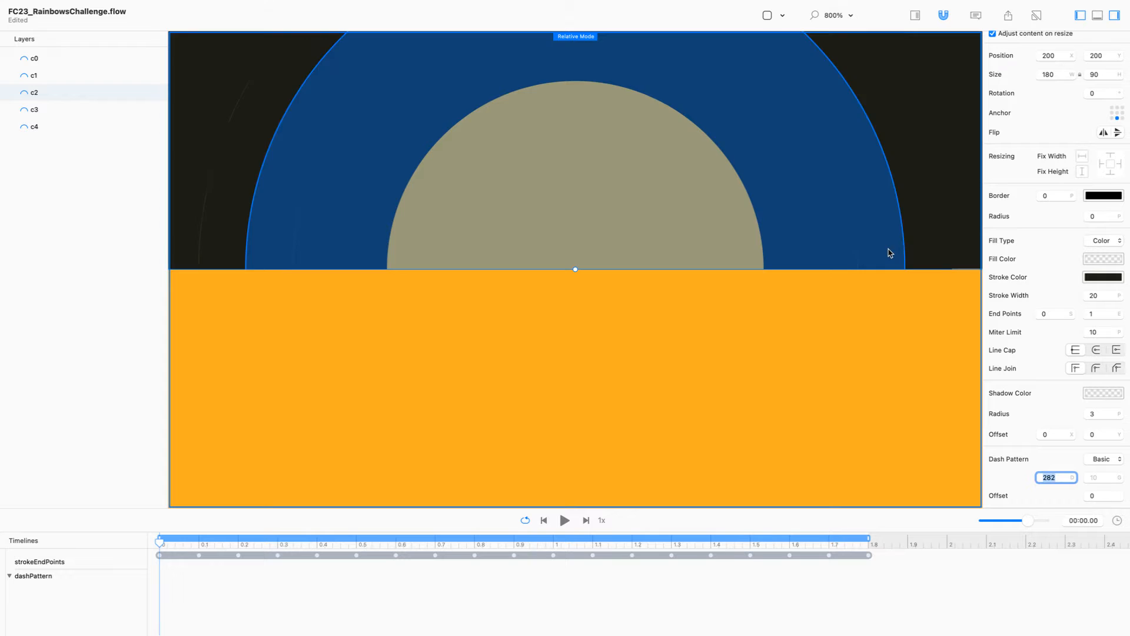
{"action": "left_click", "coordinate": [756, 327]}
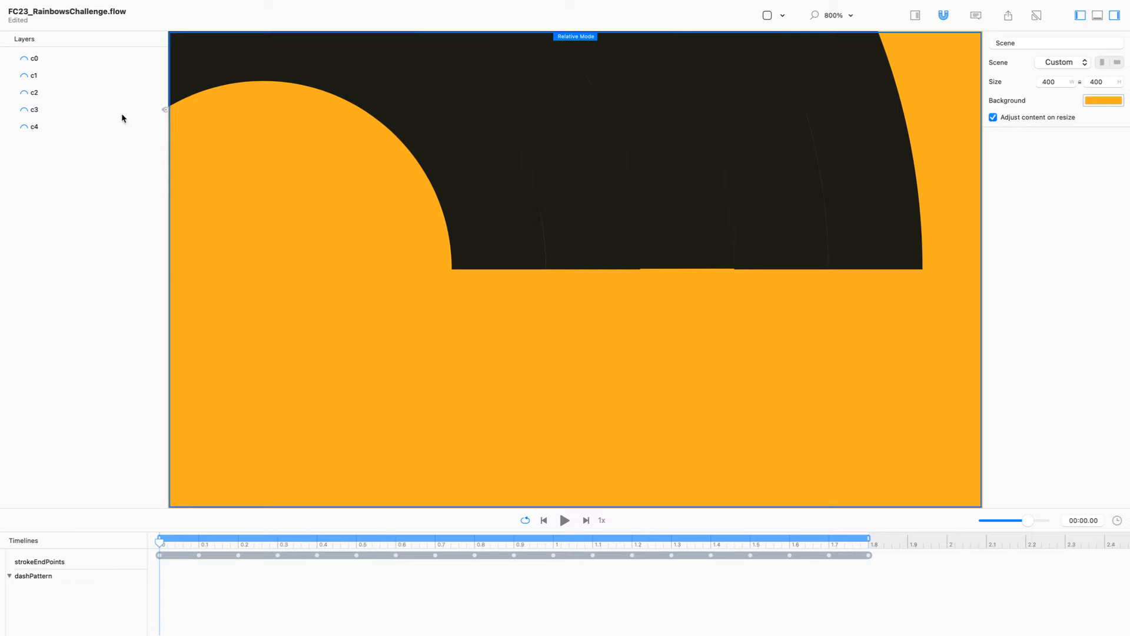
{"action": "left_click", "coordinate": [92, 95]}
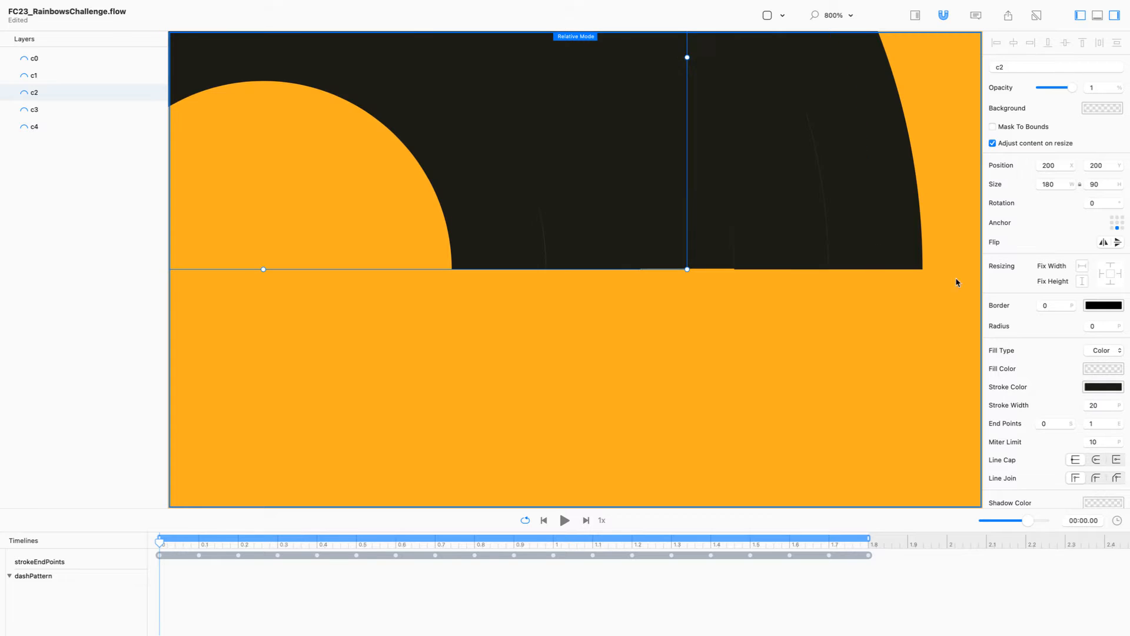
{"action": "scroll", "coordinate": [1058, 312], "scroll_direction": "down", "scroll_amount": 5}
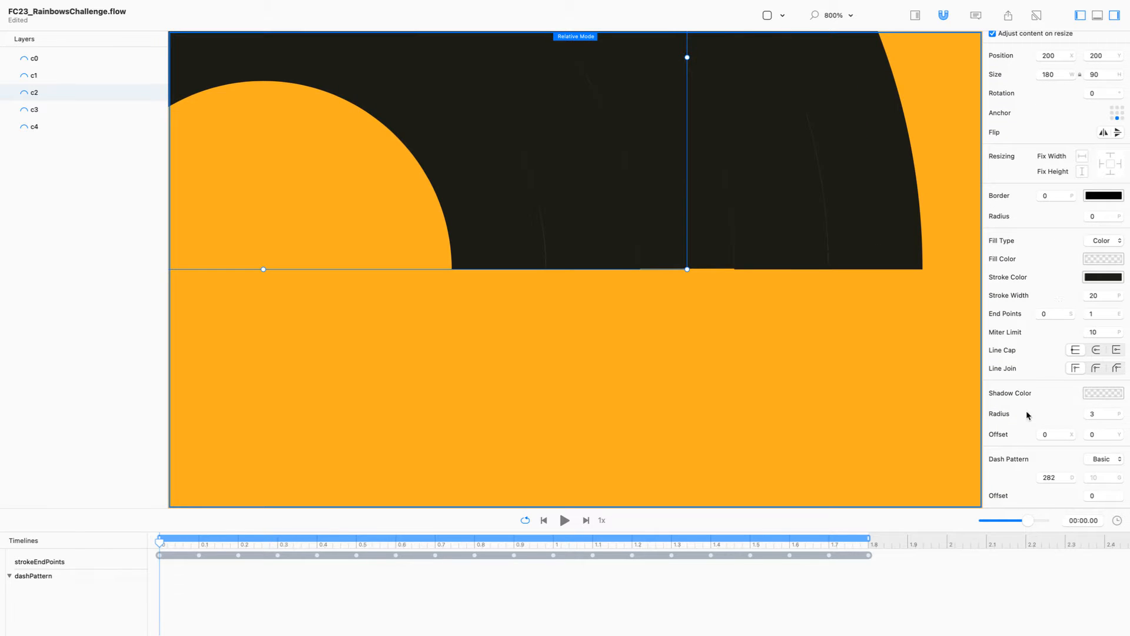
{"action": "left_click", "coordinate": [1063, 478]}
{"action": "key", "text": "Up"}
Give arc c3 a first Dash Pattern value and raise it stepwise to 346, so a single dash covers the whole arc.
{"action": "left_click", "coordinate": [776, 201]}
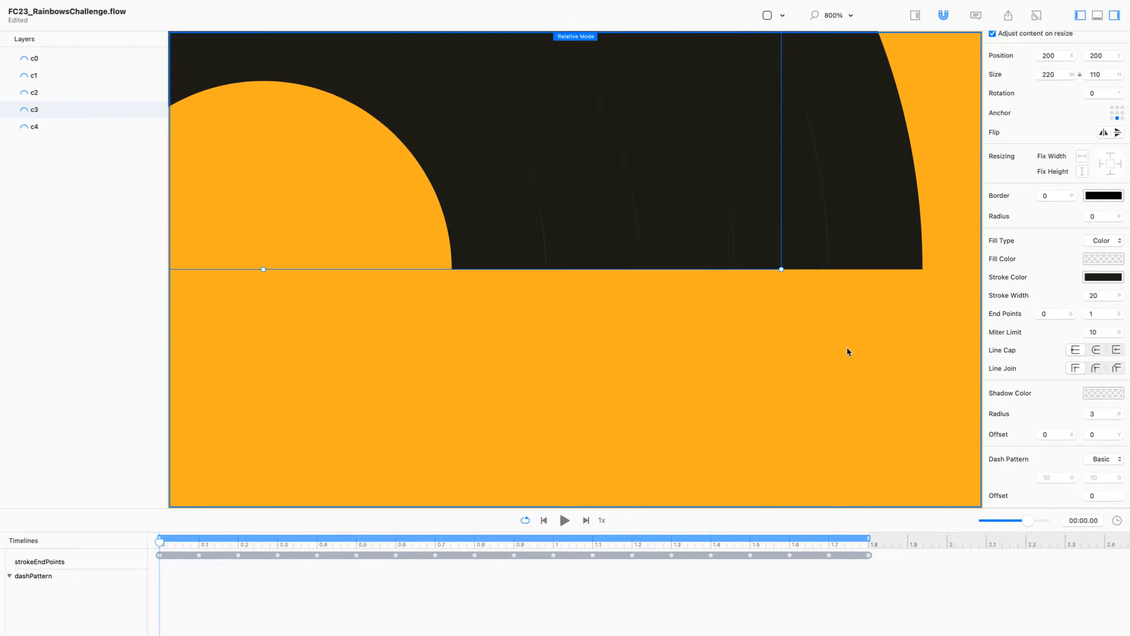
{"action": "left_click", "coordinate": [1048, 475]}
{"action": "key", "text": "Return"}
{"action": "key", "text": "Up"}
{"action": "key", "text": "Up"}
{"action": "key", "text": "Up"}
{"action": "key", "text": "Up"}
{"action": "key", "text": "Up"}
{"action": "key", "text": "Up"}
{"action": "key", "text": "Up"}
{"action": "key", "text": "Up"}
{"action": "key", "text": "Up"}
{"action": "key", "text": "Up"}
{"action": "key", "text": "Up"}
{"action": "key", "text": "Up"}
{"action": "key", "text": "Up"}
{"action": "key", "text": "Up"}
{"action": "key", "text": "Up"}
{"action": "key", "text": "Up"}
{"action": "key", "text": "Up"}
{"action": "key", "text": "Up"}
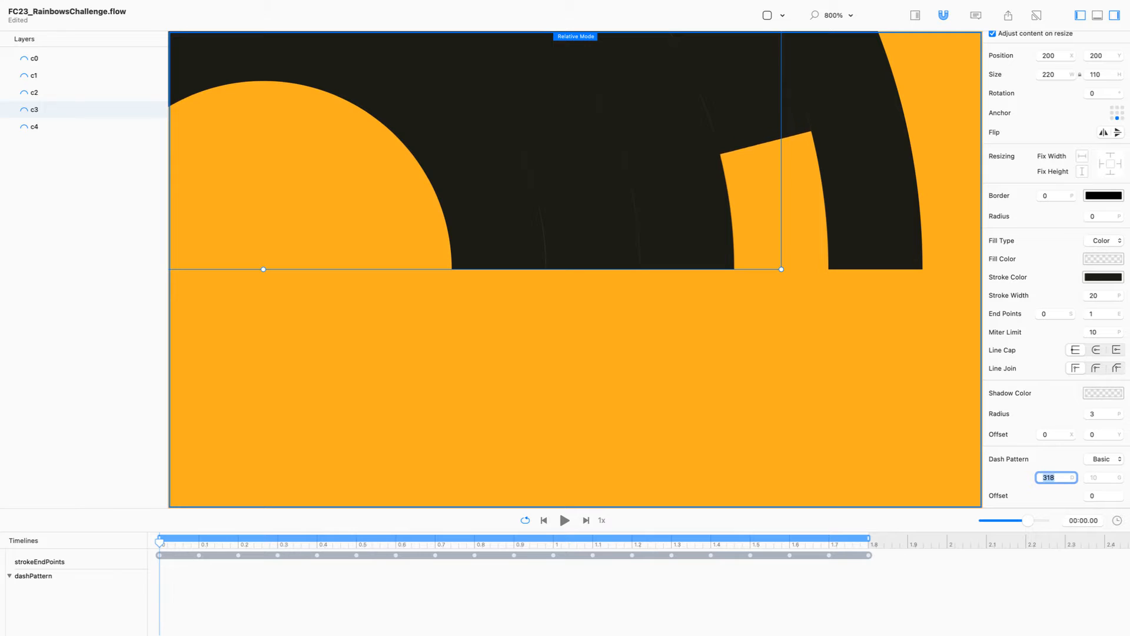
{"action": "key", "text": "Up"}
{"action": "key", "text": "Up"}
{"action": "key", "text": "Up"}
{"action": "key", "text": "Up"}
{"action": "key", "text": "Up"}
{"action": "key", "text": "Up"}
{"action": "key", "text": "Up"}
{"action": "key", "text": "Up"}
{"action": "key", "text": "Up"}
{"action": "key", "text": "Up"}
{"action": "key", "text": "Up"}
{"action": "key", "text": "Up"}
{"action": "key", "text": "Up"}
{"action": "key", "text": "Up"}
{"action": "key", "text": "Up"}
{"action": "key", "text": "Up"}
{"action": "key", "text": "Up"}
{"action": "key", "text": "Up"}
{"action": "key", "text": "Up"}
{"action": "key", "text": "Up"}
{"action": "key", "text": "Up"}
{"action": "key", "text": "Up"}
{"action": "key", "text": "Up"}
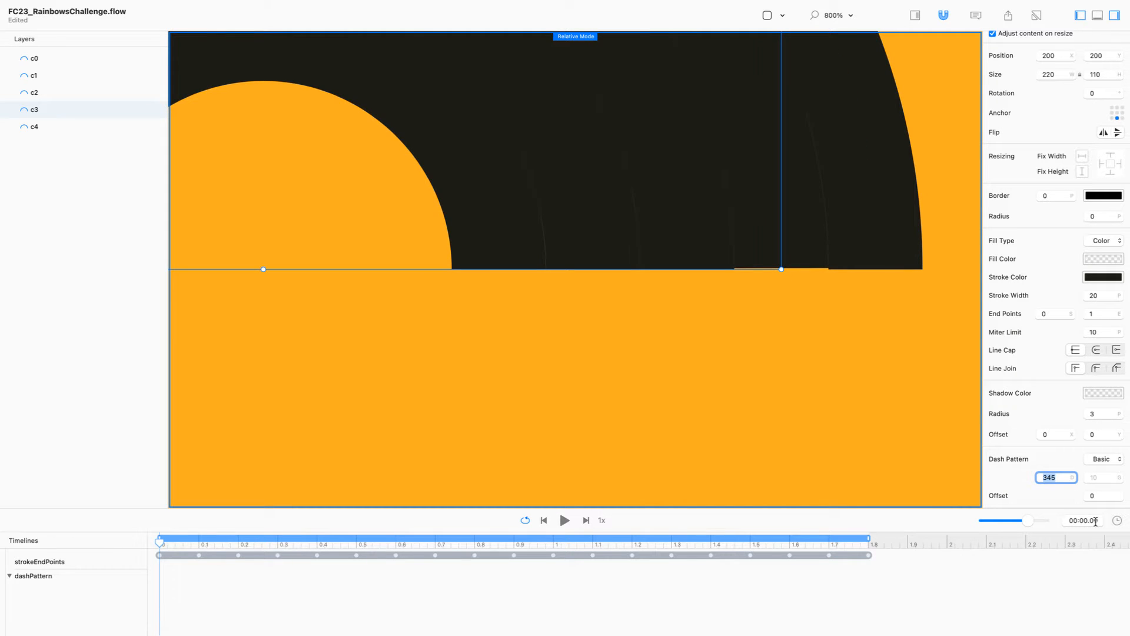
{"action": "left_click", "coordinate": [1055, 478]}
{"action": "type", "text": "6"}
{"action": "key", "text": "Return"}
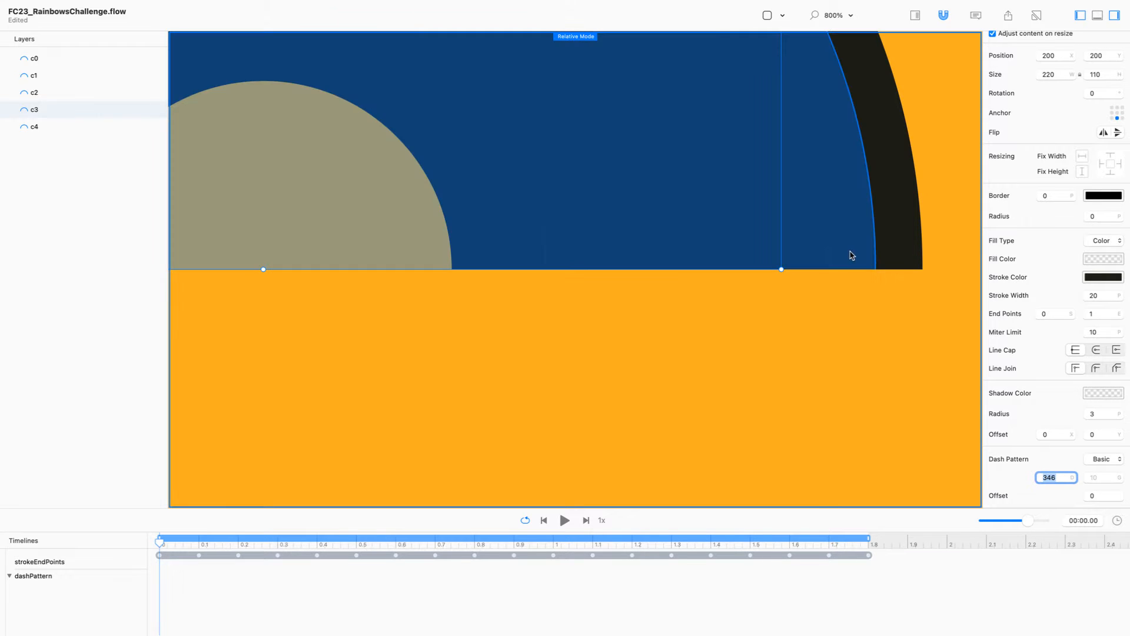
Set the first Dash Pattern value of the outermost arc c4 to 380 and raise it stepwise until a single dash covers the whole arc.
{"action": "left_click", "coordinate": [873, 240]}
{"action": "left_click", "coordinate": [1056, 475]}
{"action": "type", "text": "380"}
{"action": "key", "text": "Return"}
{"action": "left_click", "coordinate": [1066, 478]}
{"action": "key", "text": "Up"}
{"action": "key", "text": "Up"}
{"action": "key", "text": "Up"}
{"action": "key", "text": "Up"}
{"action": "key", "text": "Up"}
{"action": "key", "text": "Up"}
{"action": "key", "text": "Up"}
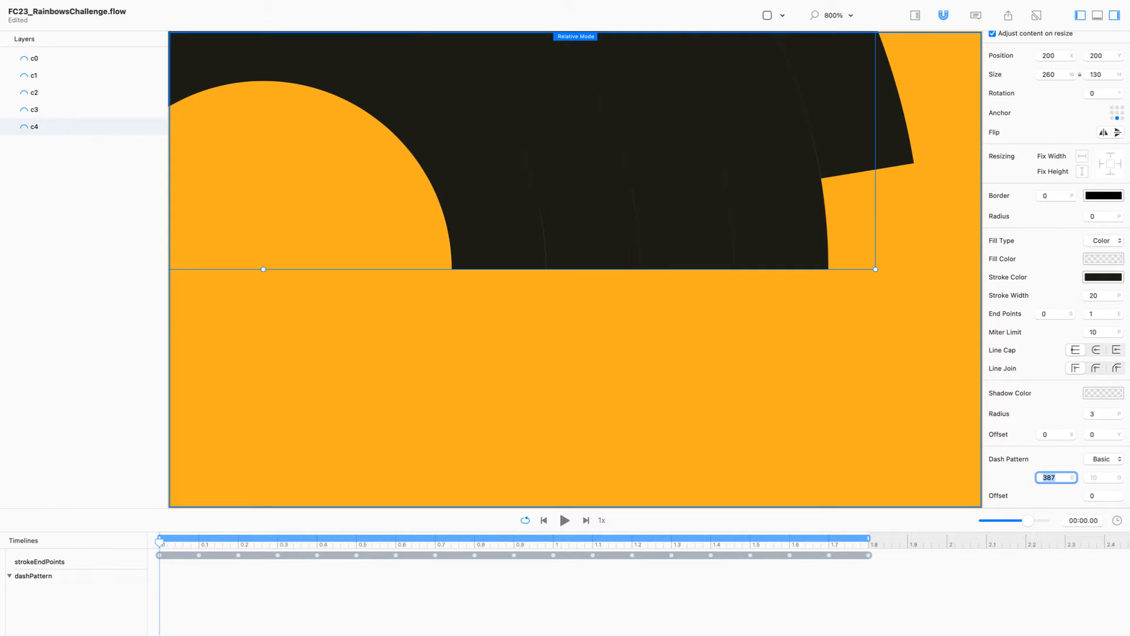
{"action": "key", "text": "Up"}
{"action": "key", "text": "Up"}
{"action": "key", "text": "Up"}
{"action": "key", "text": "Up"}
{"action": "key", "text": "Up"}
{"action": "key", "text": "Up"}
{"action": "key", "text": "Up"}
{"action": "key", "text": "Up"}
{"action": "key", "text": "Up"}
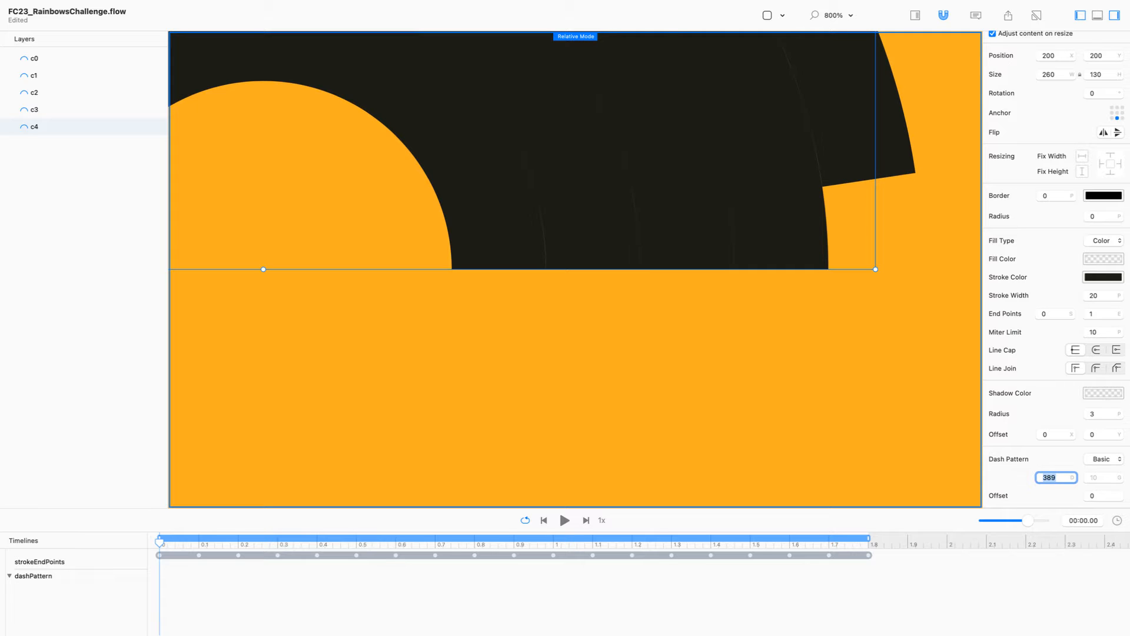
{"action": "key", "text": "Up"}
{"action": "key", "text": "Up"}
{"action": "key", "text": "Up"}
{"action": "key", "text": "Up"}
{"action": "key", "text": "Up"}
{"action": "key", "text": "Up"}
{"action": "key", "text": "Up"}
{"action": "key", "text": "Up"}
{"action": "key", "text": "Up"}
{"action": "key", "text": "Up"}
{"action": "key", "text": "Up"}
{"action": "key", "text": "Up"}
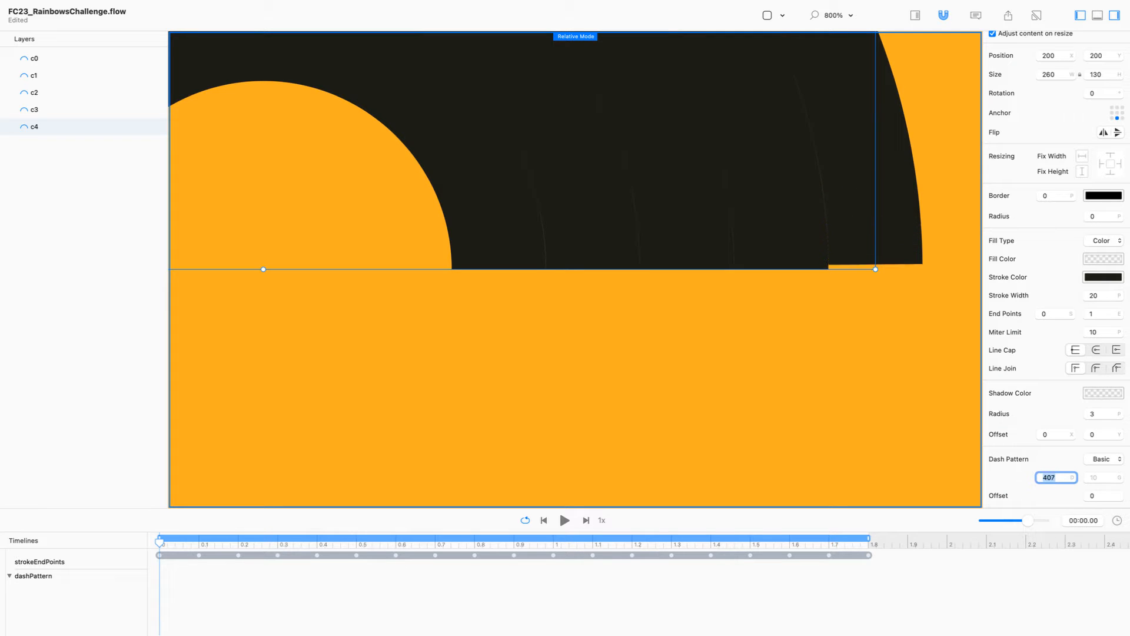
{"action": "key", "text": "Right"}
Fit the whole scene in view and play the strokeEndPoints timeline for reference.
{"action": "left_click", "coordinate": [767, 395]}
{"action": "key", "text": "super+minus"}
{"action": "key", "text": "super+minus"}
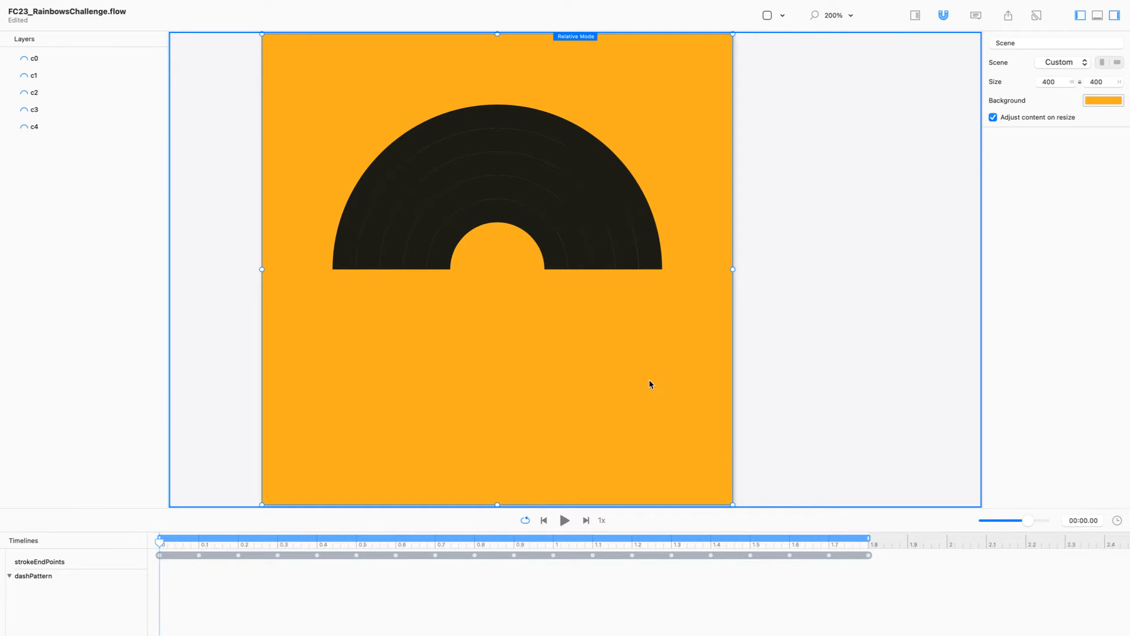
{"action": "key", "text": "super+1"}
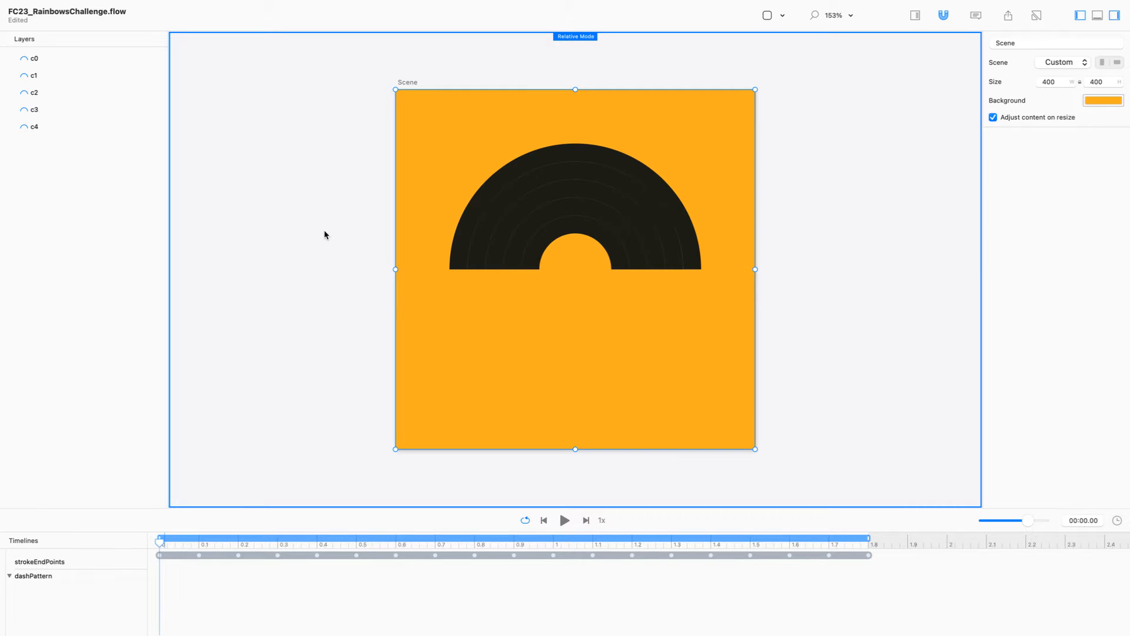
{"action": "left_click", "coordinate": [80, 561]}
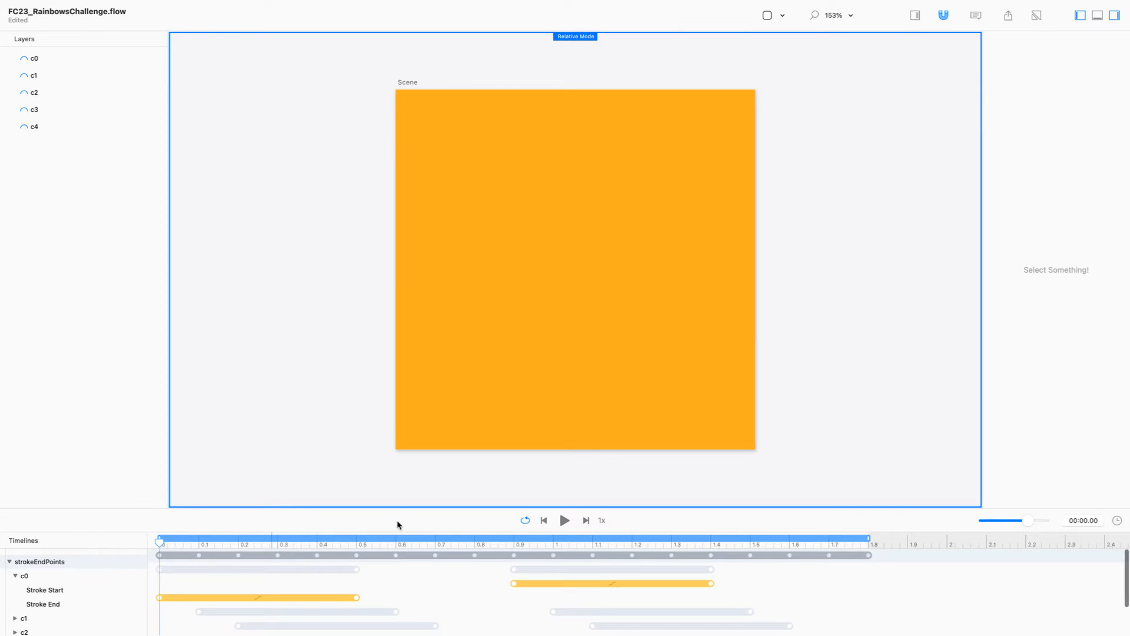
{"action": "left_click", "coordinate": [565, 521]}
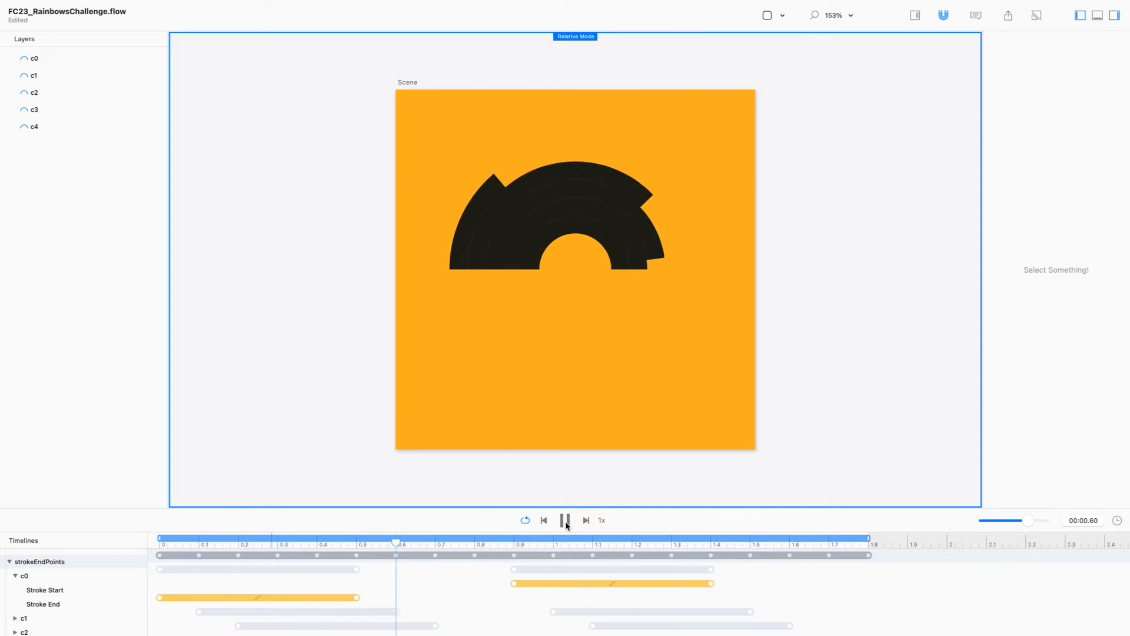
{"action": "left_click", "coordinate": [565, 521]}
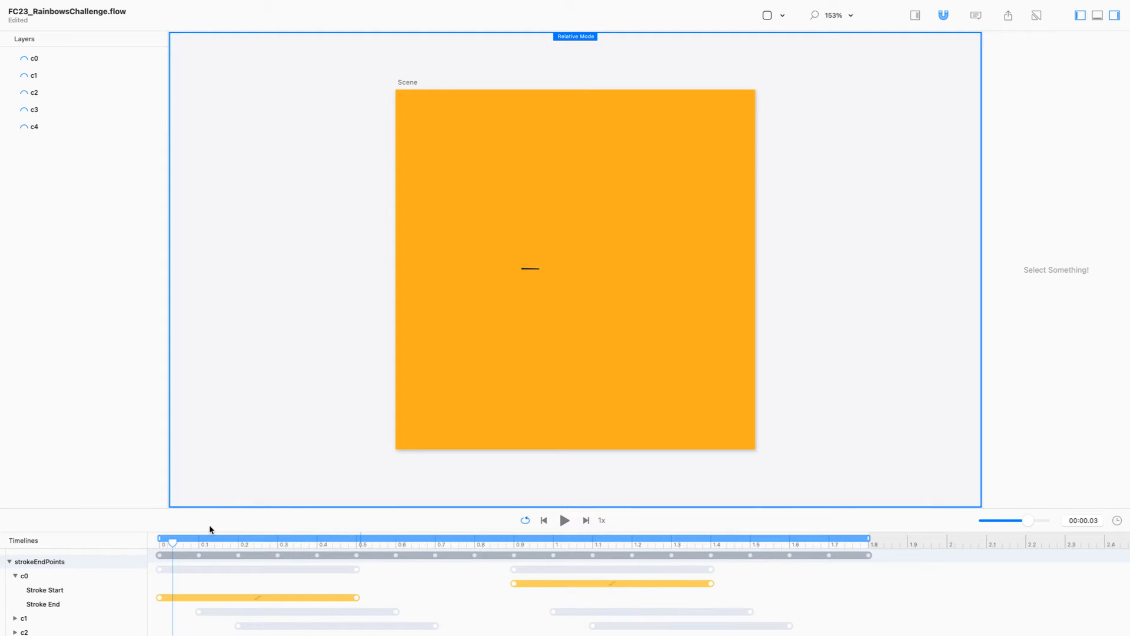
Scrub through the strokeEndPoints timeline to its end at 1.8 s, checking how the arcs' bars are staggered.
{"action": "left_click_drag", "start_coordinate": [183, 542], "coordinate": [391, 544]}
{"action": "scroll", "coordinate": [483, 552], "scroll_direction": "down", "scroll_amount": 1}
{"action": "scroll", "coordinate": [482, 552], "scroll_direction": "down", "scroll_amount": 3}
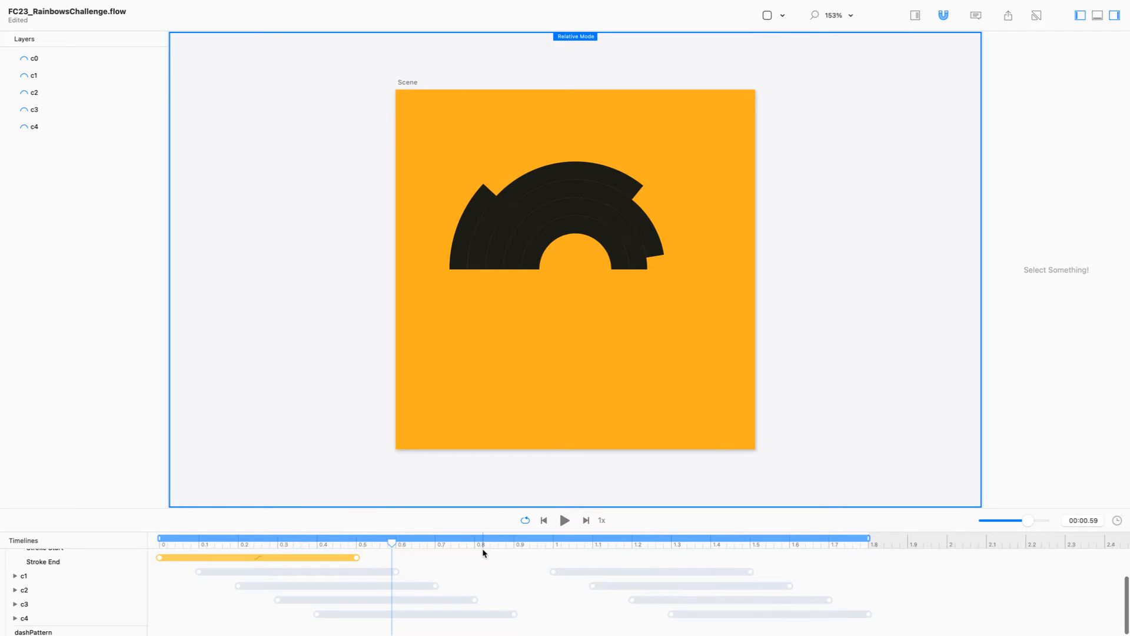
{"action": "left_click_drag", "start_coordinate": [527, 543], "coordinate": [515, 541]}
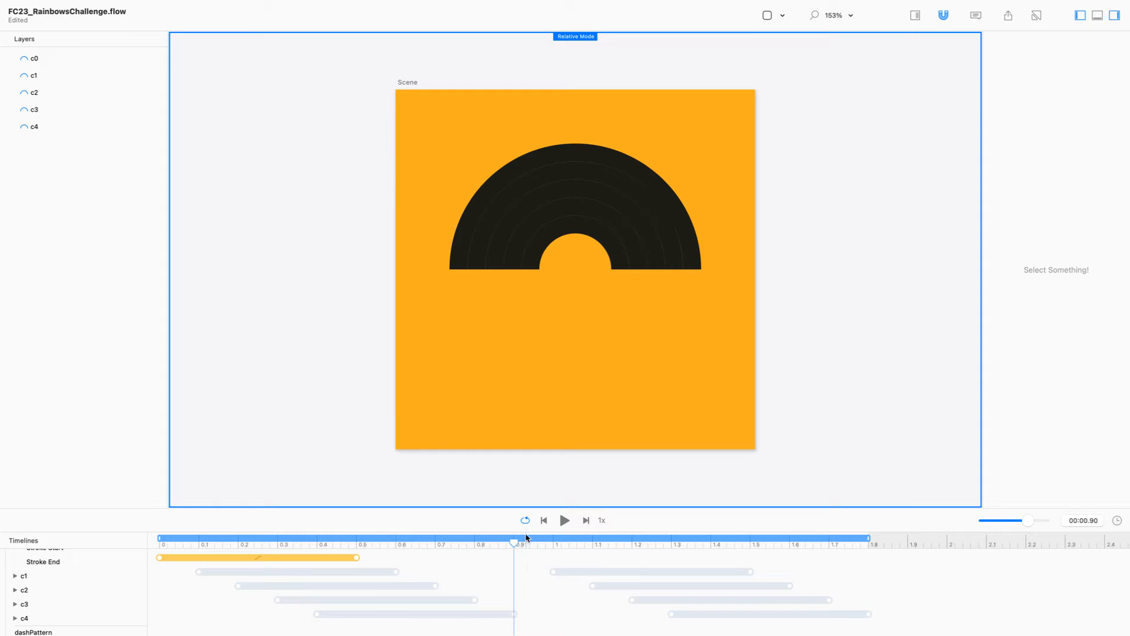
{"action": "scroll", "coordinate": [520, 547], "scroll_direction": "up", "scroll_amount": 4}
{"action": "left_click_drag", "start_coordinate": [520, 546], "coordinate": [886, 619]}
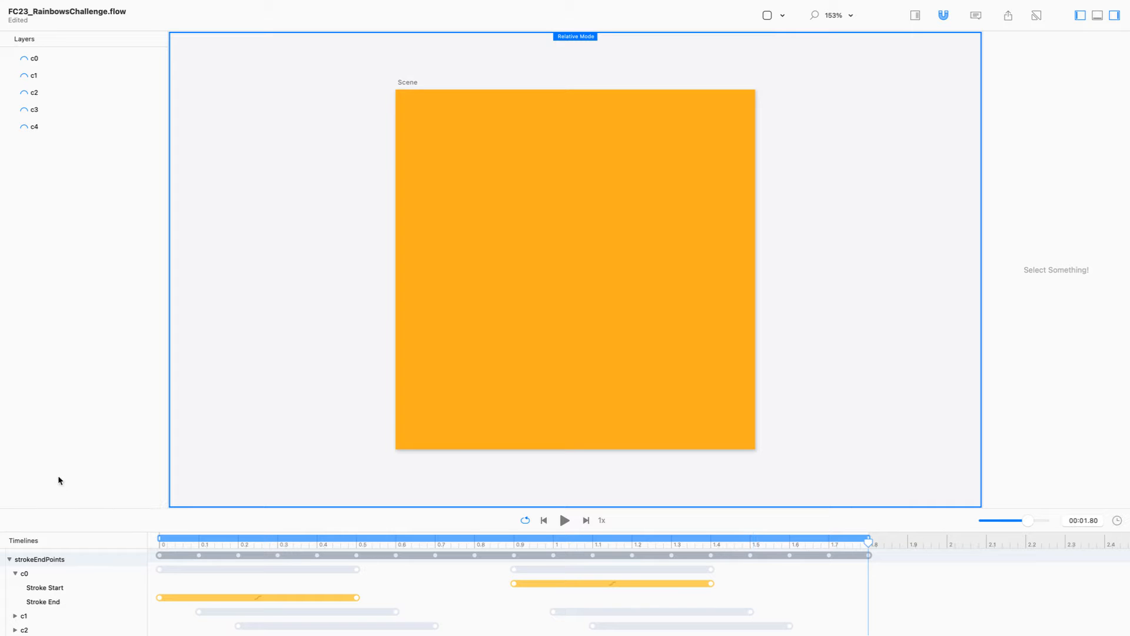
Collapse strokeEndPoints, activate the dashPattern timeline at 0 s and turn off Relative Mode.
{"action": "left_click", "coordinate": [15, 573]}
{"action": "left_click", "coordinate": [9, 558]}
{"action": "left_click", "coordinate": [99, 571]}
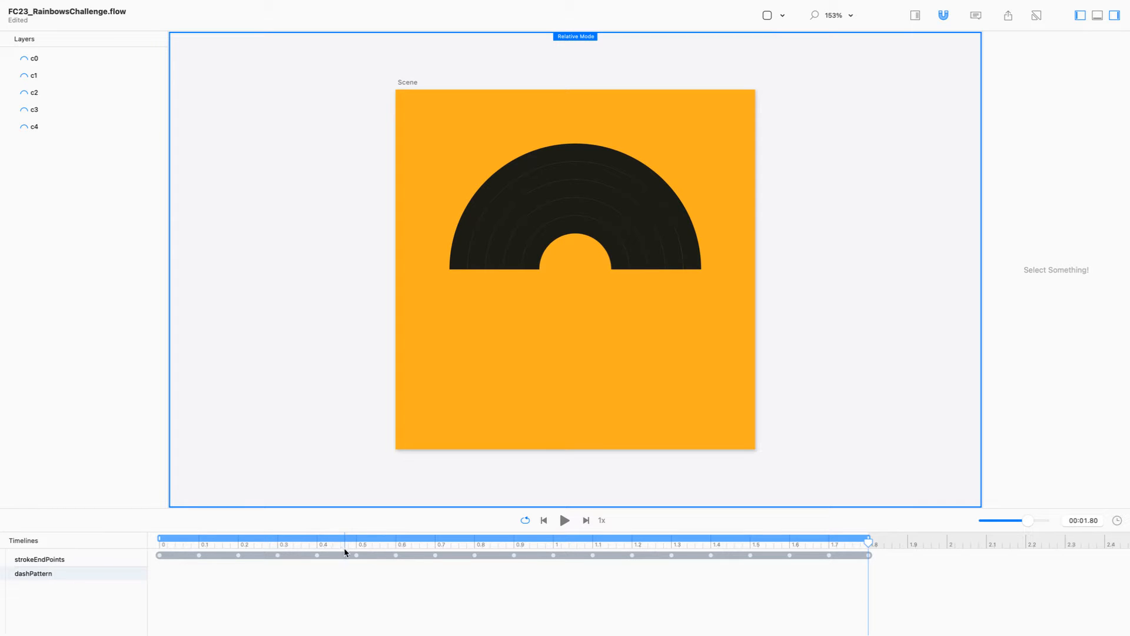
{"action": "left_click_drag", "start_coordinate": [298, 544], "coordinate": [85, 545]}
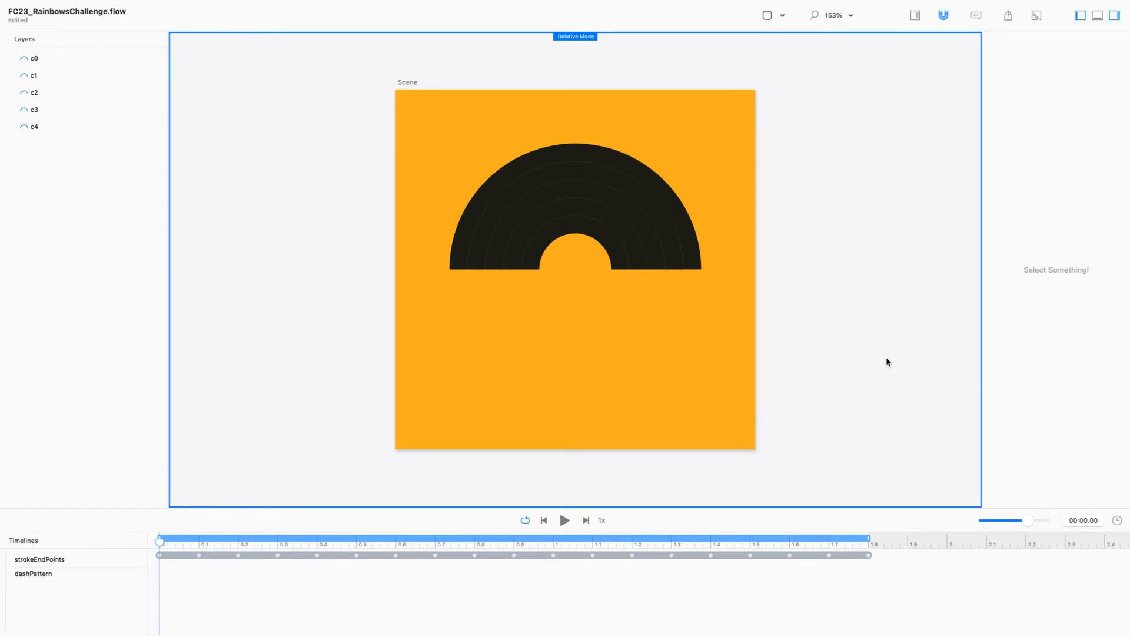
{"action": "key", "text": "r"}
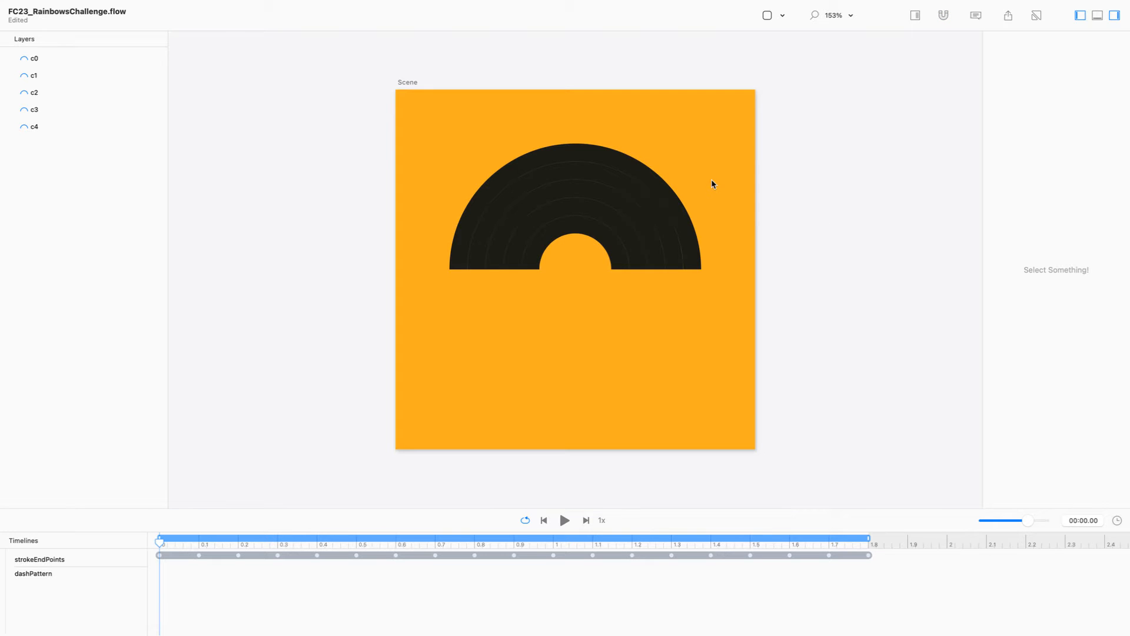
Set the dash Offset of the innermost arc c0 to 10 at 0 s and raise it in steps of 10 to 120.
{"action": "left_click", "coordinate": [581, 237]}
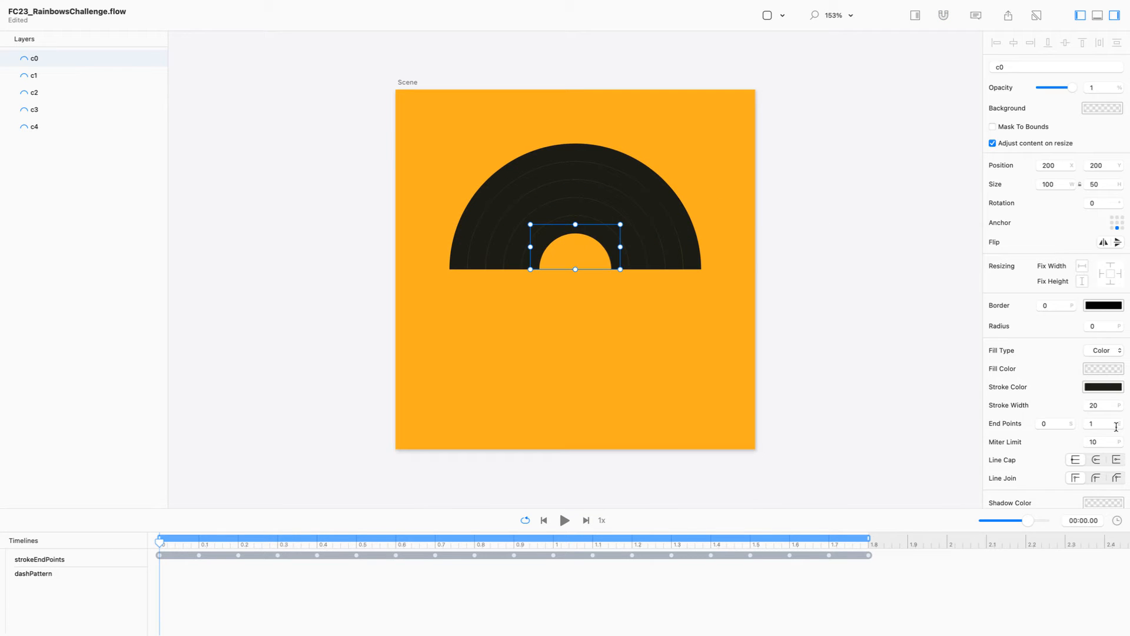
{"action": "scroll", "coordinate": [1056, 413], "scroll_direction": "down", "scroll_amount": 3}
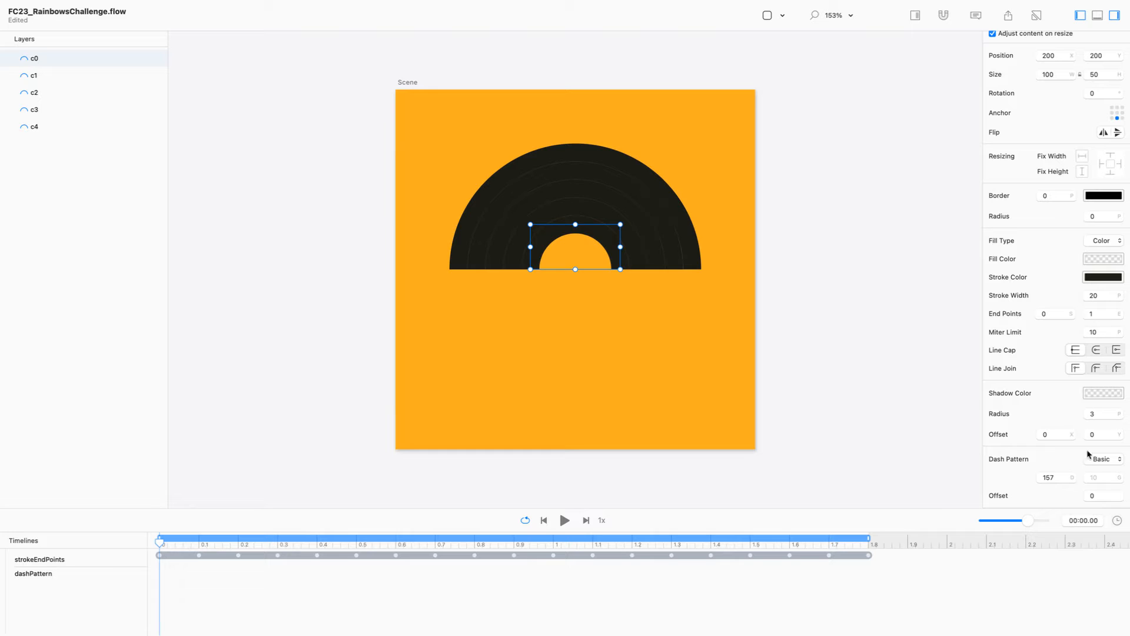
{"action": "left_click", "coordinate": [1107, 495]}
{"action": "type", "text": "10"}
{"action": "key", "text": "Return"}
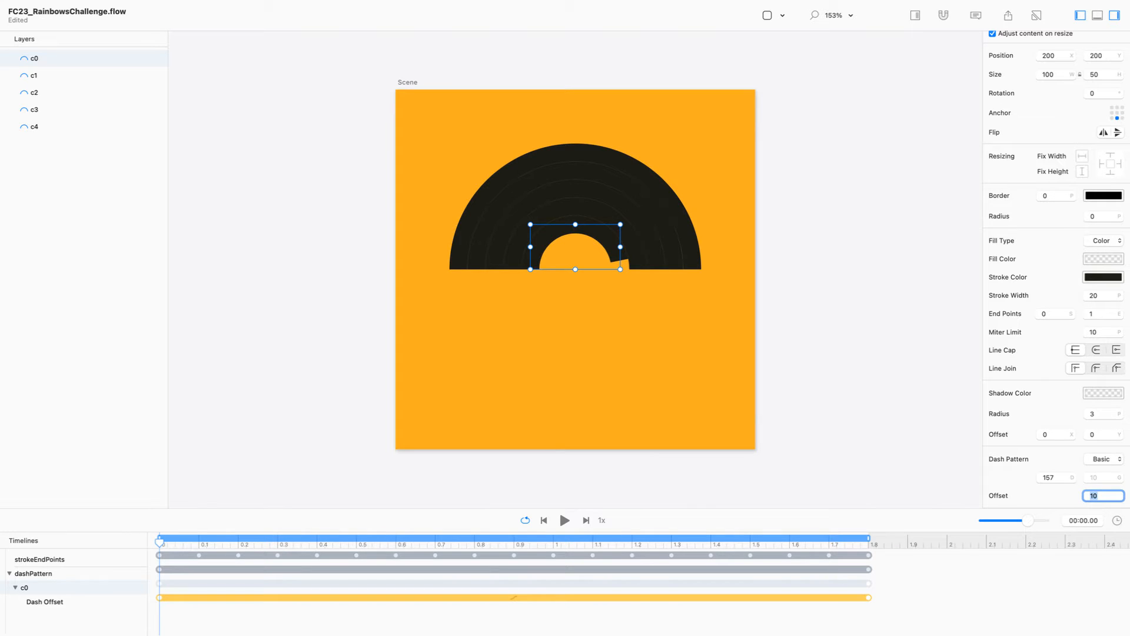
{"action": "key", "text": "shift+Up"}
{"action": "key", "text": "shift+Up"}
{"action": "key", "text": "shift+Up"}
{"action": "key", "text": "shift+Up"}
{"action": "key", "text": "shift+Up"}
{"action": "key", "text": "shift+Up"}
{"action": "key", "text": "shift+Up"}
{"action": "key", "text": "shift+Up"}
{"action": "key", "text": "shift+Up"}
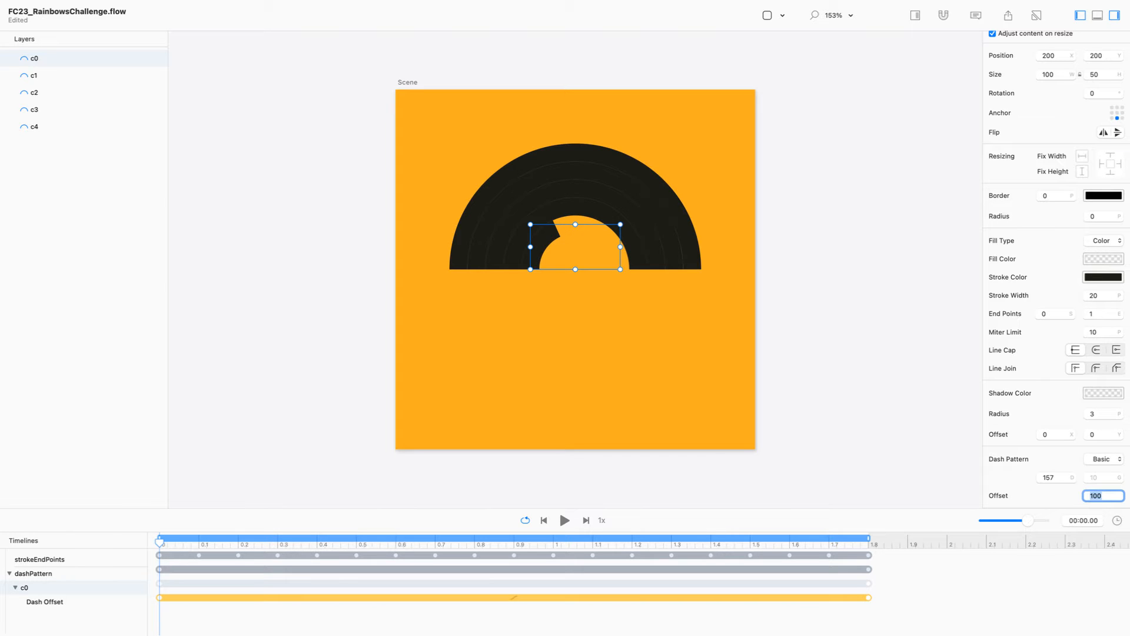
{"action": "key", "text": "shift+Up"}
{"action": "key", "text": "shift+Up"}
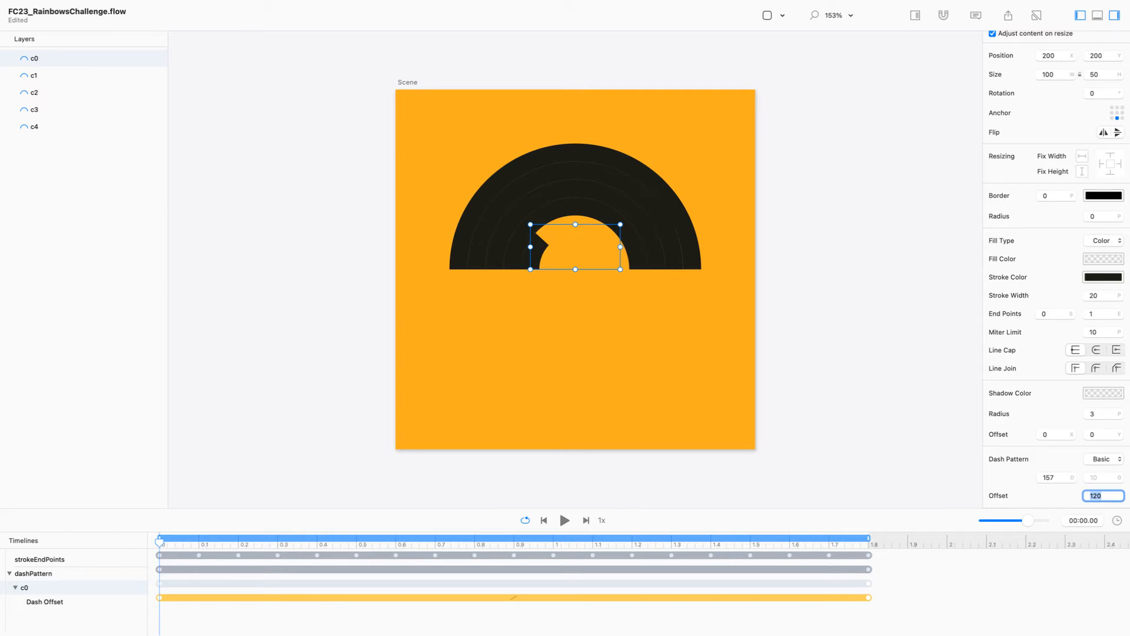
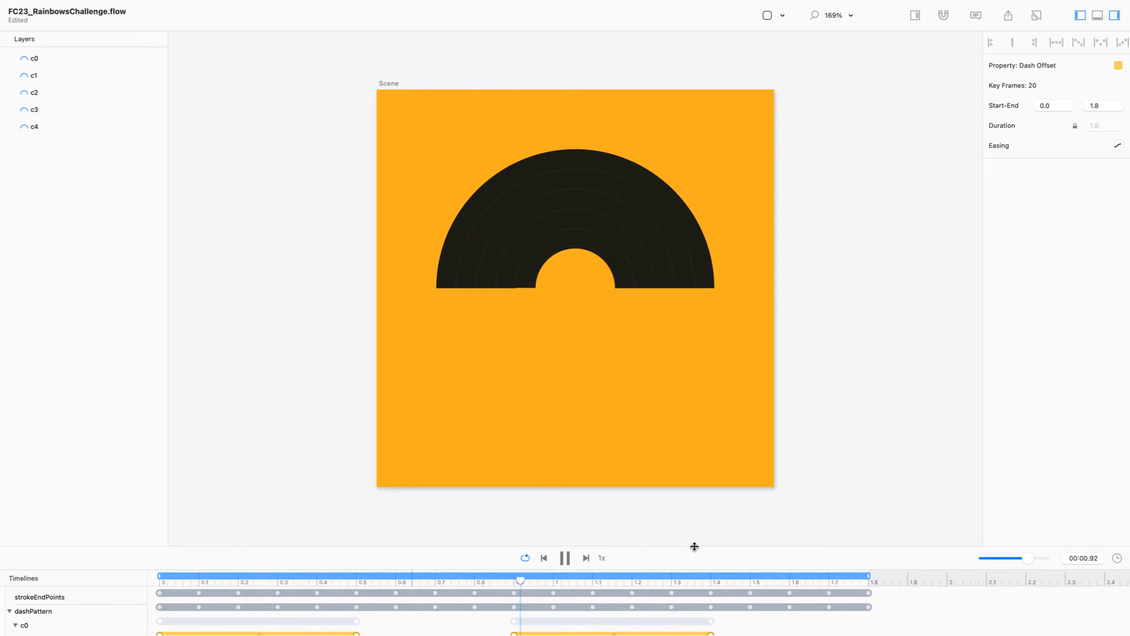
Stop playback with all timeline rows in view and undo the keyframe edits back to c0 to c4 Dash Offset animations spanning 0 to 0.5 s.
{"action": "left_click_drag", "start_coordinate": [694, 546], "coordinate": [698, 393]}
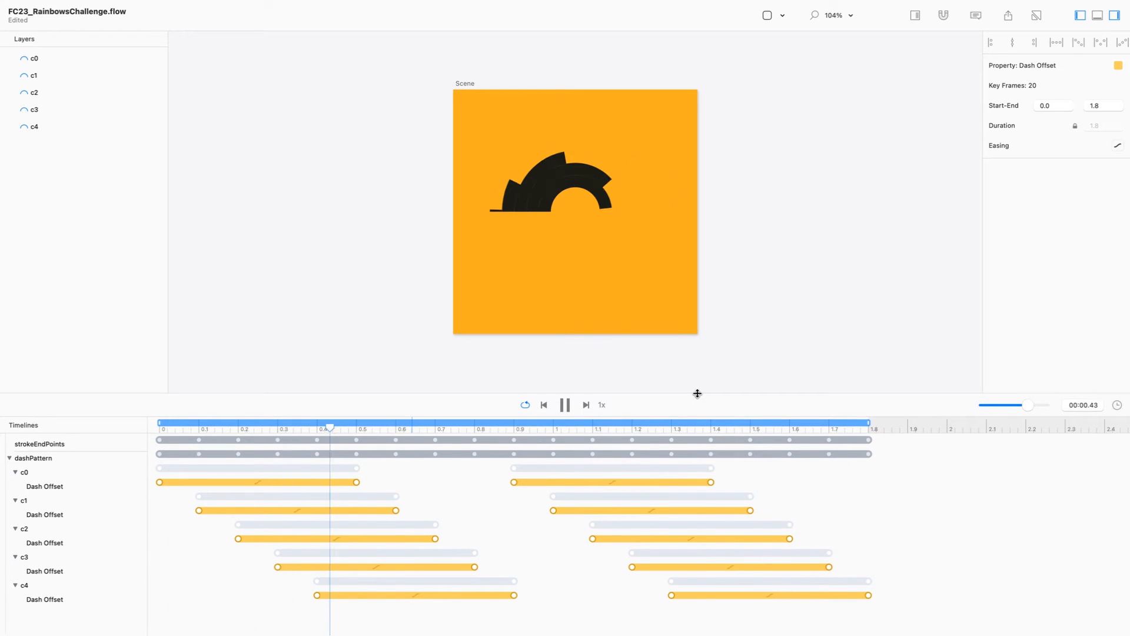
{"action": "left_click", "coordinate": [566, 408]}
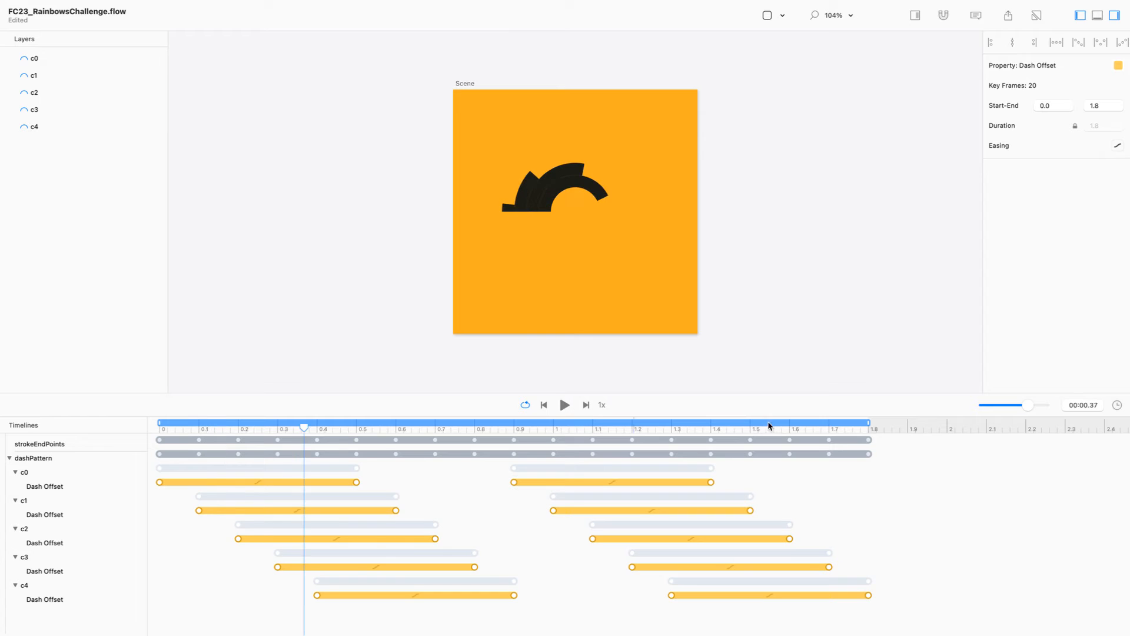
{"action": "key", "text": "super+z"}
{"action": "key", "text": "super+z"}
{"action": "key", "text": "super+z"}
{"action": "key", "text": "super+z"}
{"action": "left_click", "coordinate": [873, 429]}
{"action": "key", "text": "super+z"}
{"action": "key", "text": "super+z"}
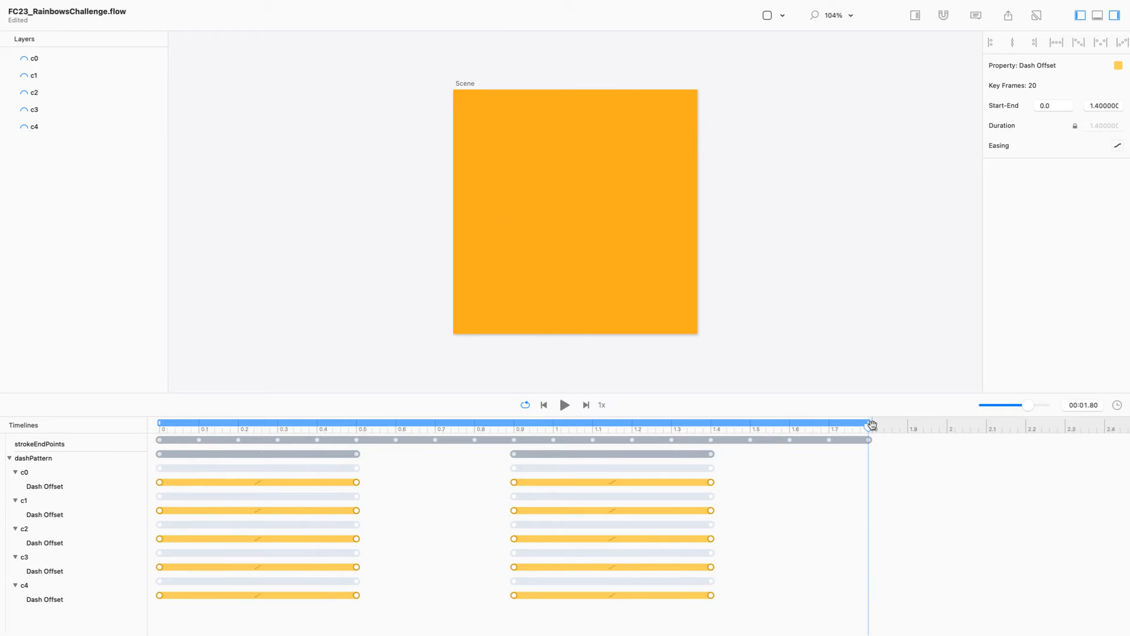
{"action": "key", "text": "super+z"}
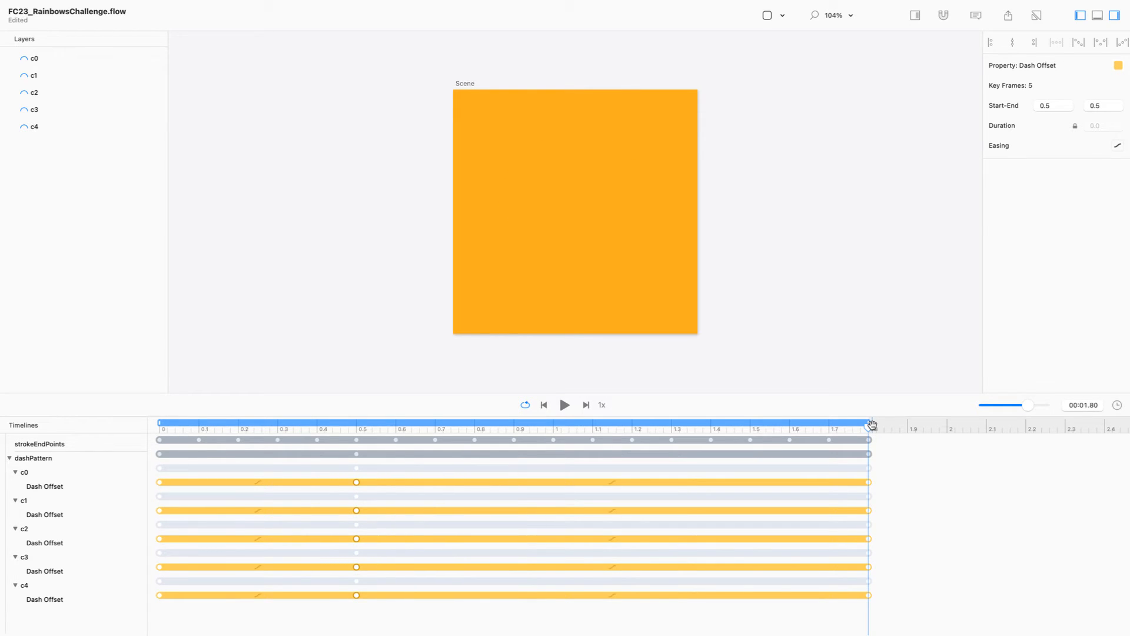
{"action": "key", "text": "super+z"}
{"action": "key", "text": "super+z"}
{"action": "key", "text": "super+z"}
{"action": "key", "text": "super+z"}
{"action": "key", "text": "super+z"}
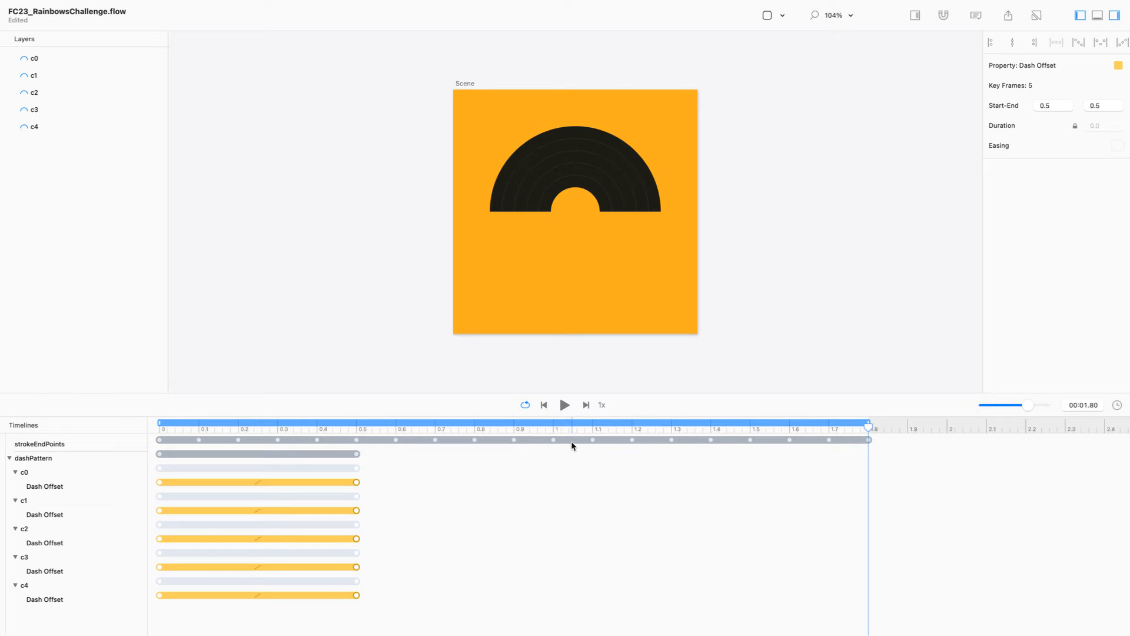
Compare the Dash Pattern and Offset values of the innermost arc c0 at 0.5 s and at 0 s.
{"action": "left_click", "coordinate": [581, 188]}
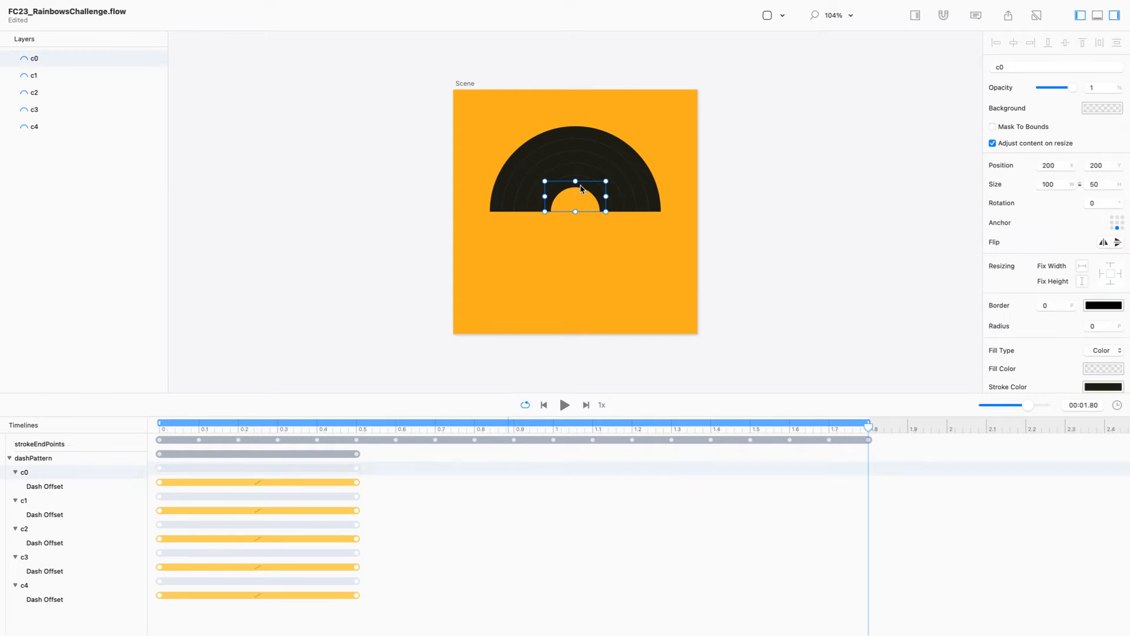
{"action": "left_click_drag", "start_coordinate": [210, 430], "coordinate": [356, 426]}
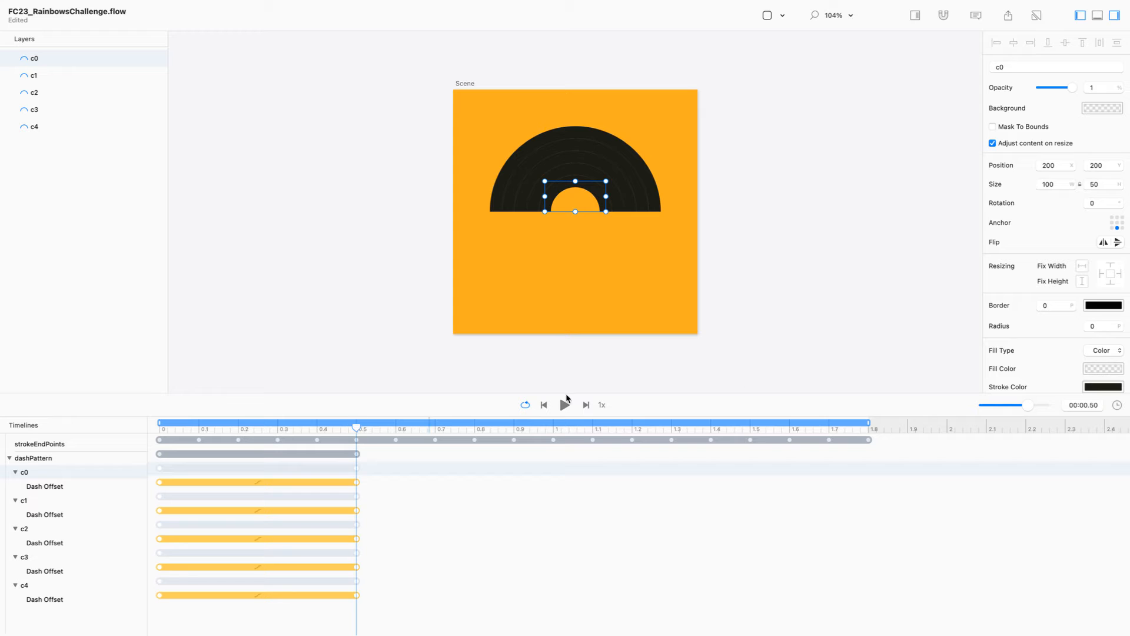
{"action": "scroll", "coordinate": [1071, 329], "scroll_direction": "down", "scroll_amount": 5}
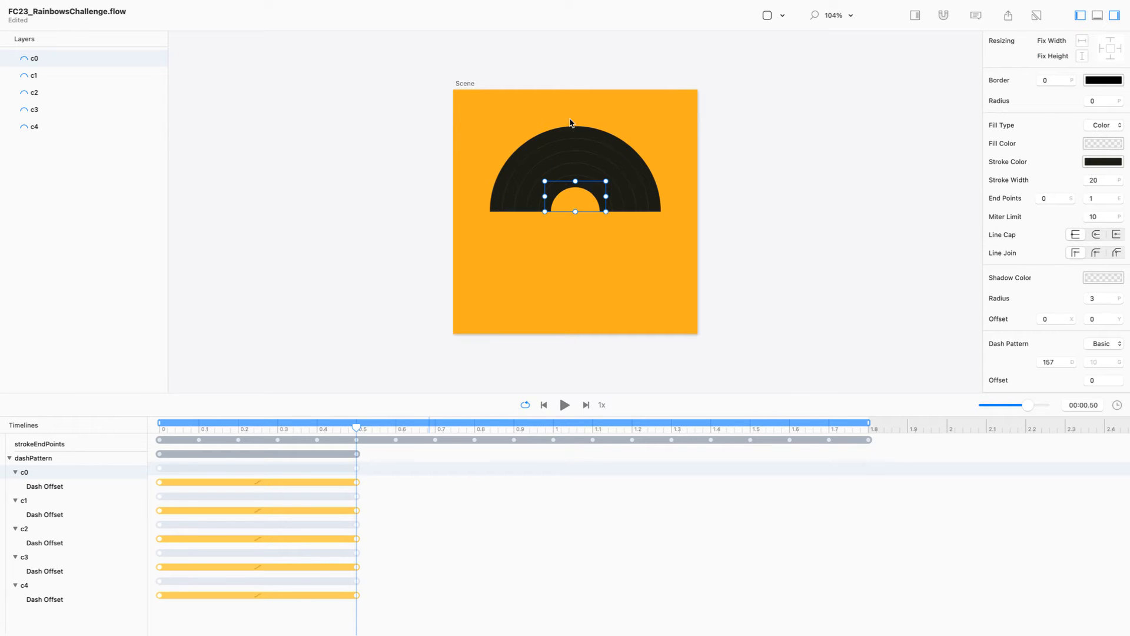
{"action": "left_click_drag", "start_coordinate": [209, 427], "coordinate": [136, 423]}
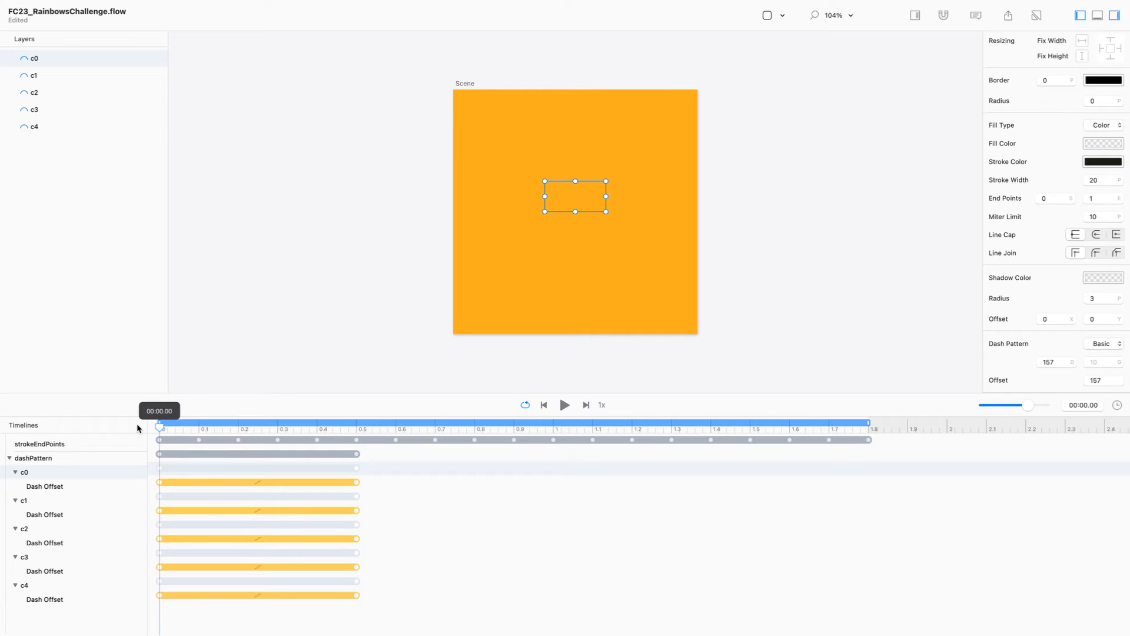
{"action": "left_click", "coordinate": [1062, 363]}
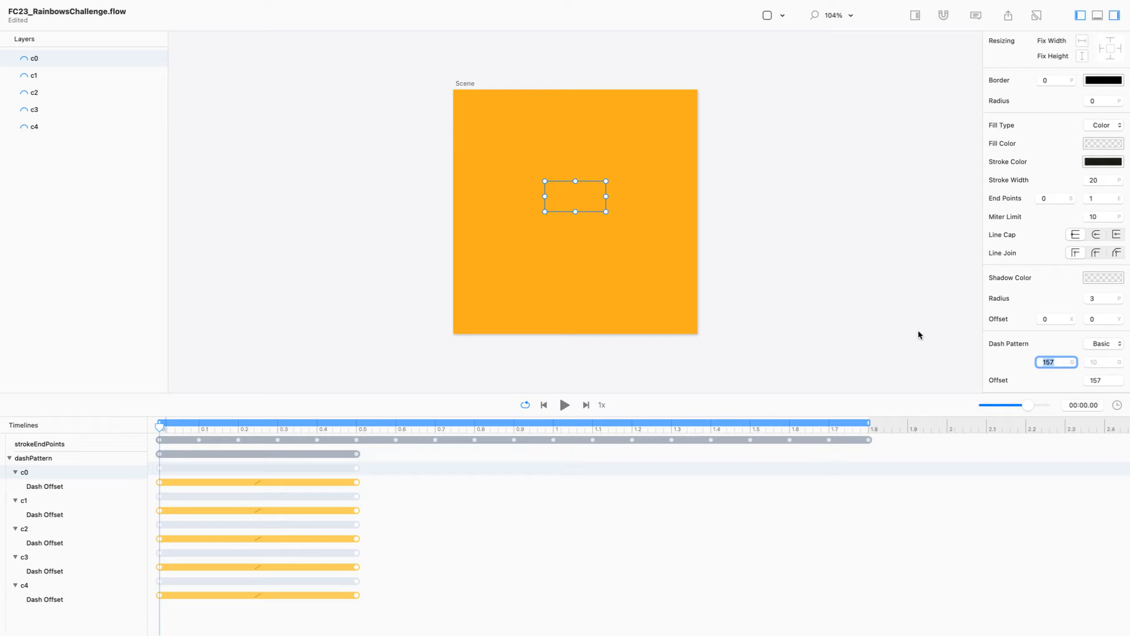
{"action": "left_click", "coordinate": [1104, 381]}
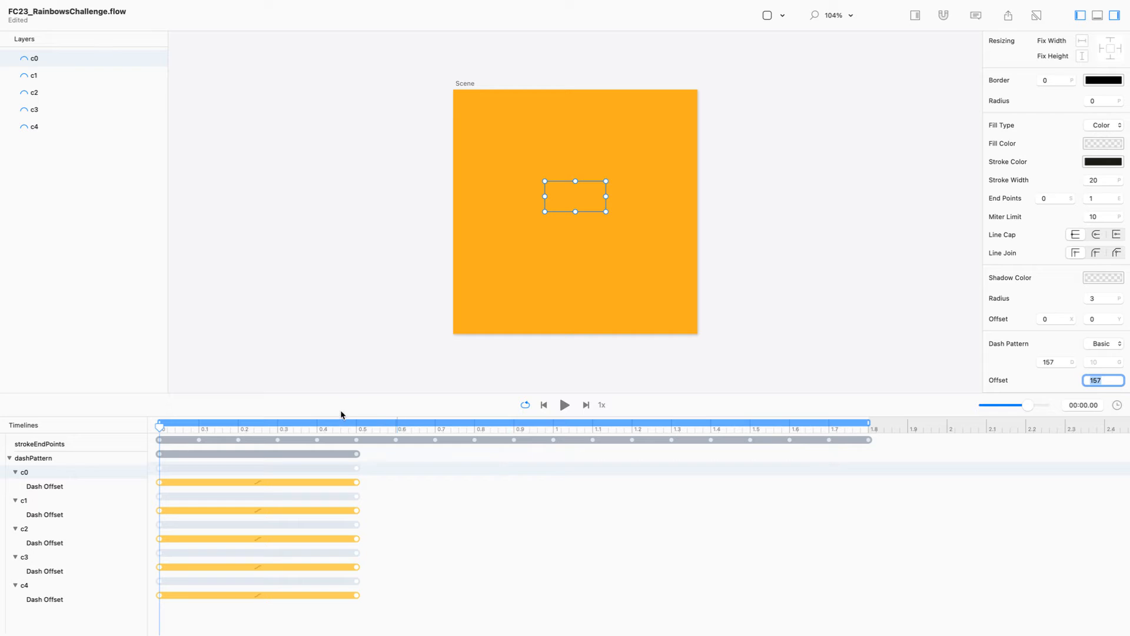
Set the dash Offset of the innermost arc c0 to -157 at 1.8 s.
{"action": "left_click_drag", "start_coordinate": [346, 427], "coordinate": [358, 428]}
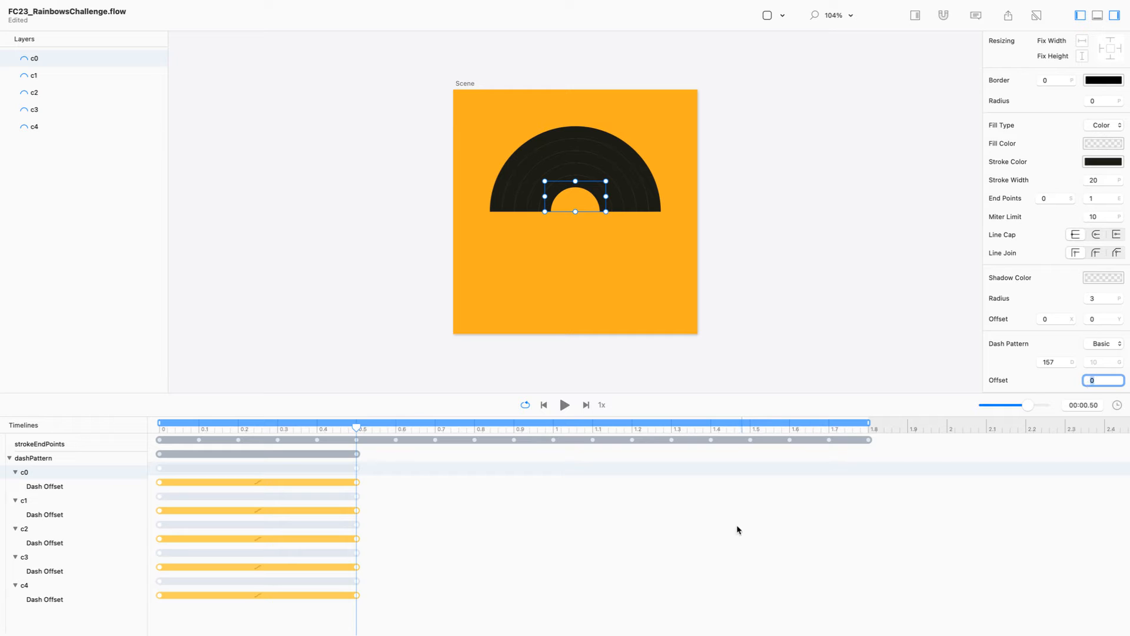
{"action": "left_click_drag", "start_coordinate": [358, 428], "coordinate": [993, 466]}
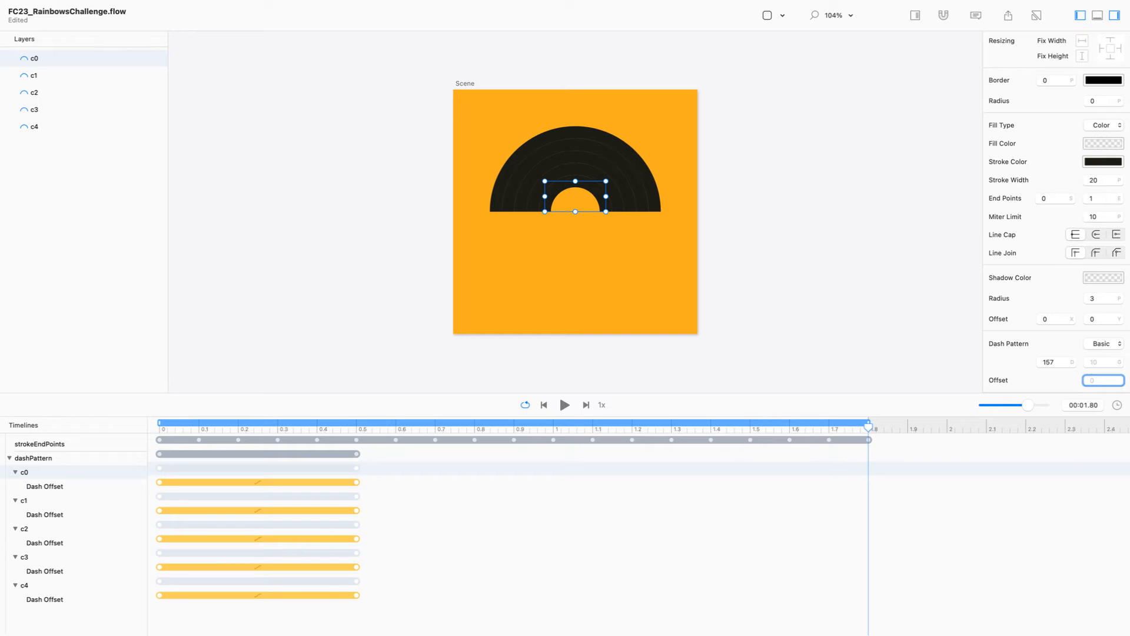
{"action": "type", "text": "7"}
{"action": "key", "text": "Return"}
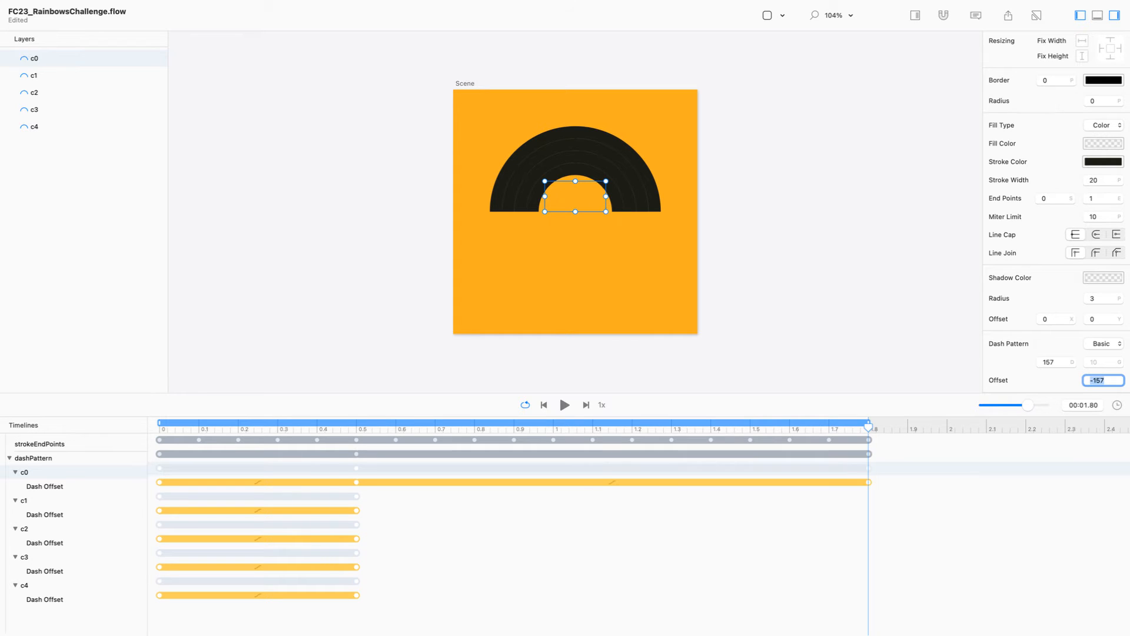
At 1.8 s, set the dash Offset of c1 to -220 and that of c2 to -283.
{"action": "left_click", "coordinate": [47, 76]}
{"action": "left_click", "coordinate": [1111, 380]}
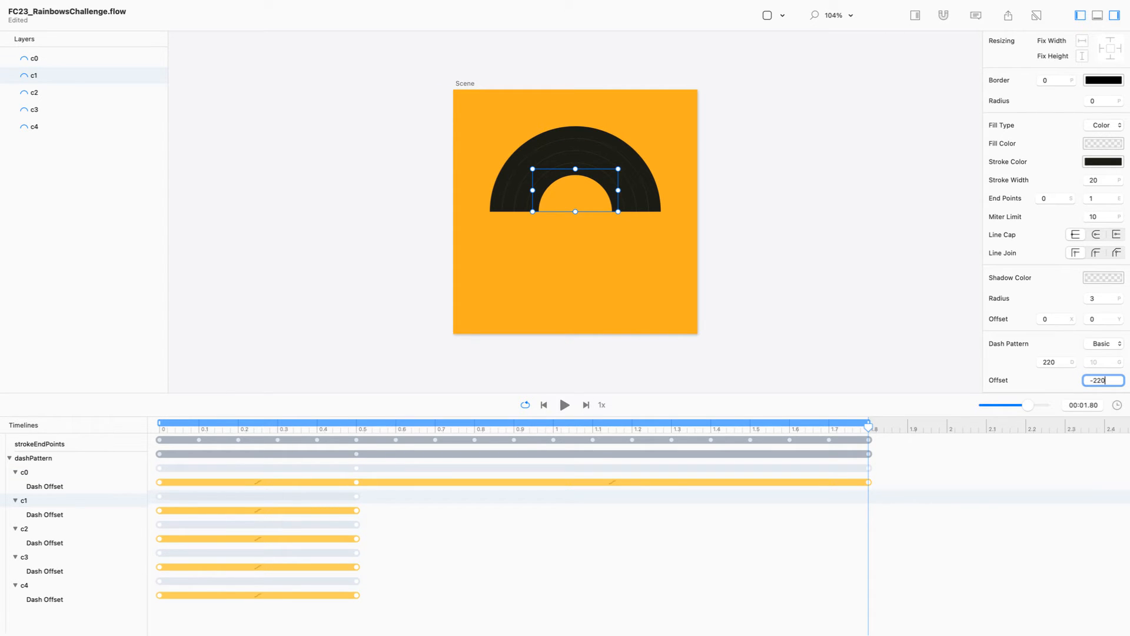
{"action": "type", "text": "-220"}
{"action": "key", "text": "Return"}
{"action": "left_click", "coordinate": [120, 99]}
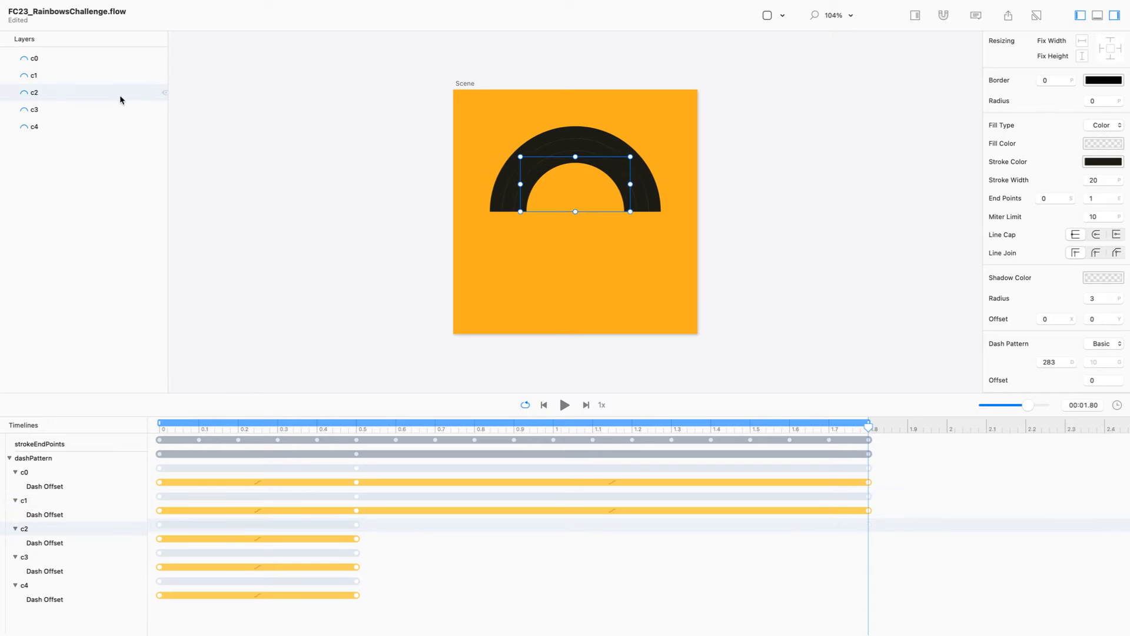
{"action": "left_click", "coordinate": [1093, 379]}
{"action": "type", "text": "-283"}
{"action": "key", "text": "Return"}
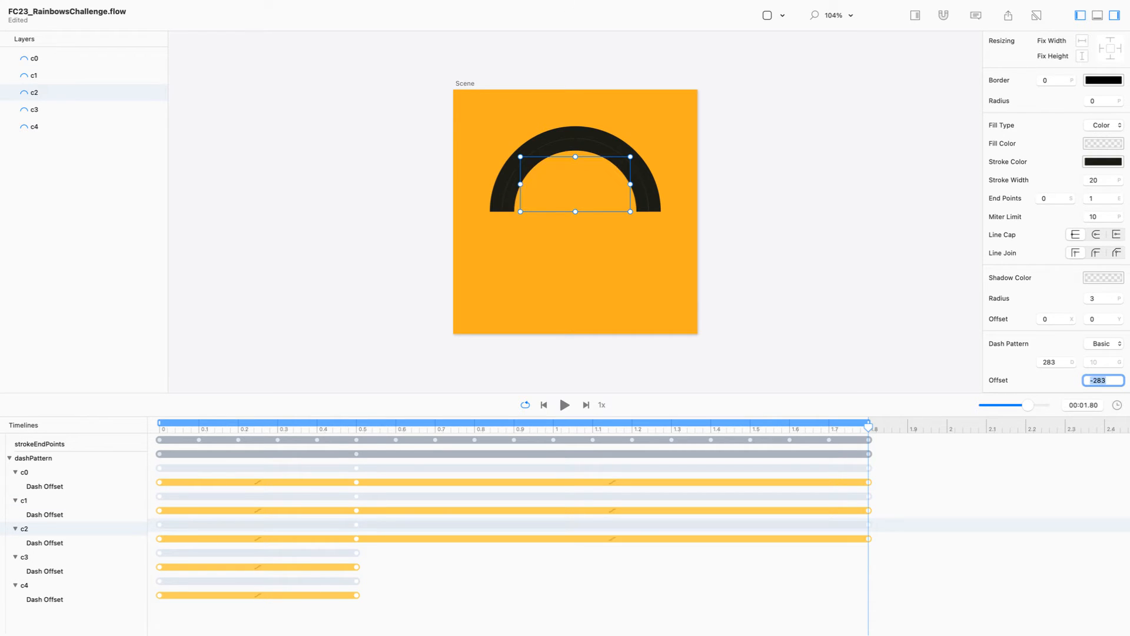
At 1.8 s, set the dash Offset of c3 to -346 and that of c4 to -408.
{"action": "left_click", "coordinate": [90, 109]}
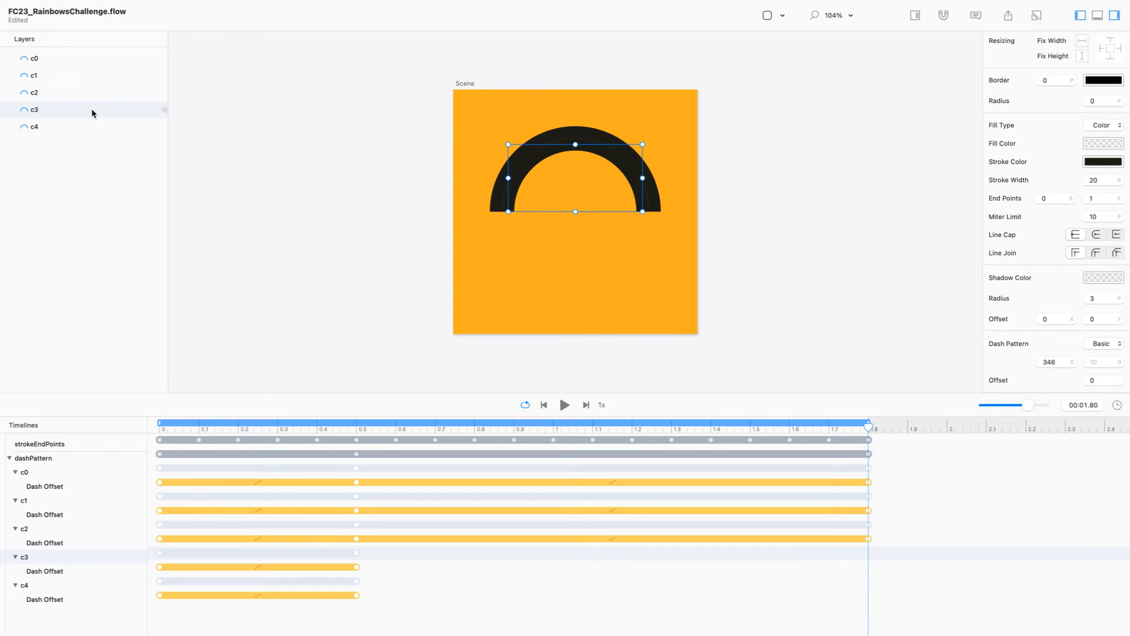
{"action": "left_click", "coordinate": [1107, 382]}
{"action": "type", "text": "-346"}
{"action": "key", "text": "Return"}
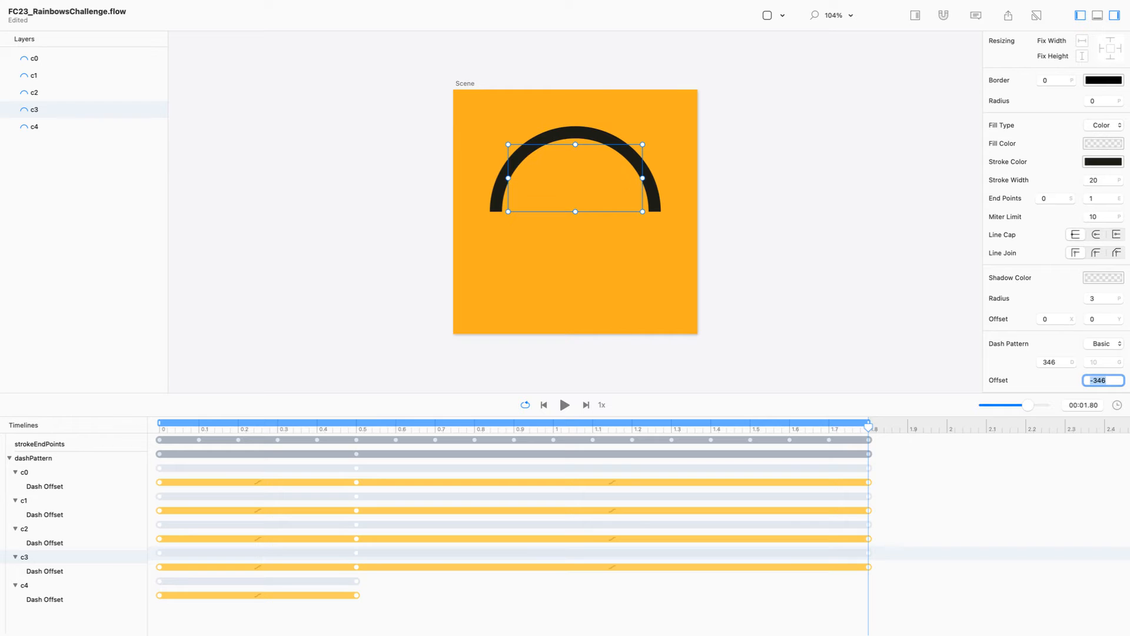
{"action": "left_click", "coordinate": [104, 127]}
{"action": "left_click", "coordinate": [1096, 380]}
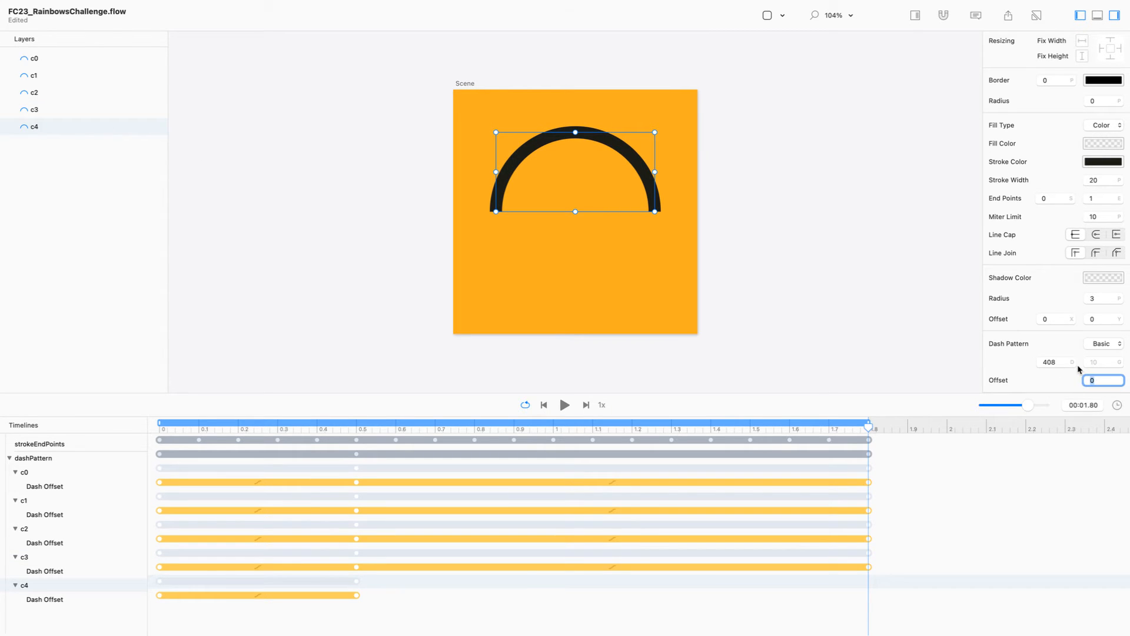
{"action": "type", "text": "-408"}
{"action": "key", "text": "Return"}
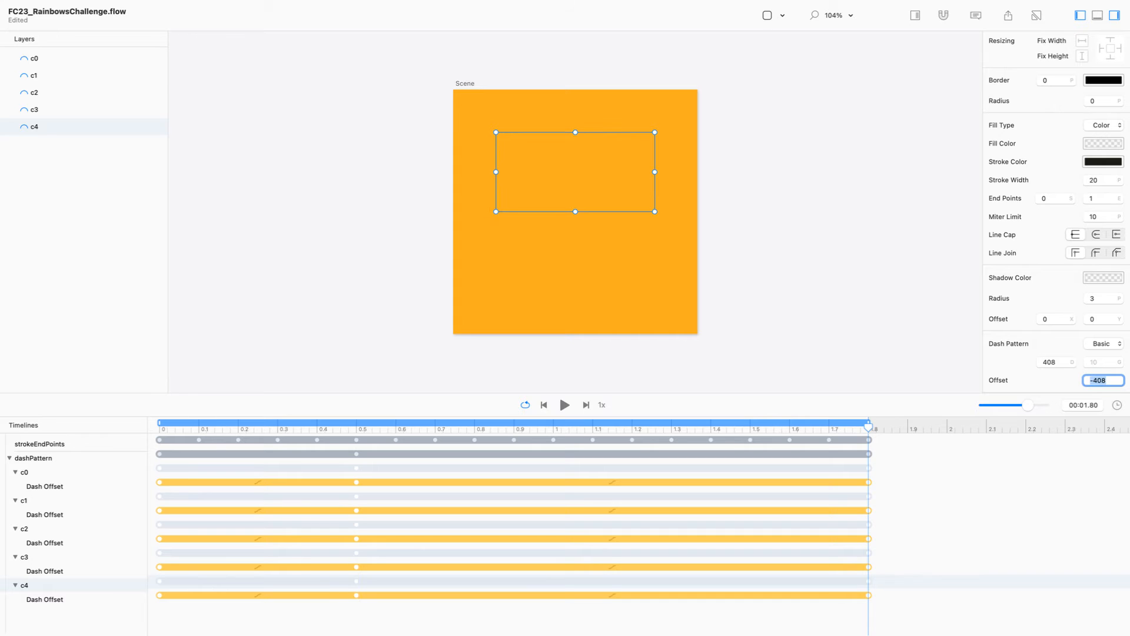
Make the second Dash Offset segments of c0 to c4 run from 0.9 s to 1.4 s.
{"action": "left_click_drag", "start_coordinate": [389, 603], "coordinate": [514, 480]}
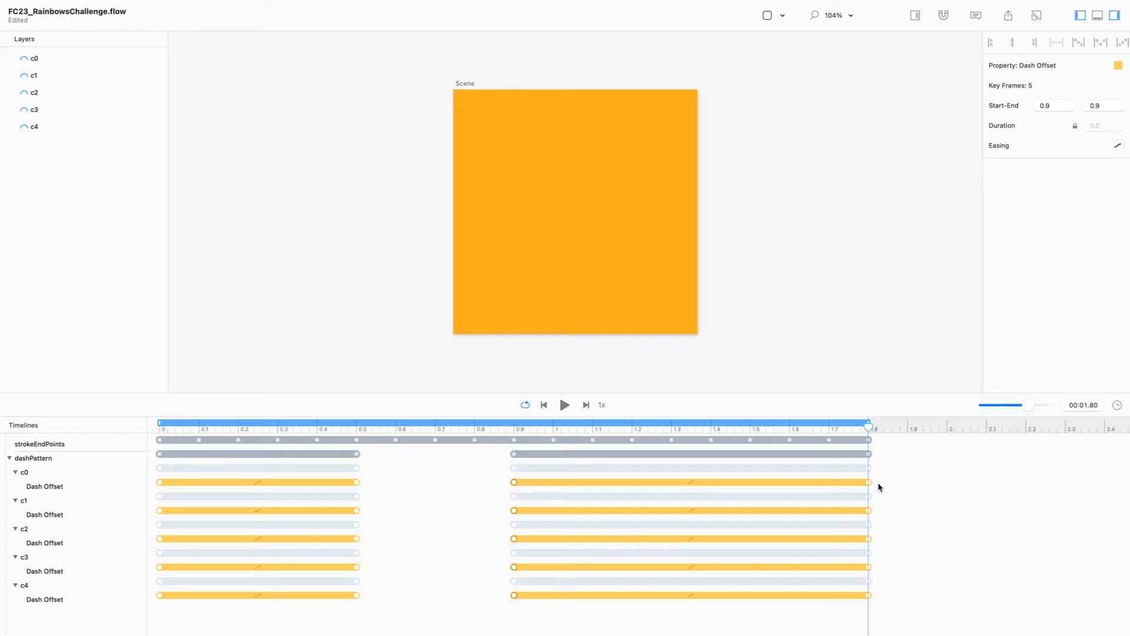
{"action": "left_click", "coordinate": [870, 454]}
{"action": "left_click_drag", "start_coordinate": [870, 457], "coordinate": [711, 462]}
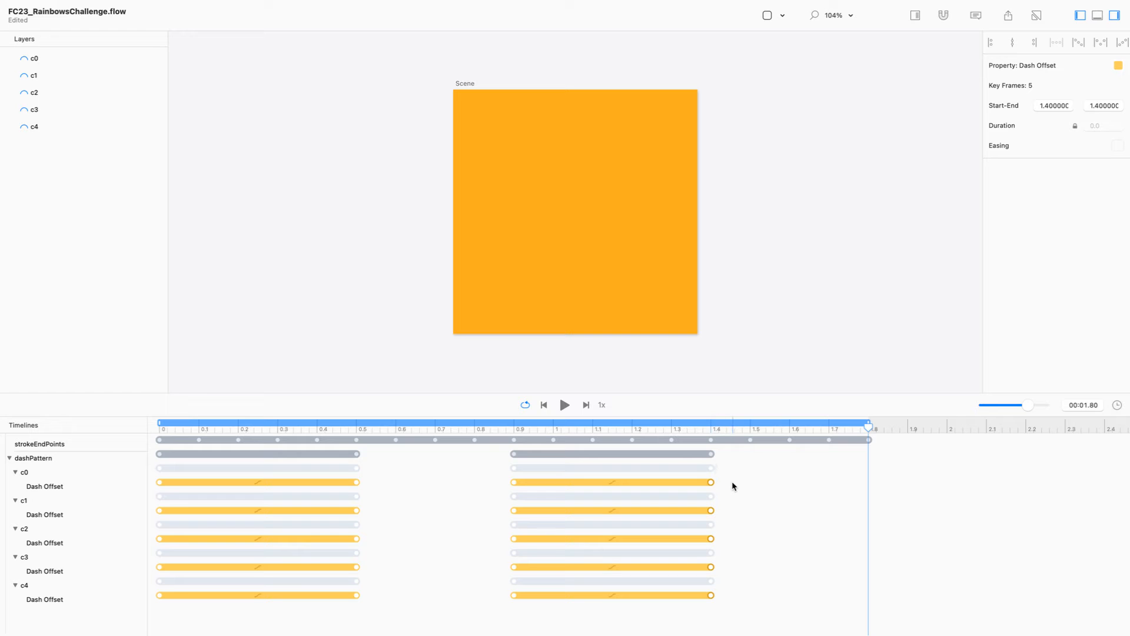
Compare the dashPattern segments with the Stroke Start and Stroke End segments of c0 in strokeEndPoints.
{"action": "left_click_drag", "start_coordinate": [736, 467], "coordinate": [99, 469]}
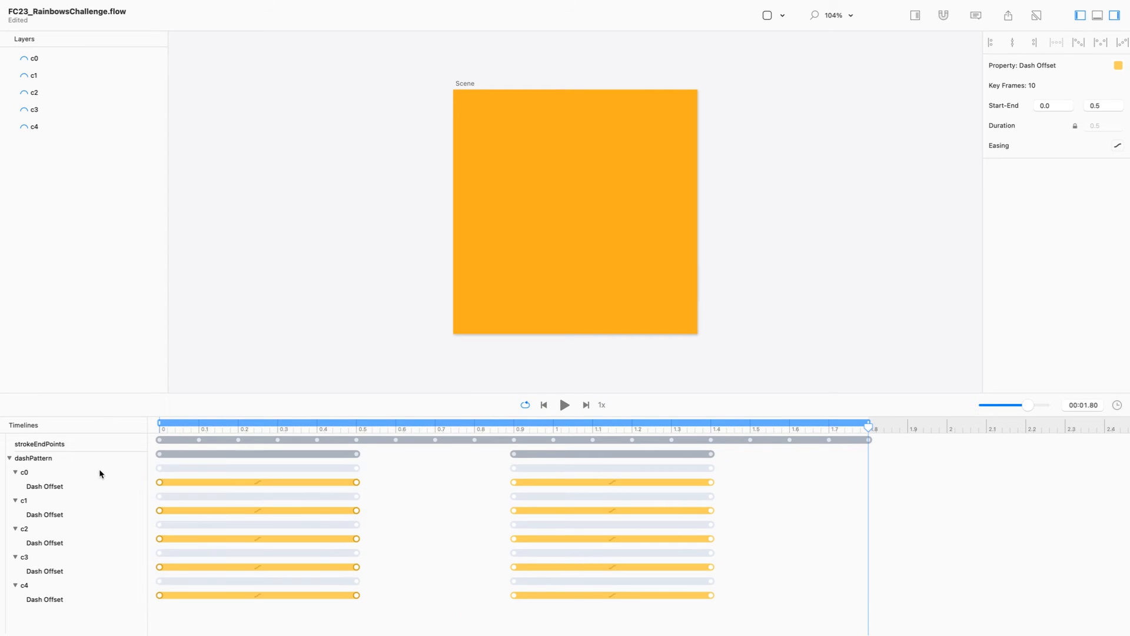
{"action": "left_click", "coordinate": [74, 449]}
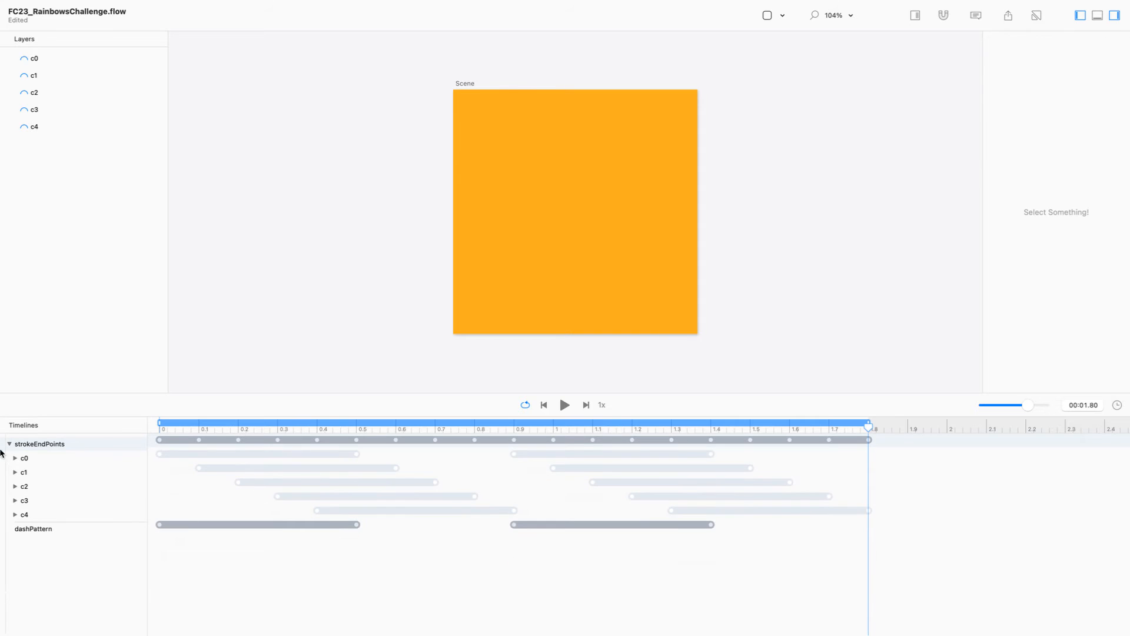
{"action": "left_click", "coordinate": [15, 458]}
{"action": "left_click_drag", "start_coordinate": [382, 469], "coordinate": [97, 487]}
{"action": "mouse_move", "coordinate": [756, 463]}
{"action": "left_mouse_down"}
{"action": "mouse_move", "coordinate": [457, 501]}
{"action": "mouse_move", "coordinate": [461, 471]}
{"action": "left_mouse_up"}
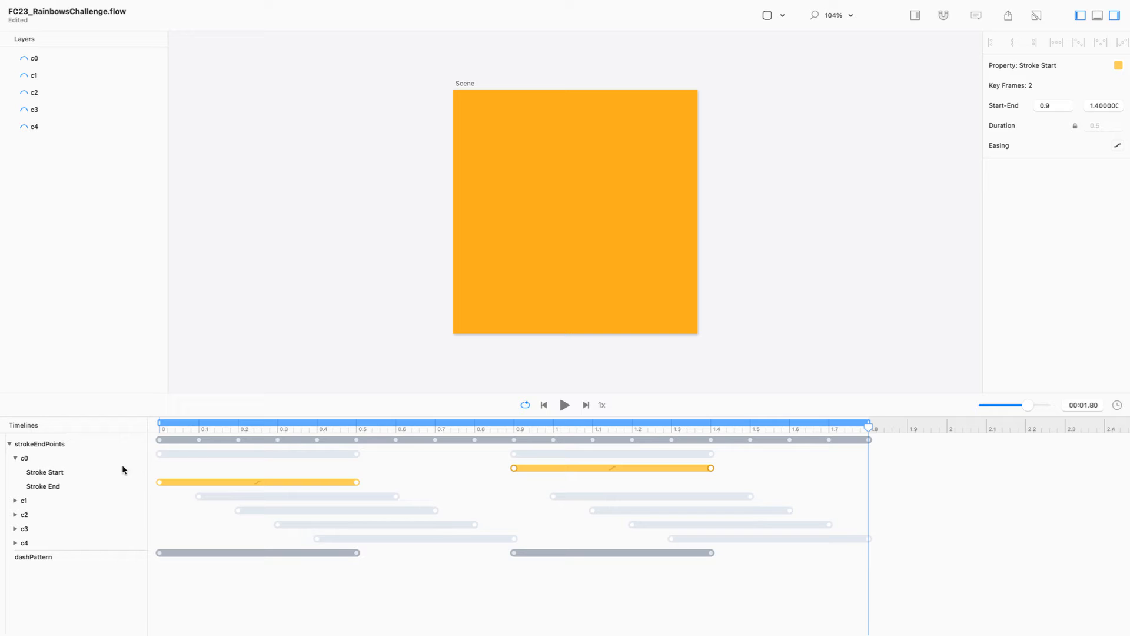
{"action": "left_click", "coordinate": [81, 560]}
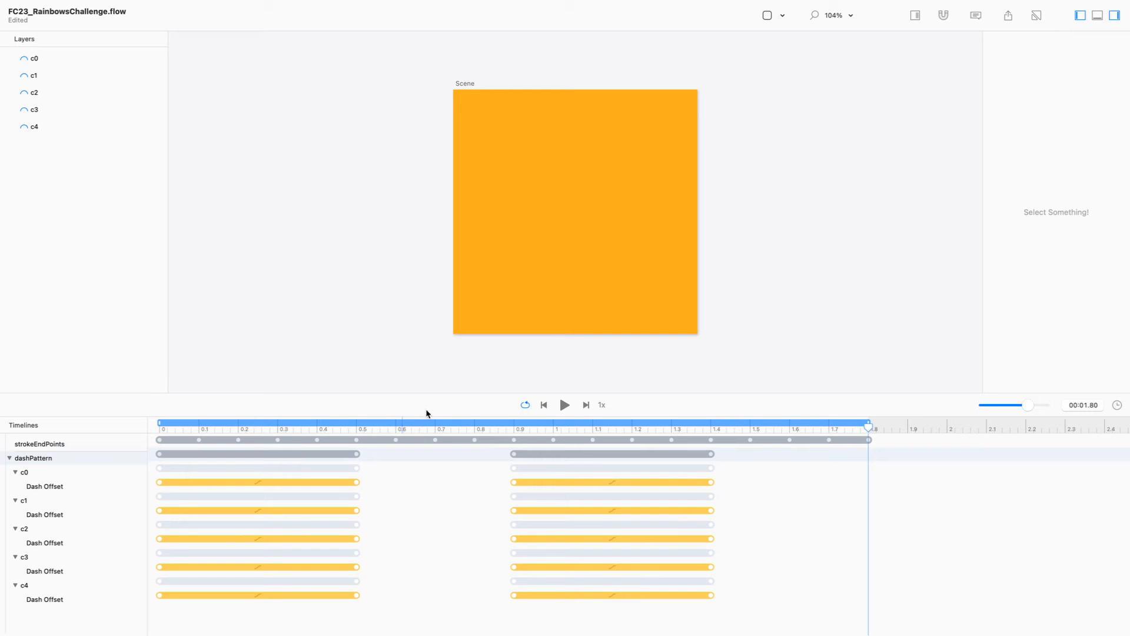
Return to 0 s and stagger both Dash Offset segments of c1 to c4, starting each arc later than the one inside it.
{"action": "left_click_drag", "start_coordinate": [458, 426], "coordinate": [90, 430]}
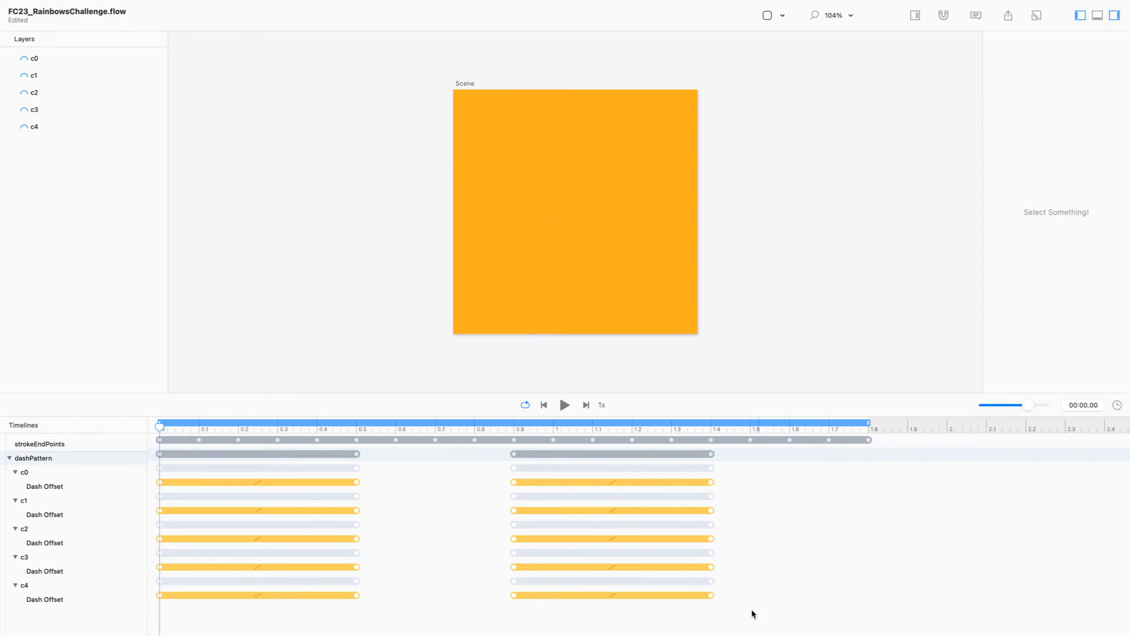
{"action": "left_click", "coordinate": [711, 595]}
{"action": "left_click_drag", "start_coordinate": [711, 595], "coordinate": [799, 594]}
{"action": "left_click", "coordinate": [710, 566], "text": "shift"}
{"action": "left_click_drag", "start_coordinate": [711, 567], "coordinate": [731, 510]}
{"action": "left_click", "coordinate": [711, 539], "text": "shift"}
{"action": "left_click", "coordinate": [712, 509], "text": "shift"}
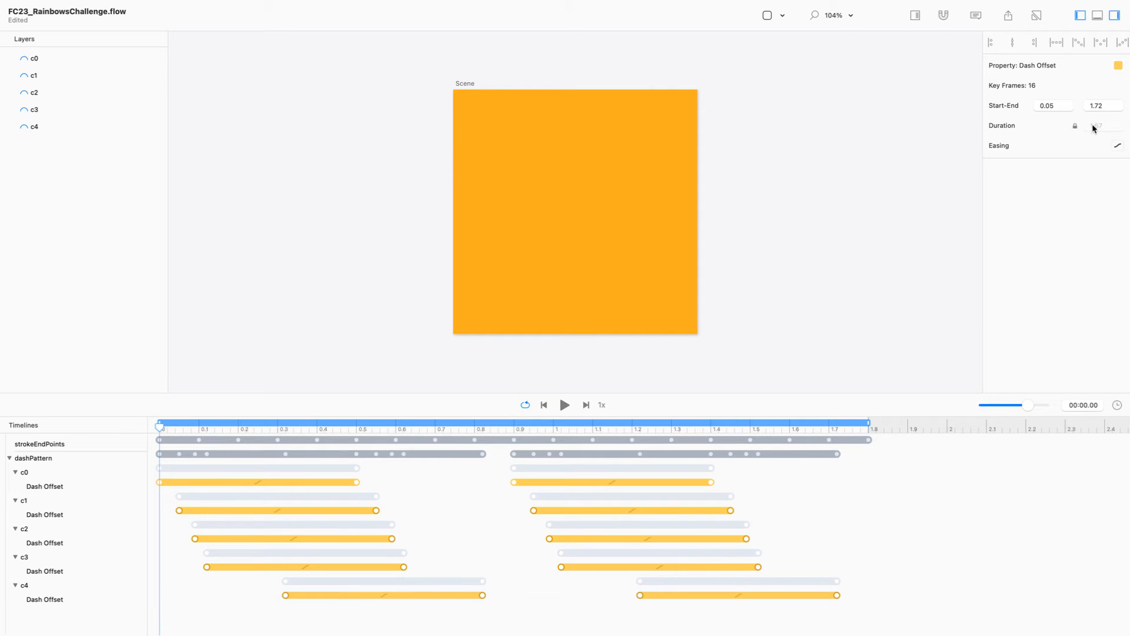
Shift the c1 to c4 segments to end at 1.8 s and distribute all Dash Offset segments evenly in time.
{"action": "left_click", "coordinate": [1105, 108]}
{"action": "type", "text": "1.8"}
{"action": "key", "text": "Return"}
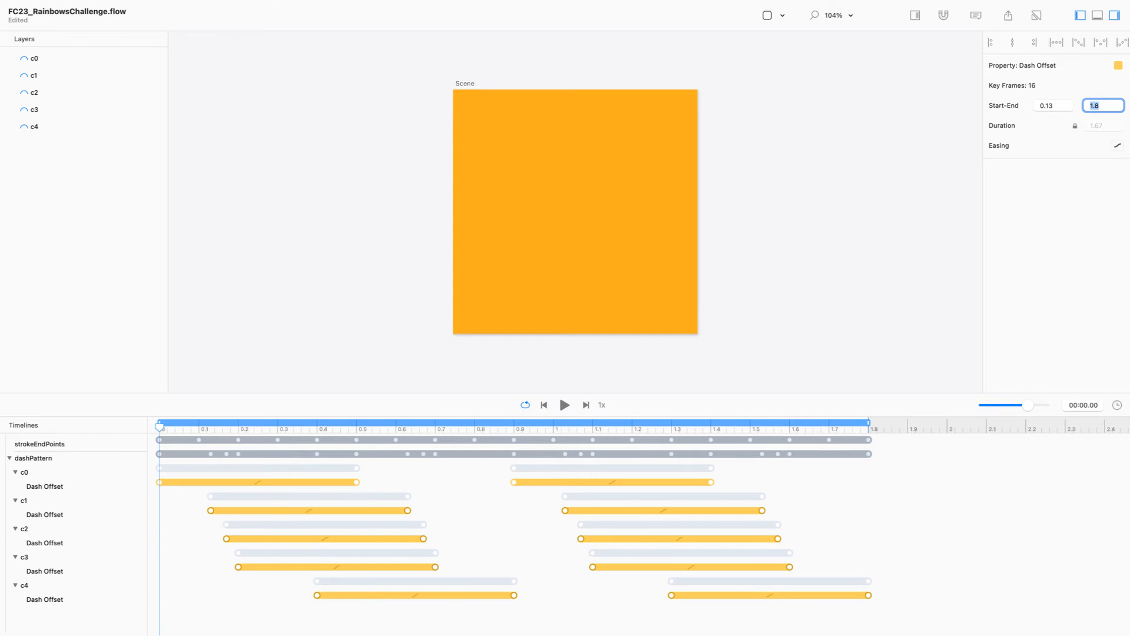
{"action": "left_click", "coordinate": [875, 559]}
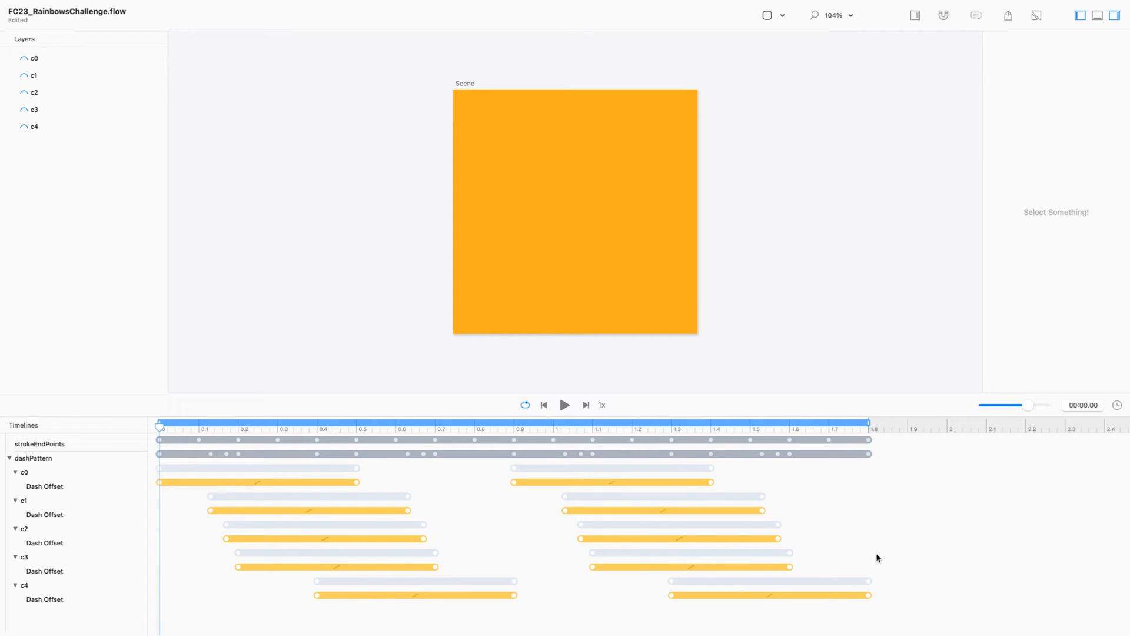
{"action": "key", "text": "super+a"}
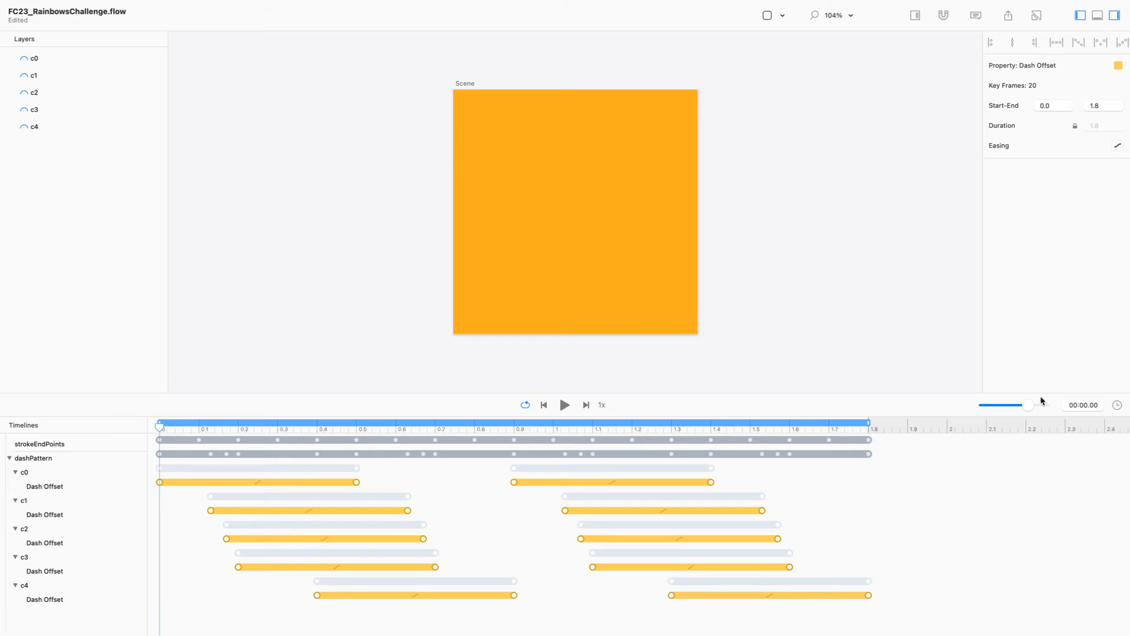
{"action": "left_click", "coordinate": [1078, 43]}
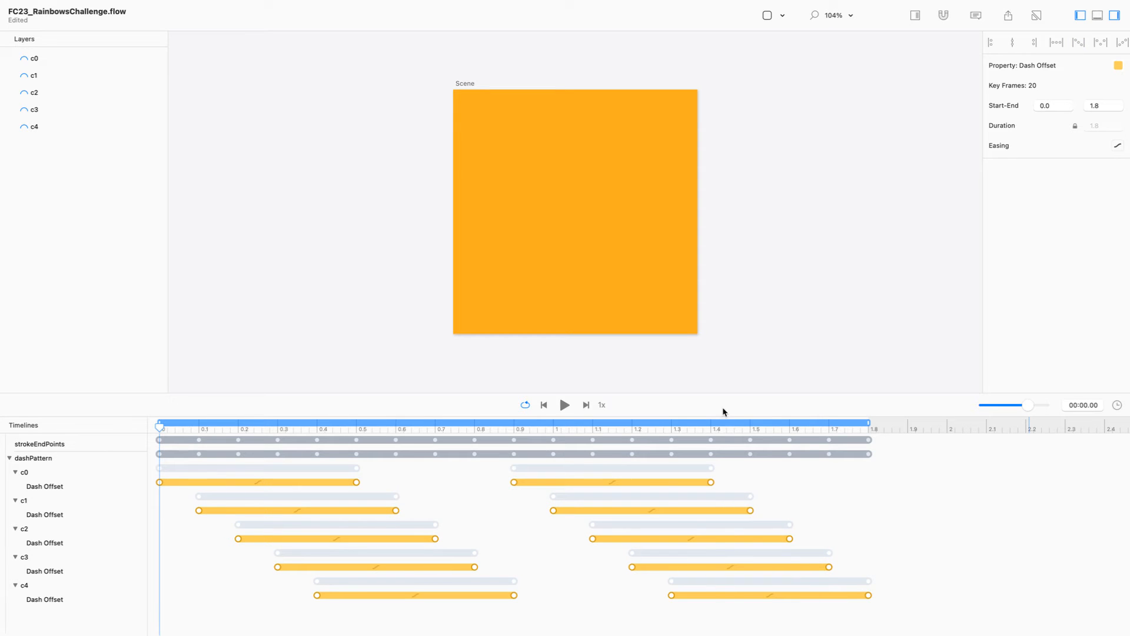
Play the staggered dashPattern animation with the scene enlarged, restore the timeline area's height and stop playback.
{"action": "key", "text": "space"}
{"action": "left_click_drag", "start_coordinate": [663, 391], "coordinate": [676, 522]}
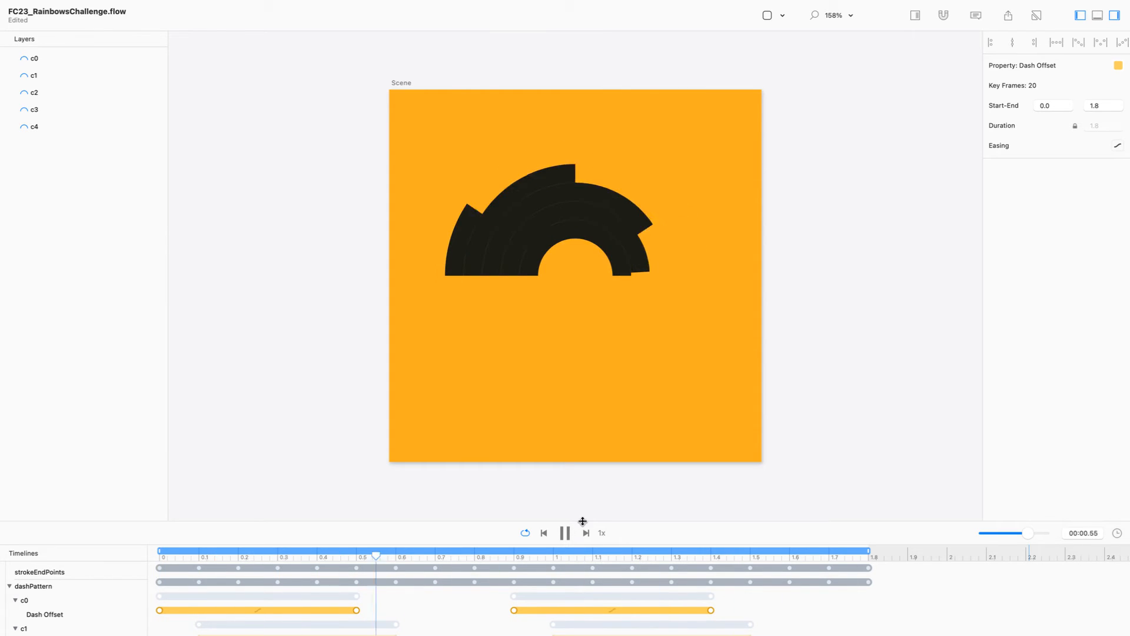
{"action": "left_click_drag", "start_coordinate": [583, 522], "coordinate": [586, 360]}
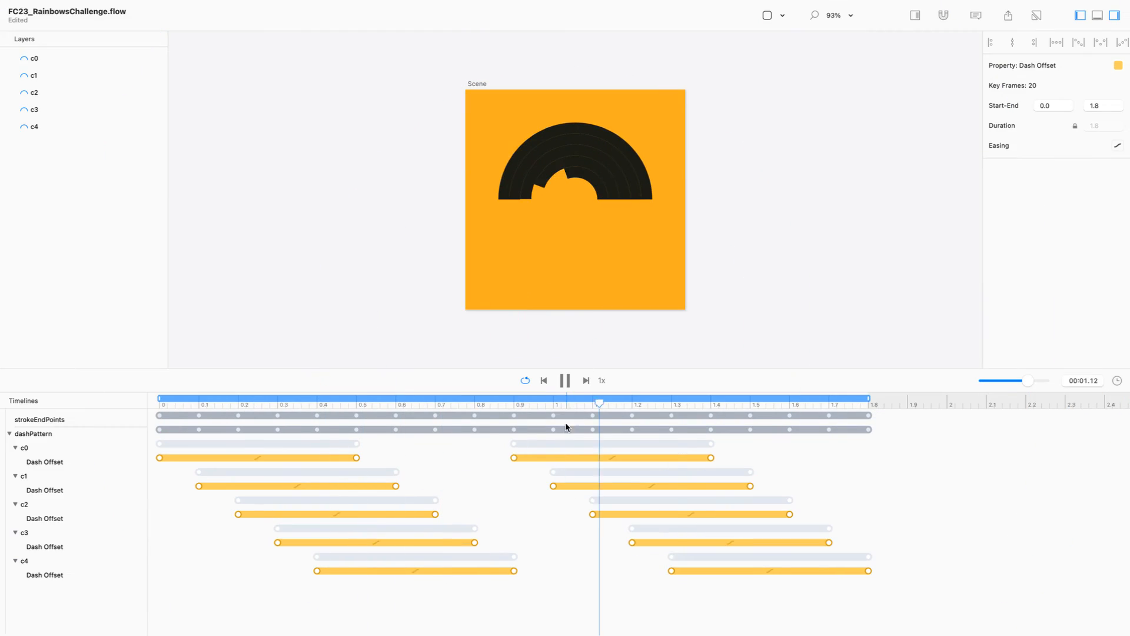
{"action": "key", "text": "space"}
Duplicate the dashPattern timeline and rename the copy dashPatternReflection.
{"action": "left_click", "coordinate": [88, 439]}
{"action": "right_click", "coordinate": [87, 437]}
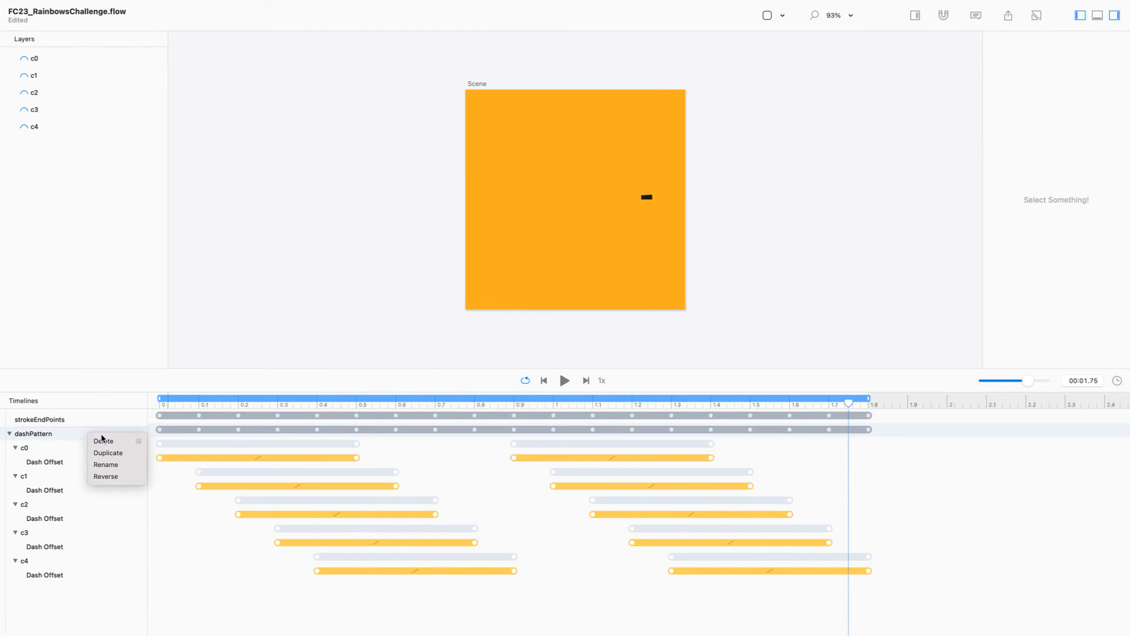
{"action": "left_click", "coordinate": [116, 453]}
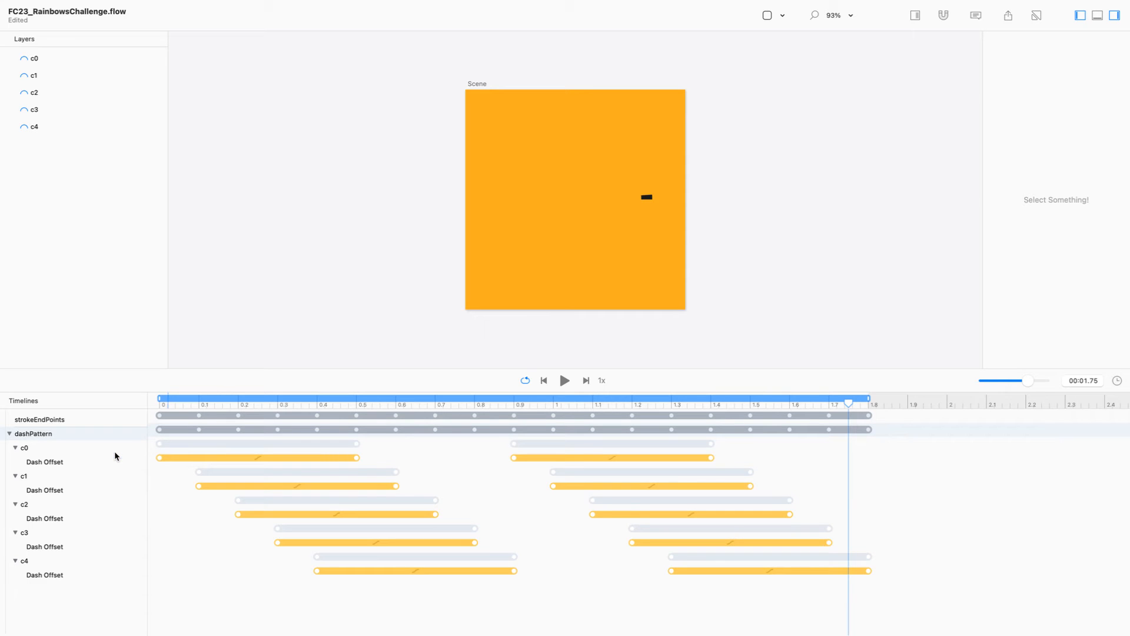
{"action": "double_click", "coordinate": [55, 451]}
{"action": "double_click", "coordinate": [90, 449]}
{"action": "type", "text": "Re"}
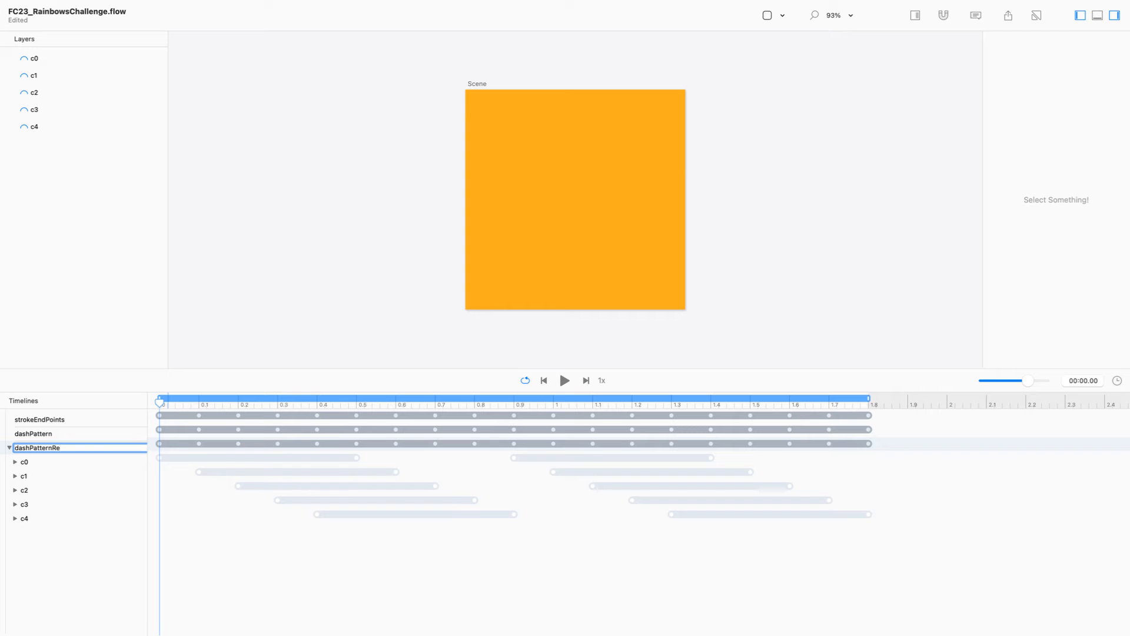
{"action": "type", "text": "flection"}
{"action": "key", "text": "Return"}
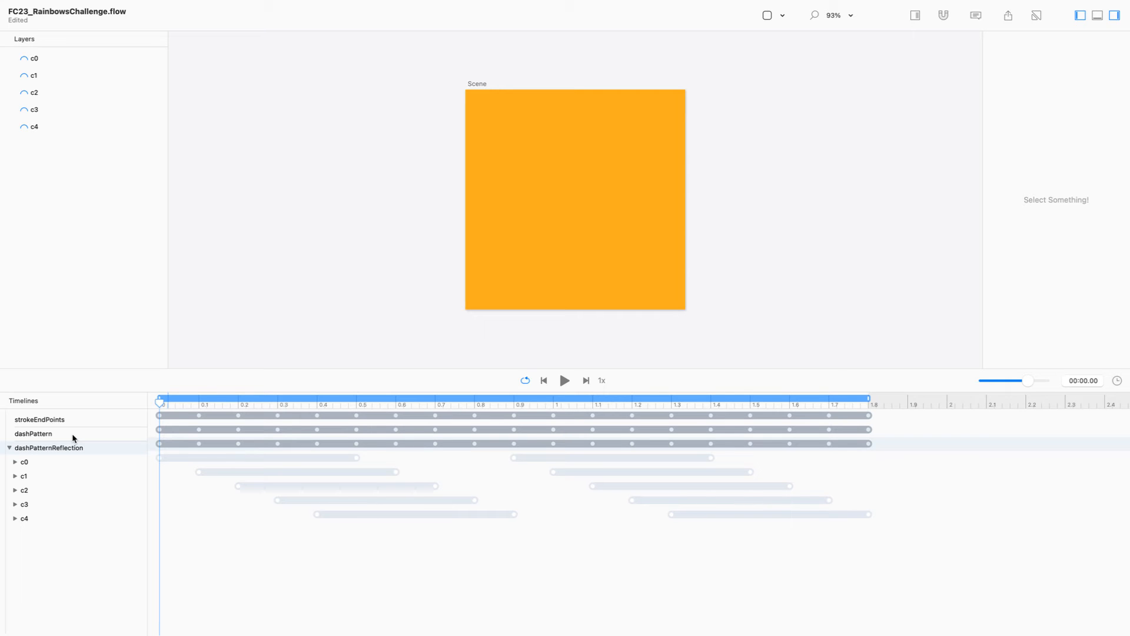
Scrub dashPatternReflection to 0.56 s with the arcs partly drawn and group the layers c0 to c4.
{"action": "left_click_drag", "start_coordinate": [458, 404], "coordinate": [514, 404]}
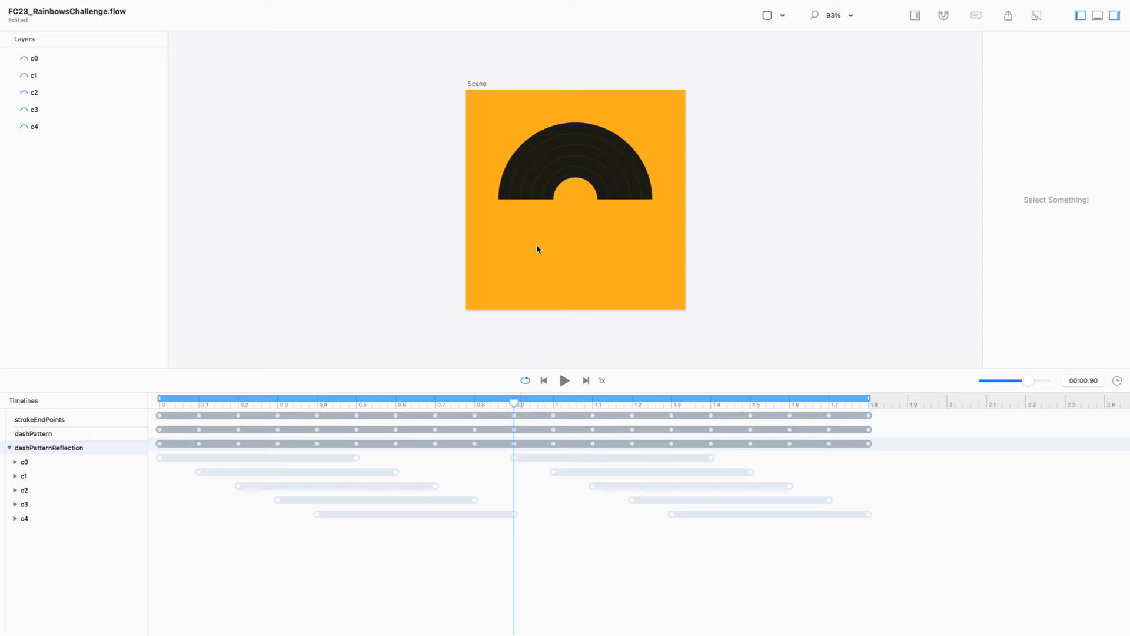
{"action": "left_click_drag", "start_coordinate": [514, 404], "coordinate": [380, 405]}
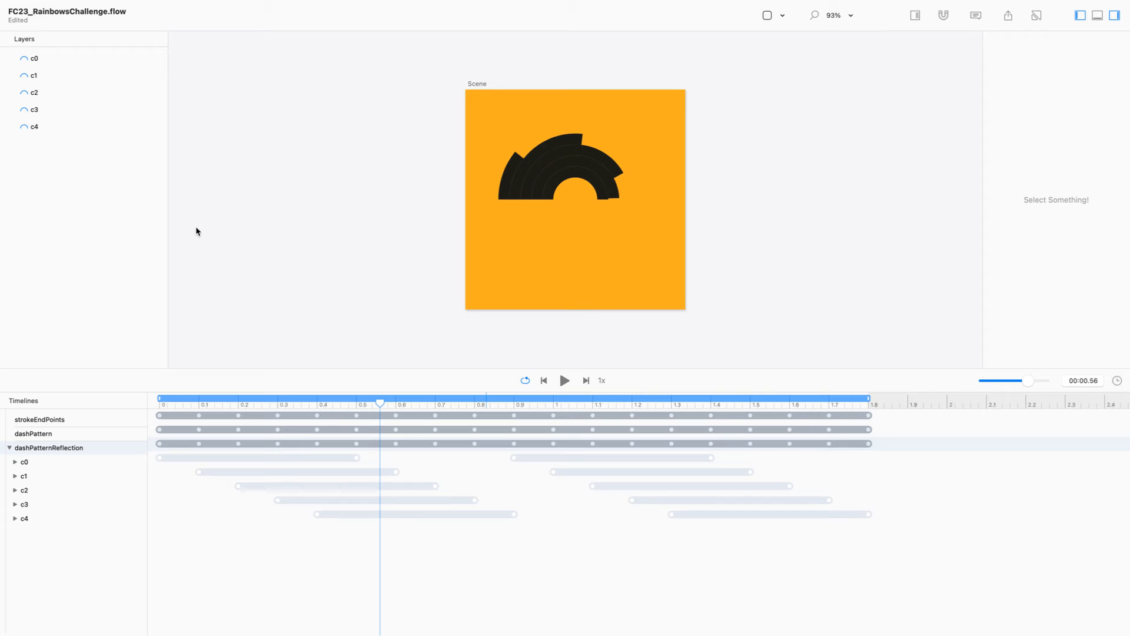
{"action": "left_click_drag", "start_coordinate": [93, 210], "coordinate": [2, 16]}
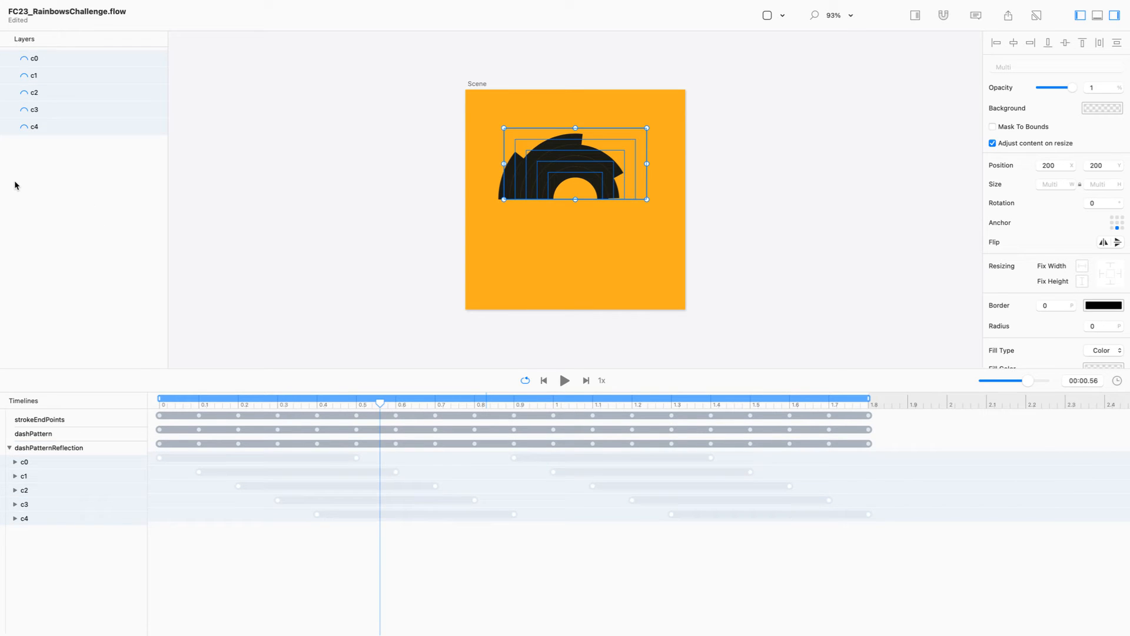
{"action": "key", "text": "super+g"}
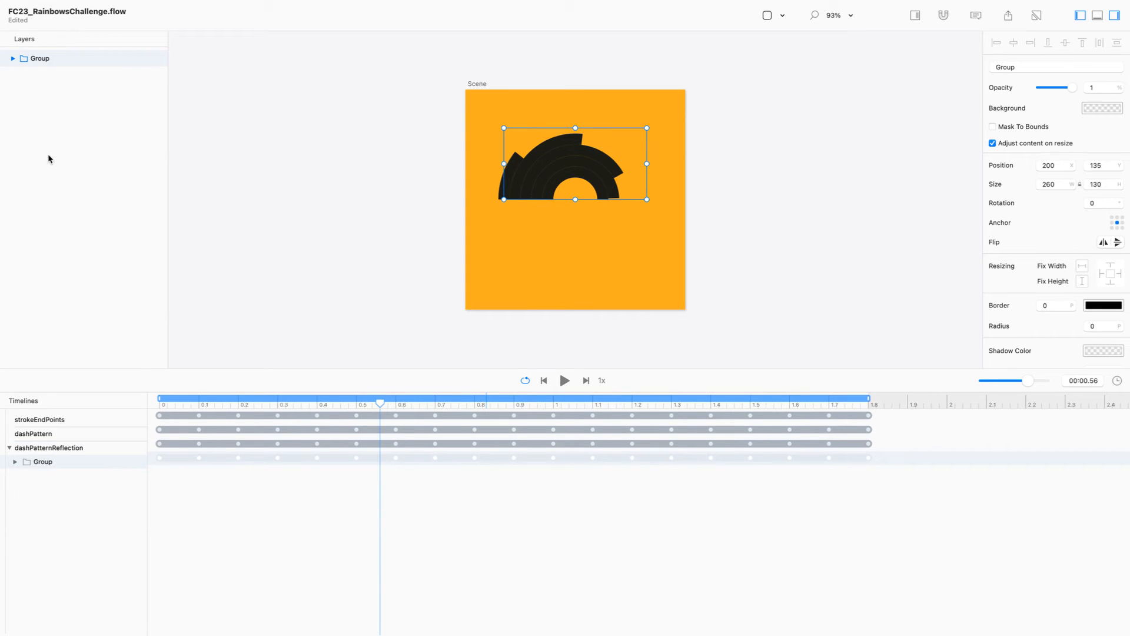
{"action": "right_click", "coordinate": [84, 61]}
{"action": "left_click", "coordinate": [86, 63]}
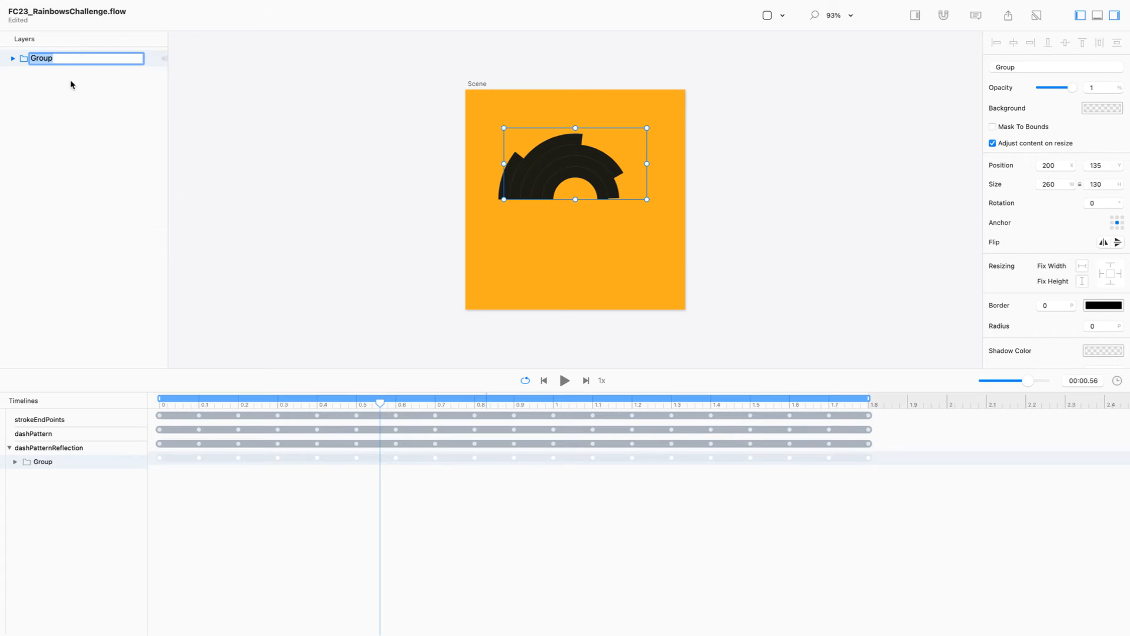
{"action": "left_click", "coordinate": [70, 84]}
Duplicate the arc group in place together with its keyvalues.
{"action": "right_click", "coordinate": [110, 54]}
{"action": "mouse_move", "coordinate": [147, 72]}
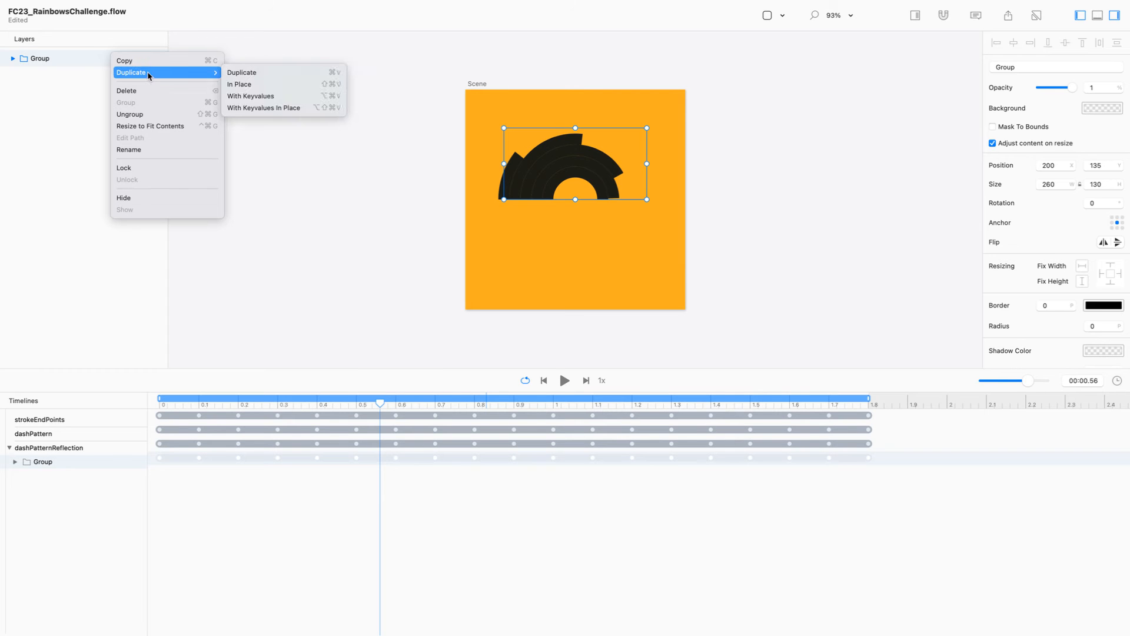
{"action": "left_click", "coordinate": [245, 109]}
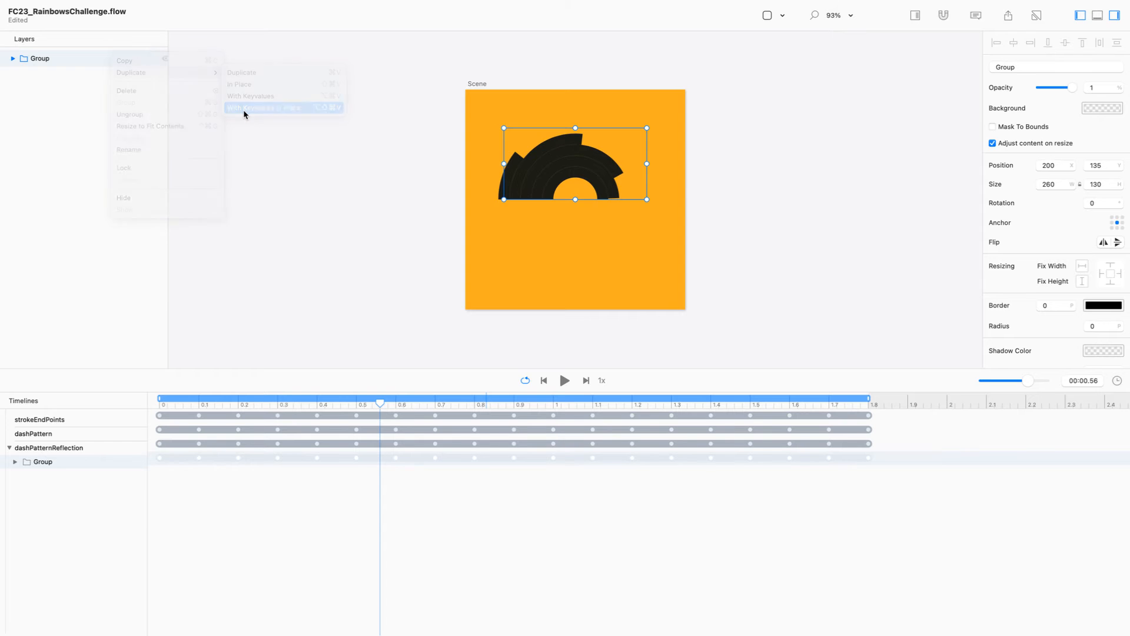
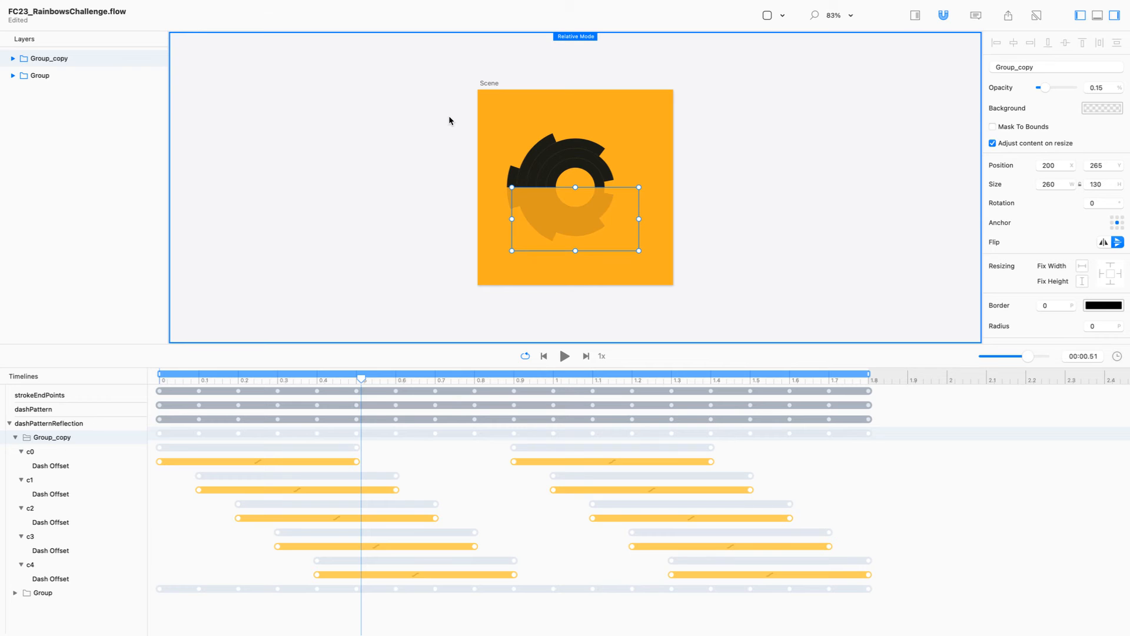
Undo the reflected group copy and the arc grouping, back to the separate layers c0 to c4.
{"action": "key", "text": "super+z"}
{"action": "key", "text": "super+z"}
{"action": "key", "text": "super+z"}
{"action": "key", "text": "super+z"}
{"action": "key", "text": "super+z"}
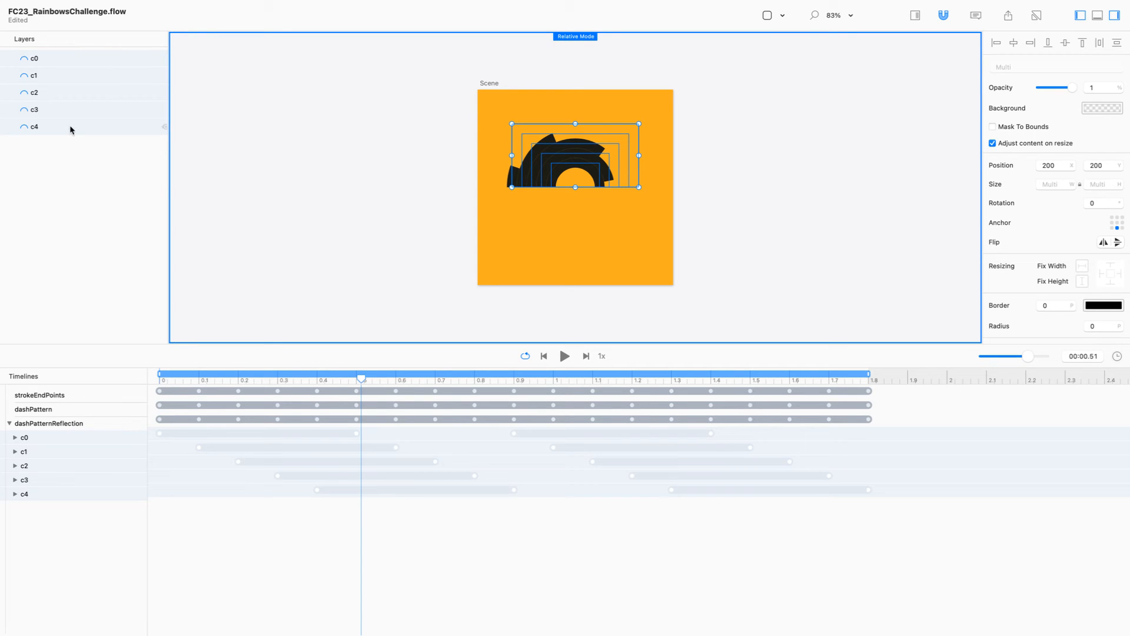
Duplicate the layers c0 to c4 in place together with their keyvalues, keeping Relative Mode on.
{"action": "right_click", "coordinate": [80, 82]}
{"action": "mouse_move", "coordinate": [117, 99]}
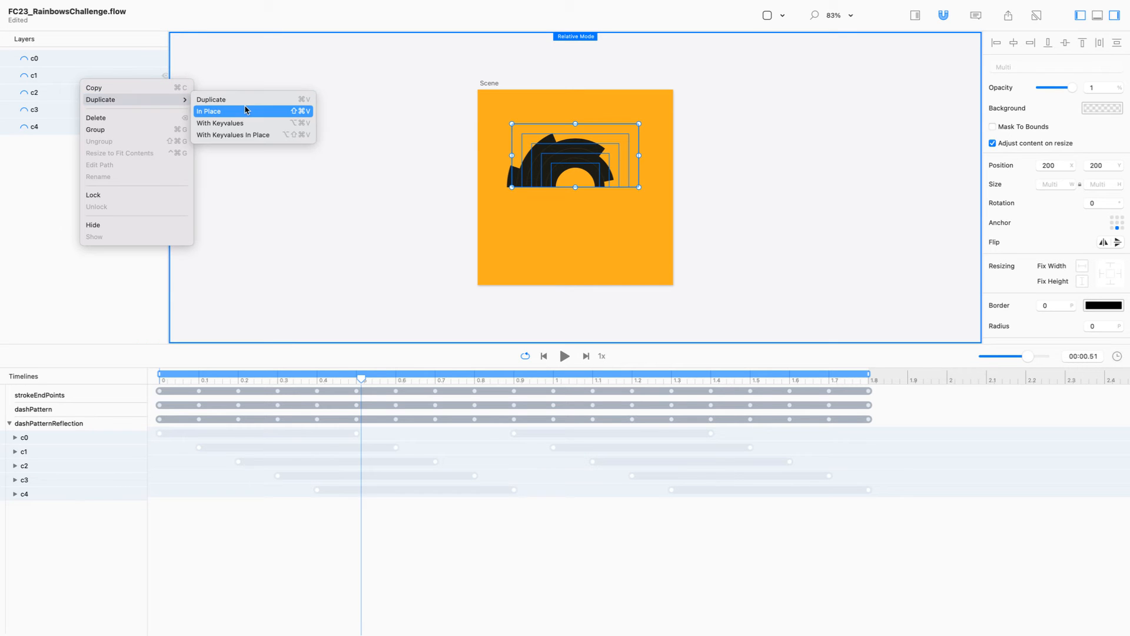
{"action": "left_click", "coordinate": [246, 134]}
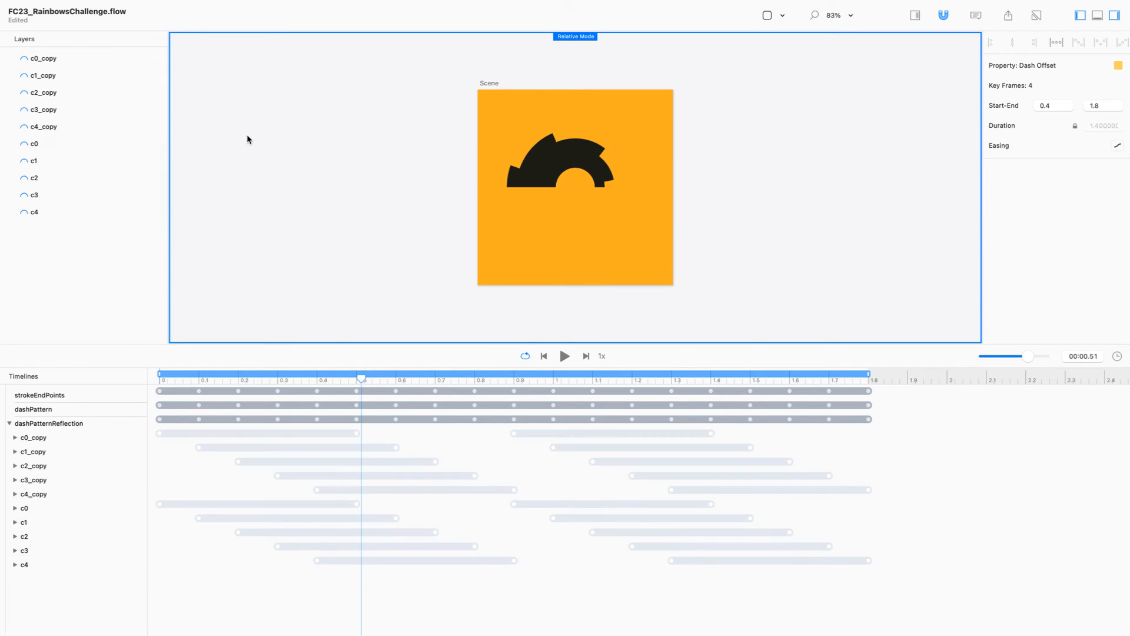
{"action": "key", "text": "r"}
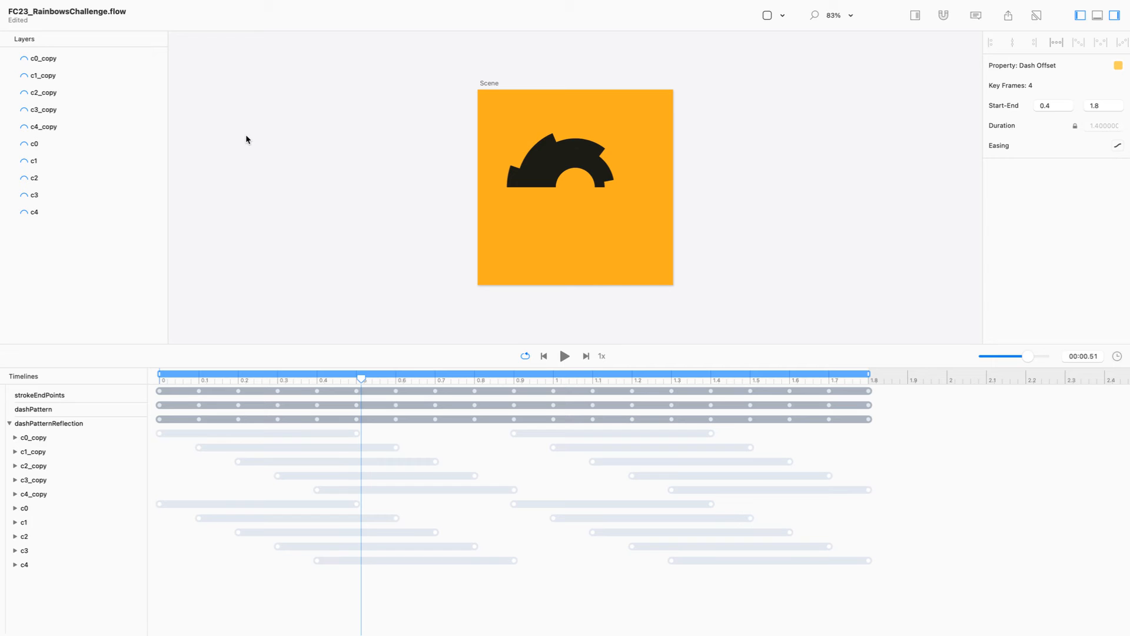
{"action": "key", "text": "r"}
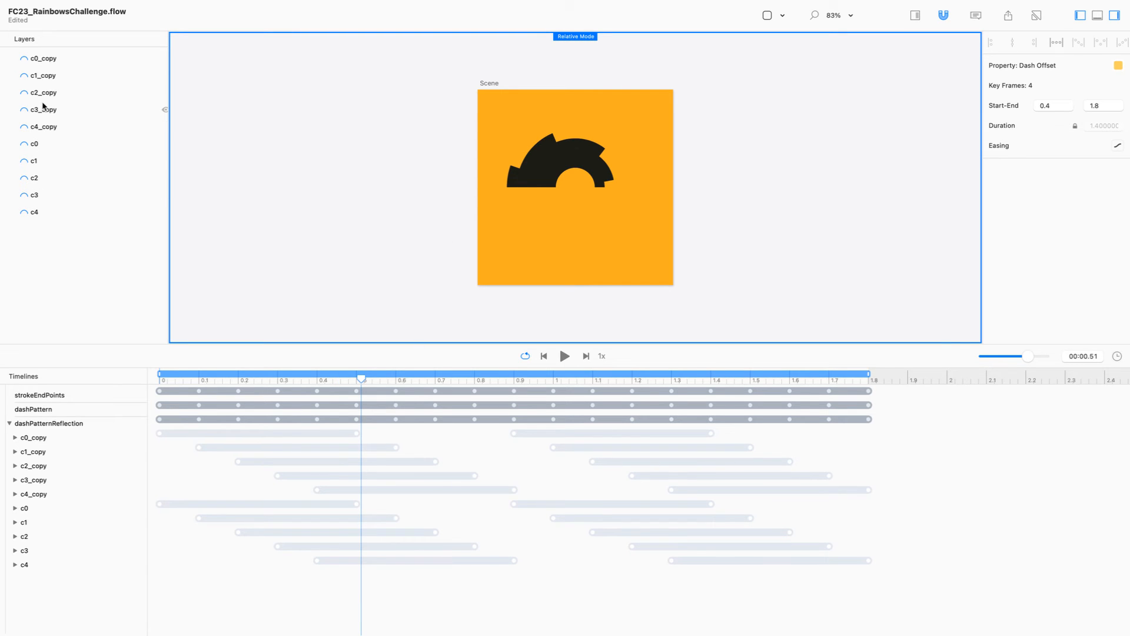
Group the copied layers c0_copy to c4_copy, and group the original layers c0 to c4 separately.
{"action": "left_click", "coordinate": [54, 126]}
{"action": "left_click", "coordinate": [52, 65], "text": "shift"}
{"action": "key", "text": "super+g"}
{"action": "left_click", "coordinate": [45, 79]}
{"action": "left_click", "coordinate": [59, 151], "text": "shift"}
{"action": "key", "text": "super+g"}
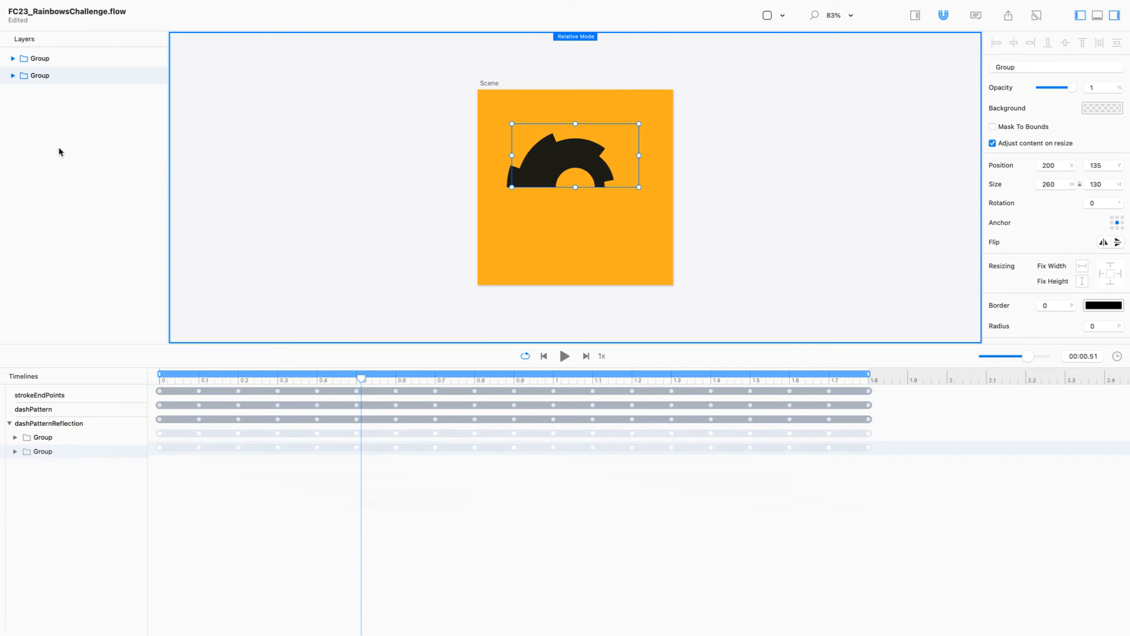
Turn the group of copied arcs into a reflection, flipped vertically at position 200, 265 with opacity 0.25.
{"action": "left_click", "coordinate": [65, 58]}
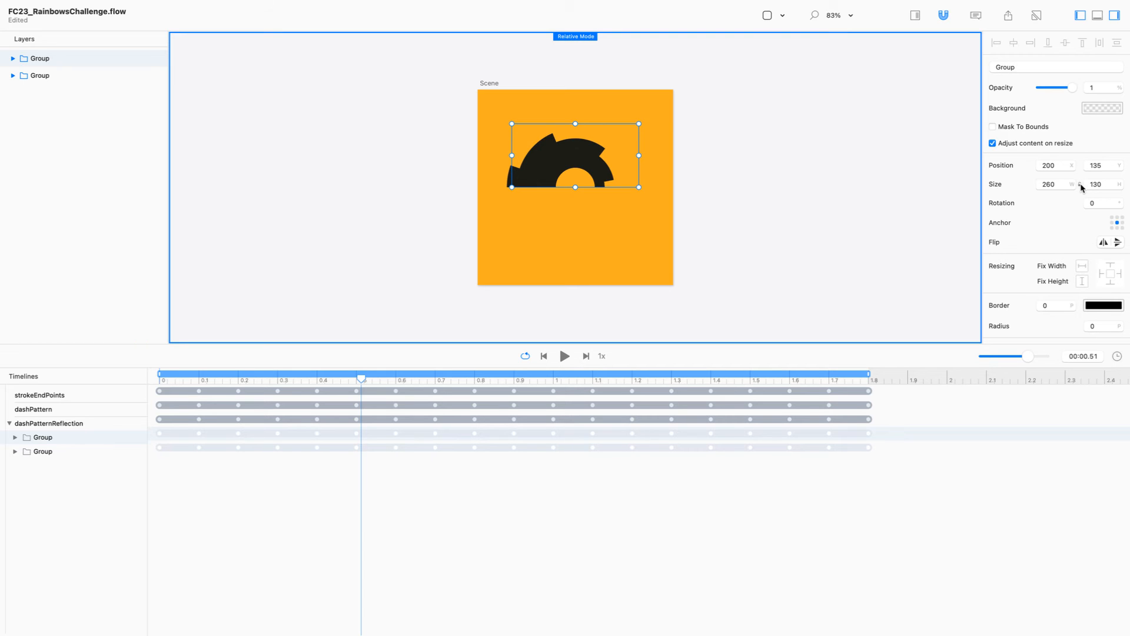
{"action": "left_click", "coordinate": [1118, 242]}
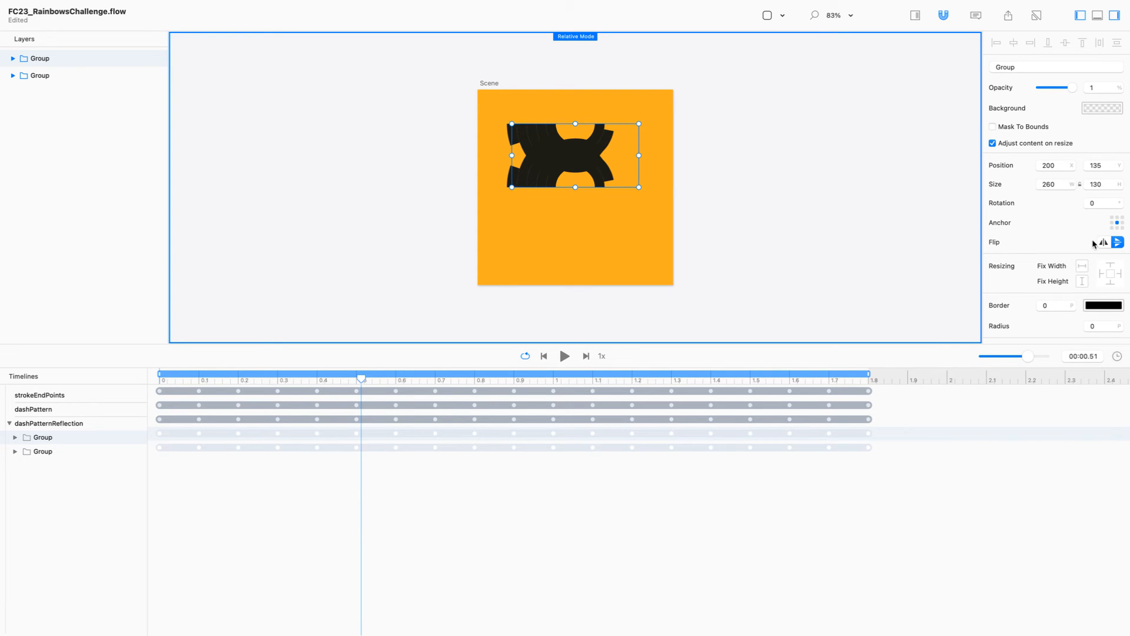
{"action": "left_click_drag", "start_coordinate": [578, 162], "coordinate": [579, 226]}
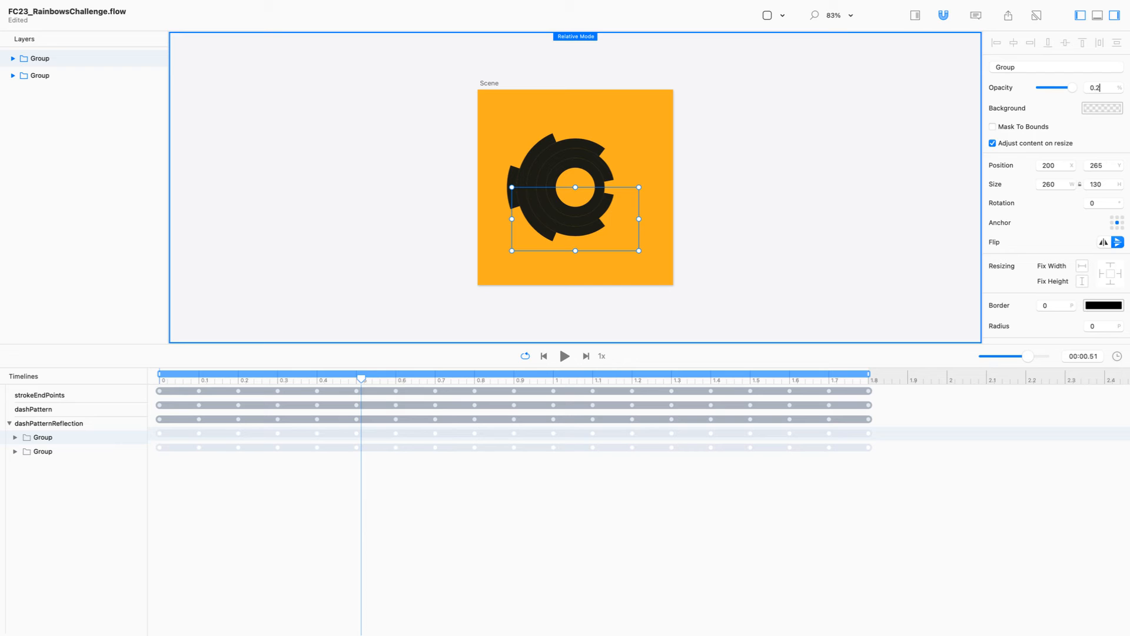
{"action": "key", "text": "Return"}
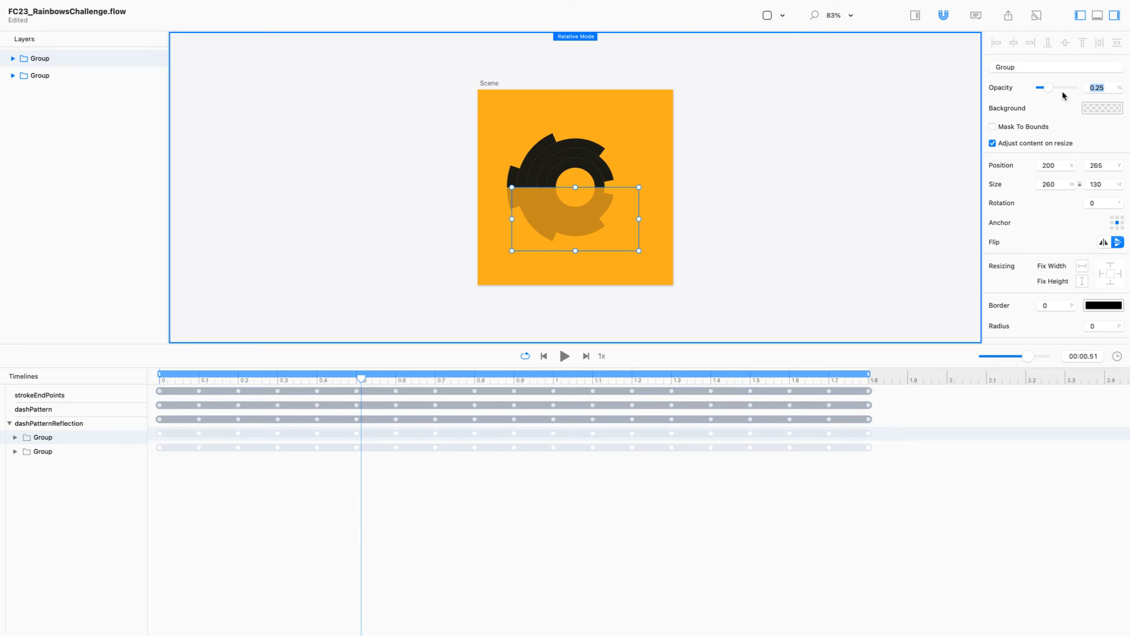
{"action": "left_click", "coordinate": [850, 195]}
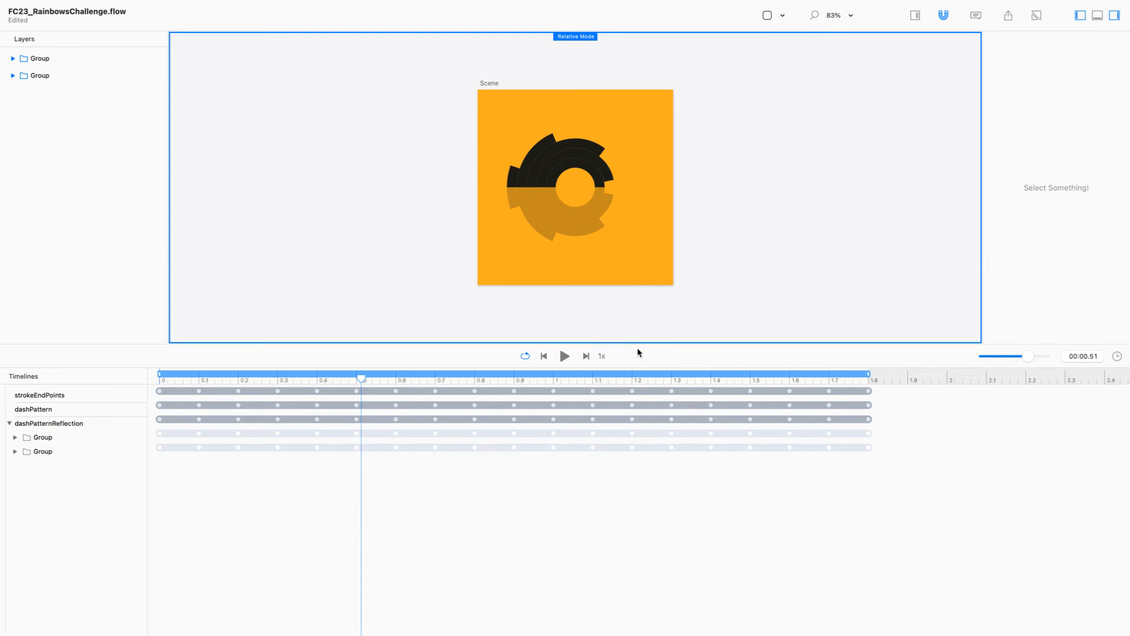
Enlarge the scene area and play the dashPatternReflection animation.
{"action": "left_click_drag", "start_coordinate": [637, 345], "coordinate": [638, 531]}
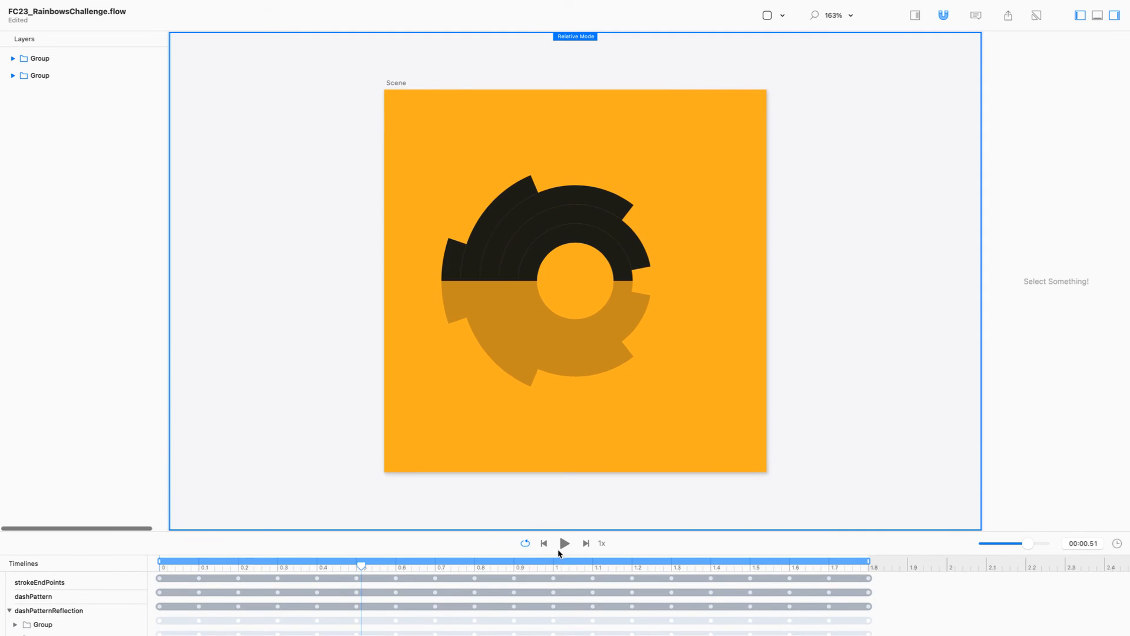
{"action": "left_click", "coordinate": [561, 545]}
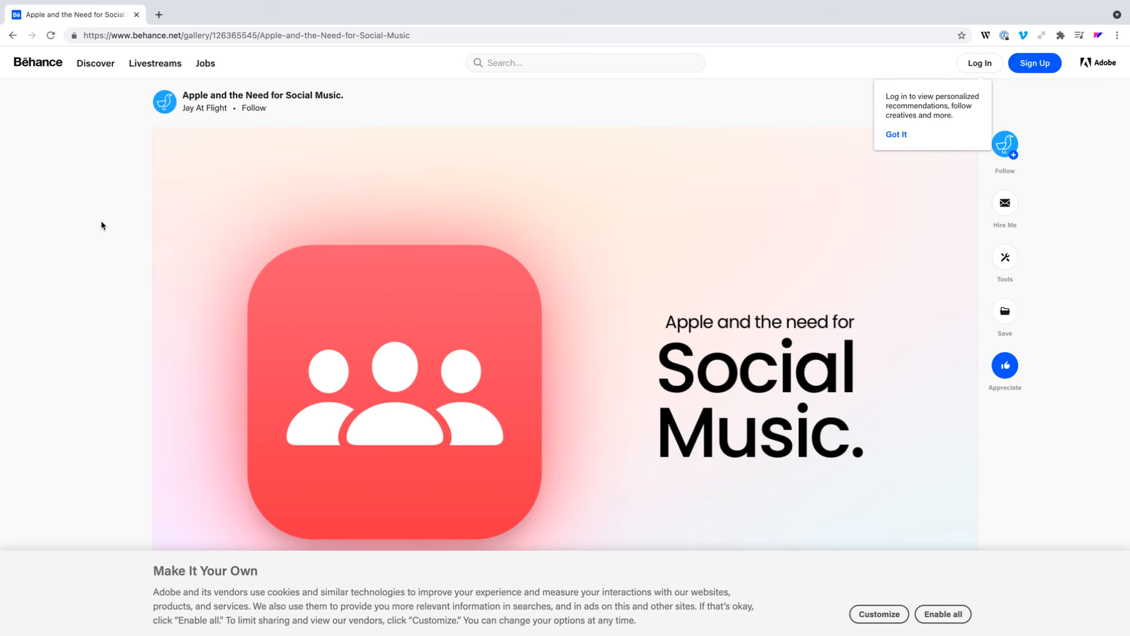
On the Behance project page in Chrome, decline the optional cookies and dismiss the saved-settings notice and the log-in hint.
{"action": "mouse_move", "coordinate": [795, 355]}
{"action": "left_click", "coordinate": [883, 615]}
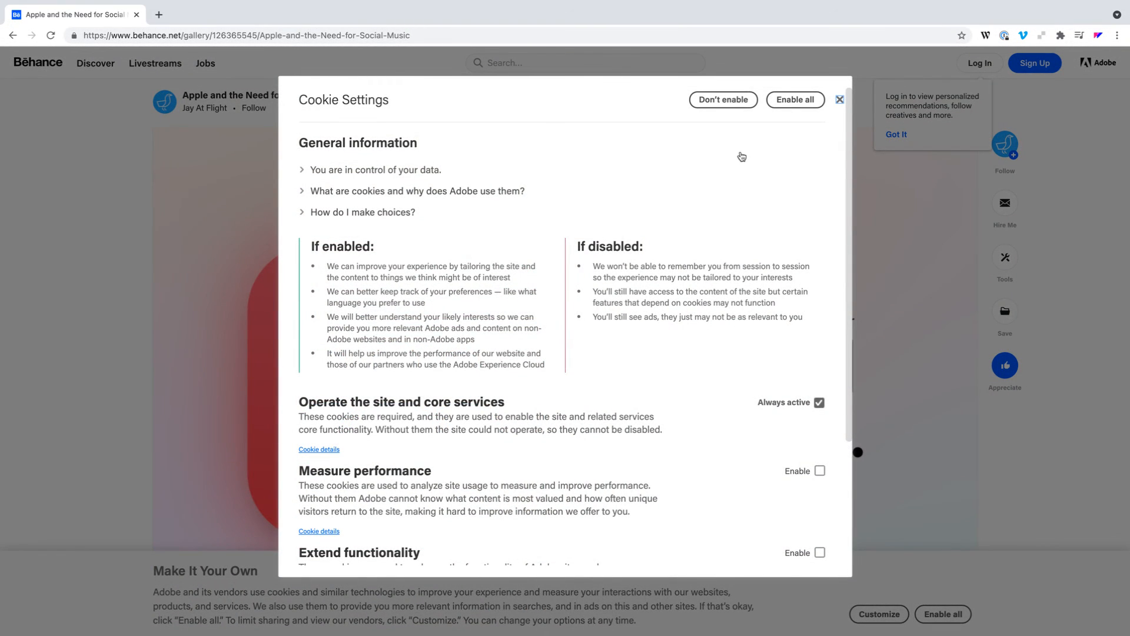
{"action": "left_click", "coordinate": [720, 100]}
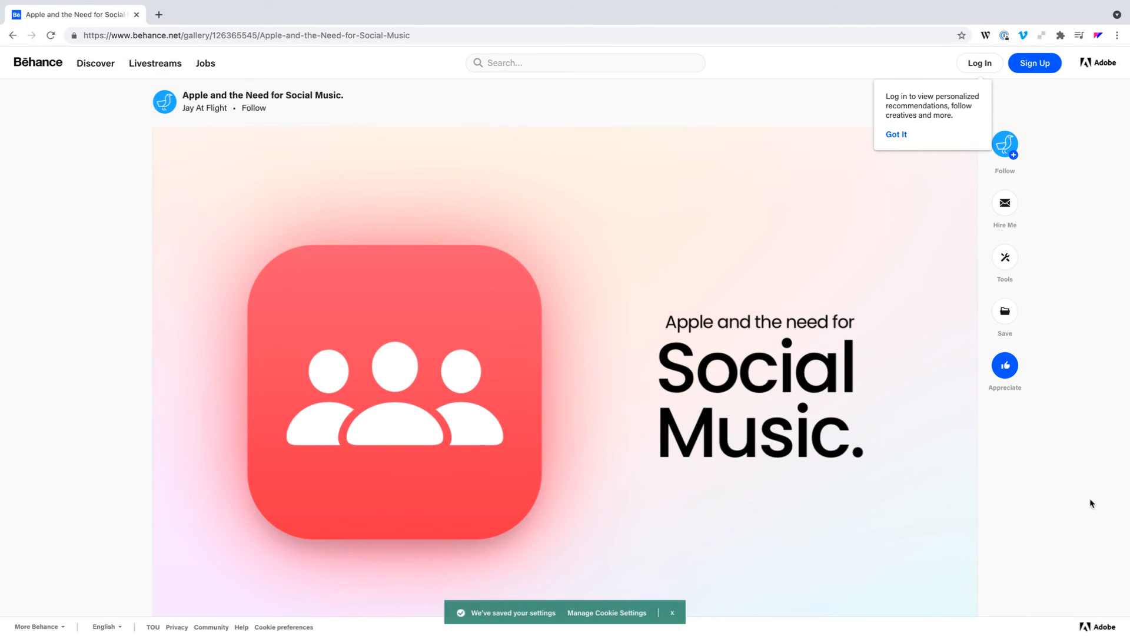
{"action": "left_click", "coordinate": [673, 614]}
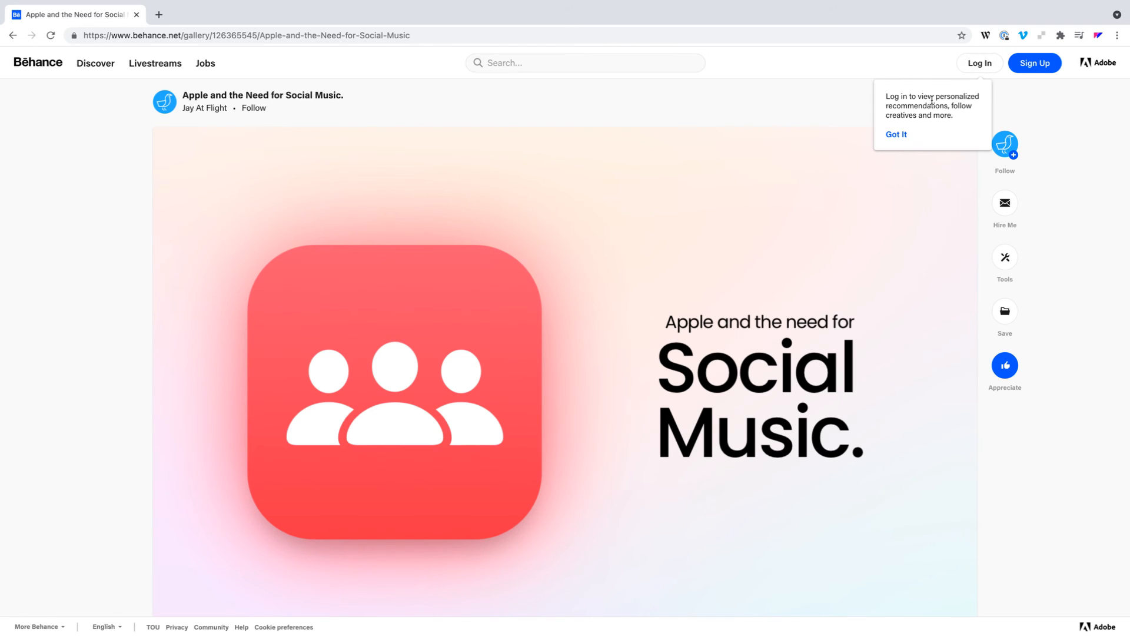
{"action": "left_click", "coordinate": [894, 136]}
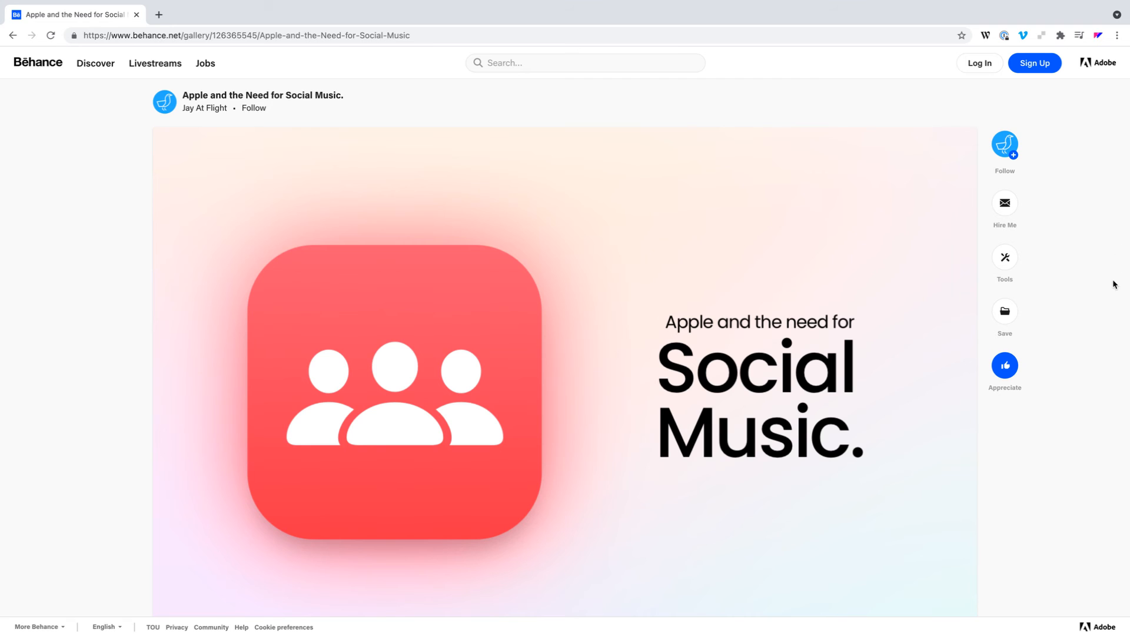
Examine the Social Music project page from its cover through the SharePlay section.
{"action": "scroll", "coordinate": [1113, 296], "scroll_direction": "down", "scroll_amount": 5}
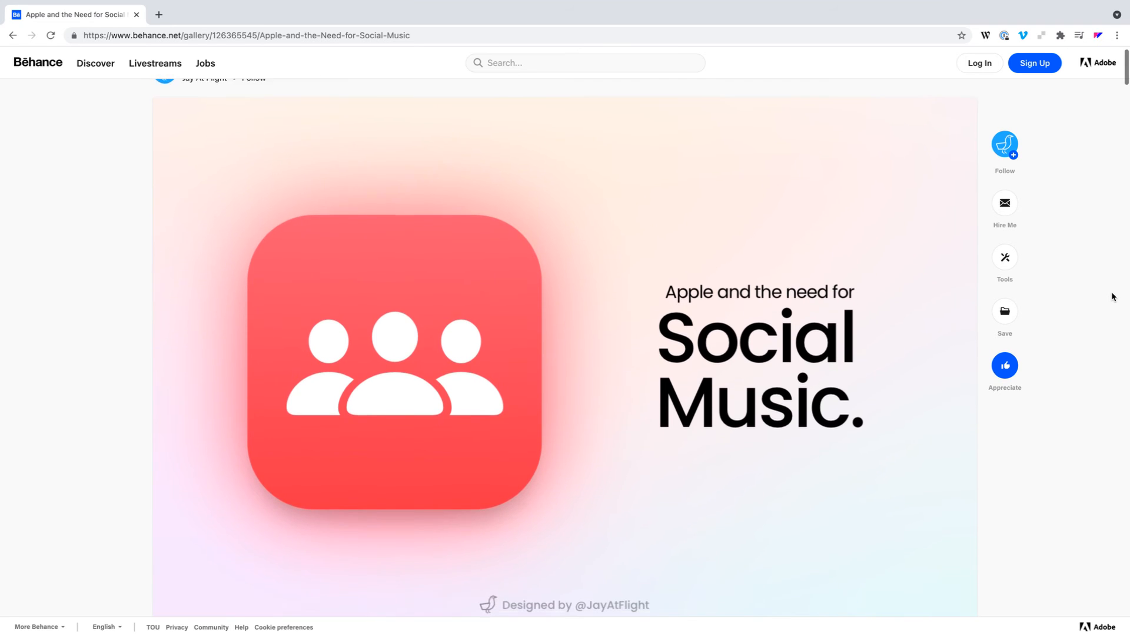
{"action": "scroll", "coordinate": [1112, 296], "scroll_direction": "up", "scroll_amount": 6}
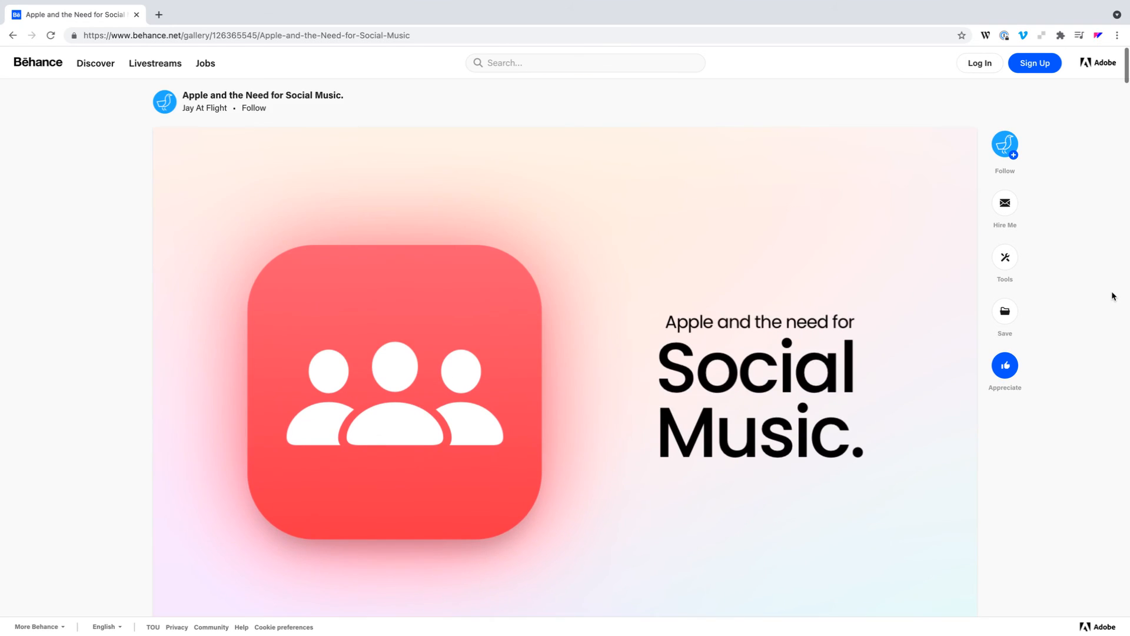
{"action": "scroll", "coordinate": [1113, 296], "scroll_direction": "down", "scroll_amount": 9}
{"action": "scroll", "coordinate": [1113, 297], "scroll_direction": "down", "scroll_amount": 1}
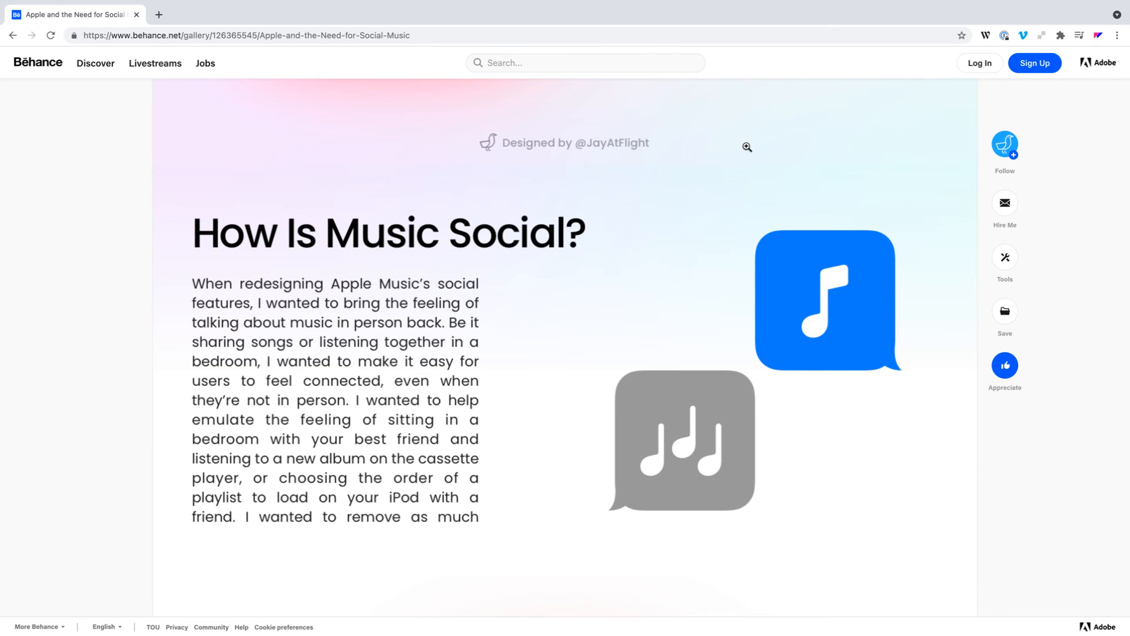
{"action": "scroll", "coordinate": [1045, 409], "scroll_direction": "down", "scroll_amount": 2}
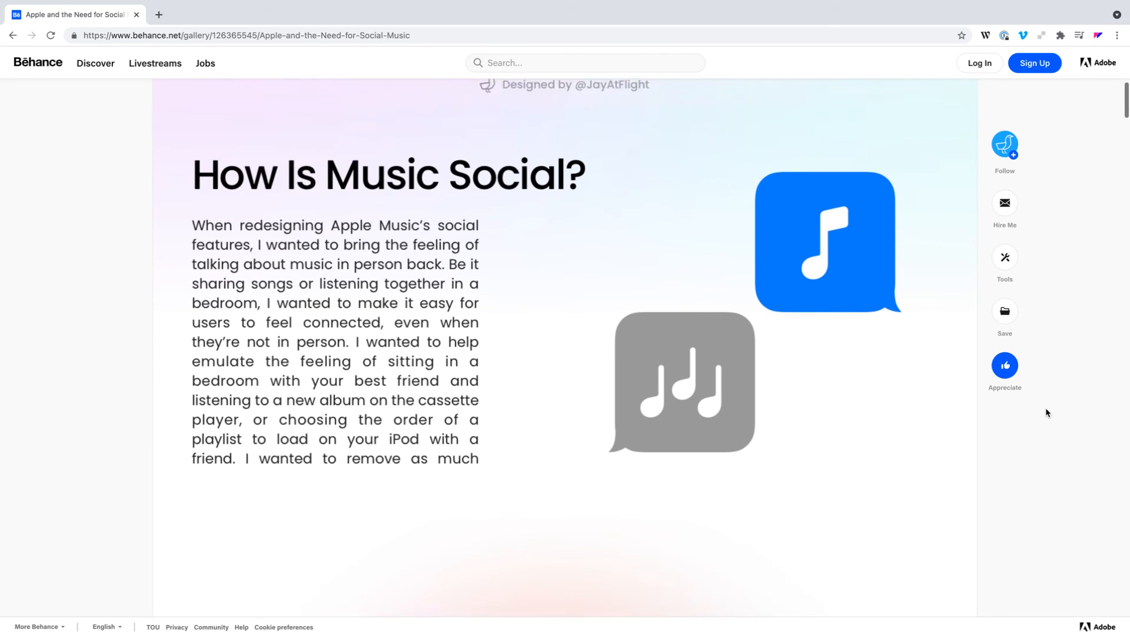
{"action": "scroll", "coordinate": [1046, 412], "scroll_direction": "down", "scroll_amount": 9}
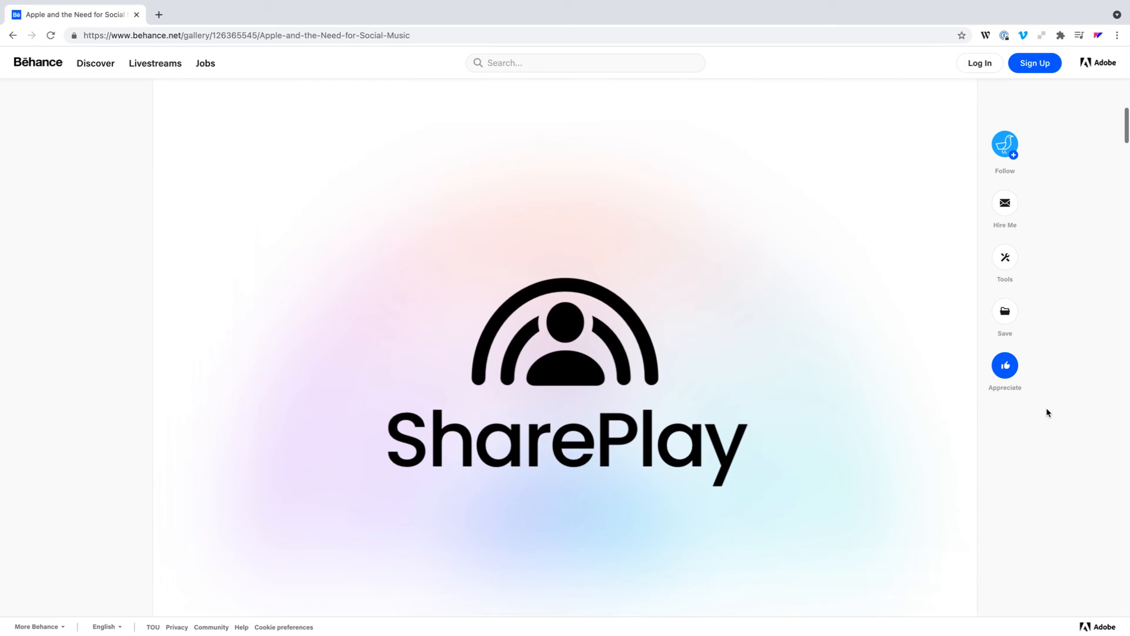
{"action": "scroll", "coordinate": [1047, 412], "scroll_direction": "down", "scroll_amount": 7}
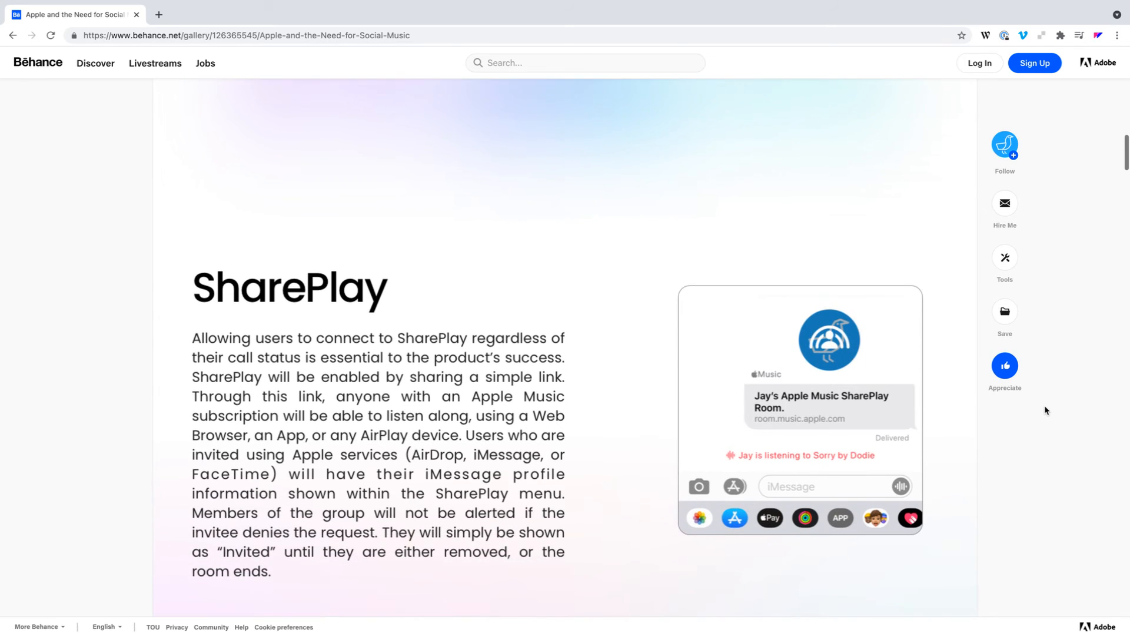
{"action": "scroll", "coordinate": [1047, 413], "scroll_direction": "down", "scroll_amount": 8}
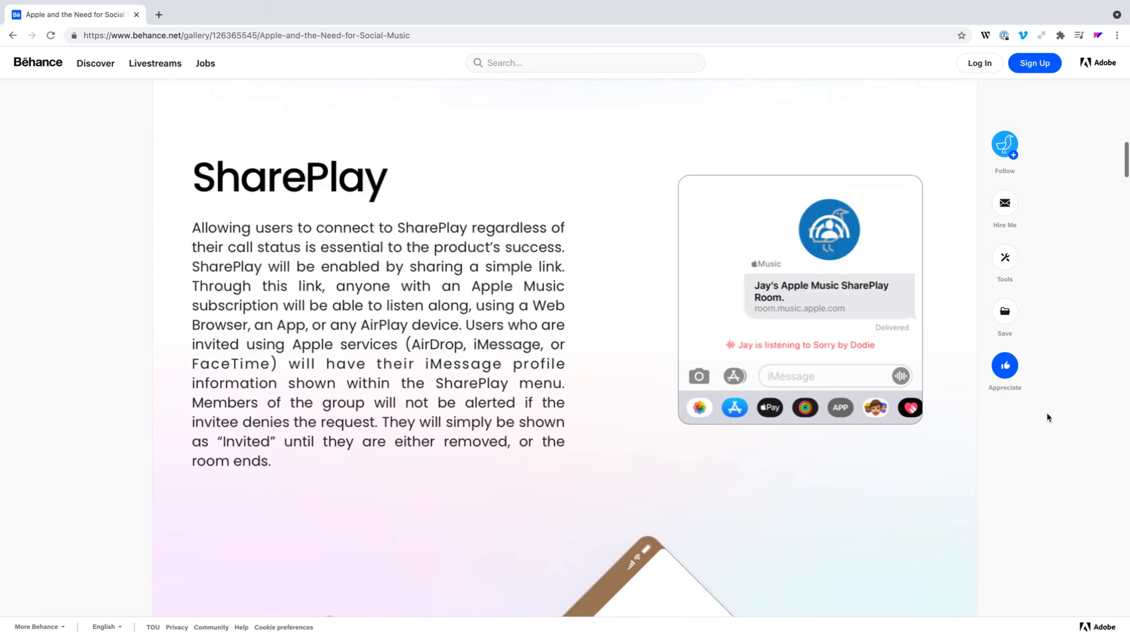
{"action": "scroll", "coordinate": [1046, 417], "scroll_direction": "down", "scroll_amount": 8}
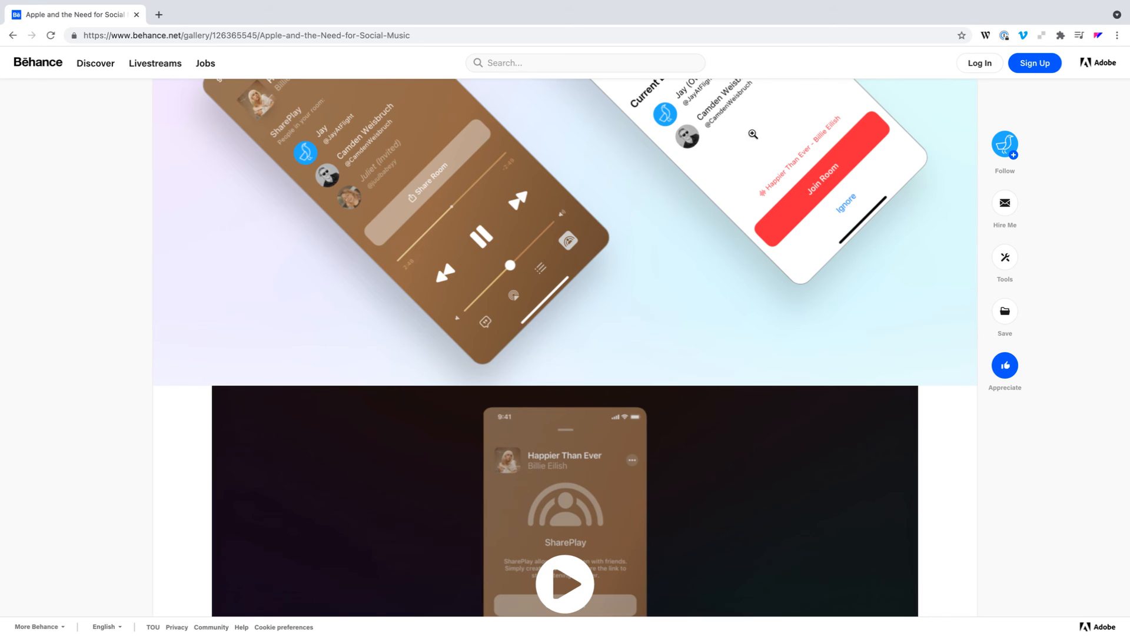
Play the SharePlay demo video and replay it.
{"action": "scroll", "coordinate": [1094, 317], "scroll_direction": "down", "scroll_amount": 4}
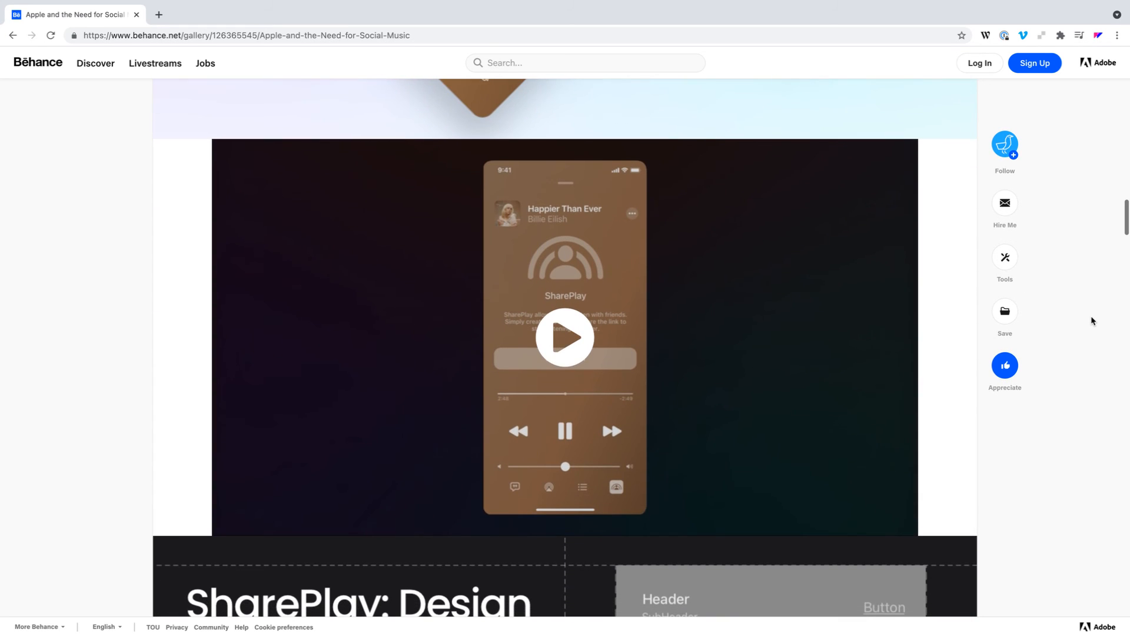
{"action": "left_click", "coordinate": [565, 348]}
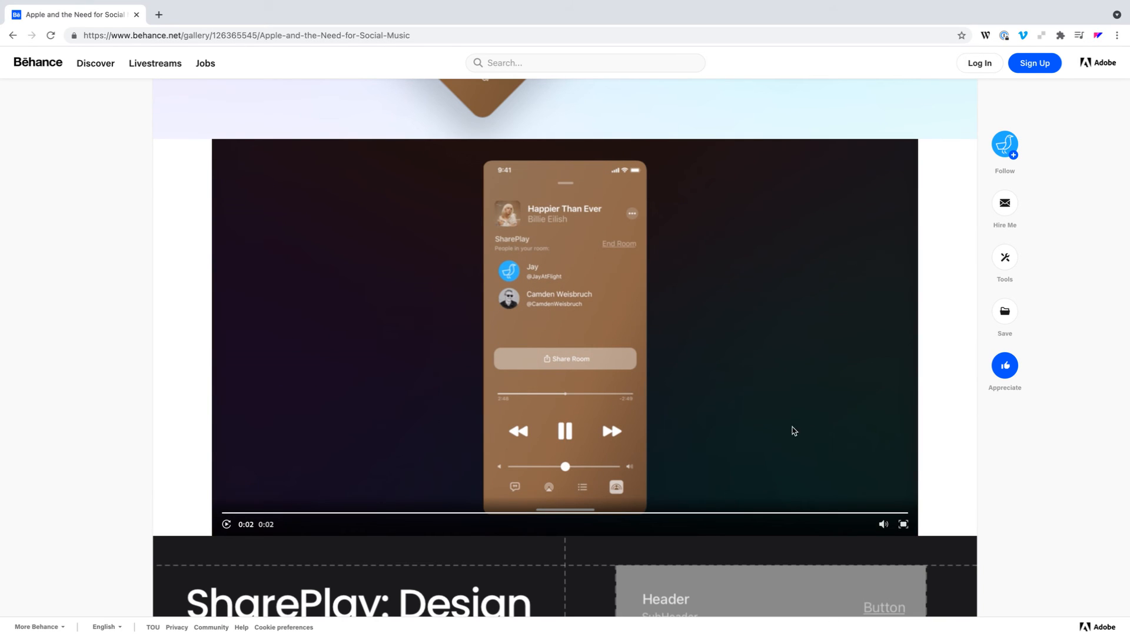
{"action": "left_click", "coordinate": [226, 526]}
Play the demo video in the Shared Playlists section.
{"action": "scroll", "coordinate": [688, 373], "scroll_direction": "down", "scroll_amount": 20}
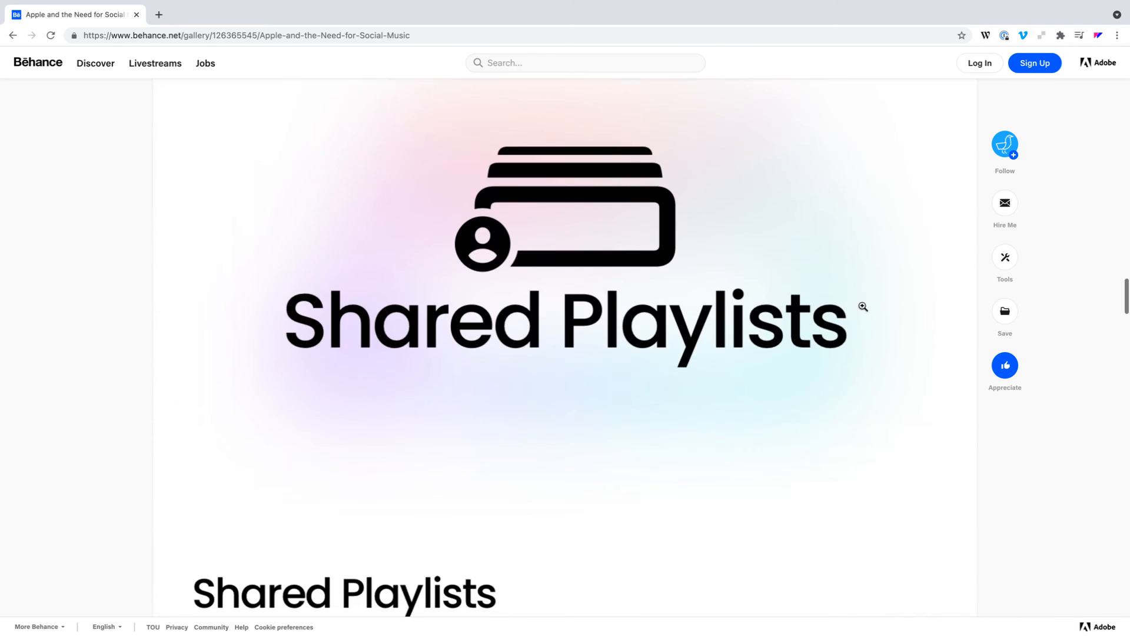
{"action": "scroll", "coordinate": [862, 308], "scroll_direction": "down", "scroll_amount": 14}
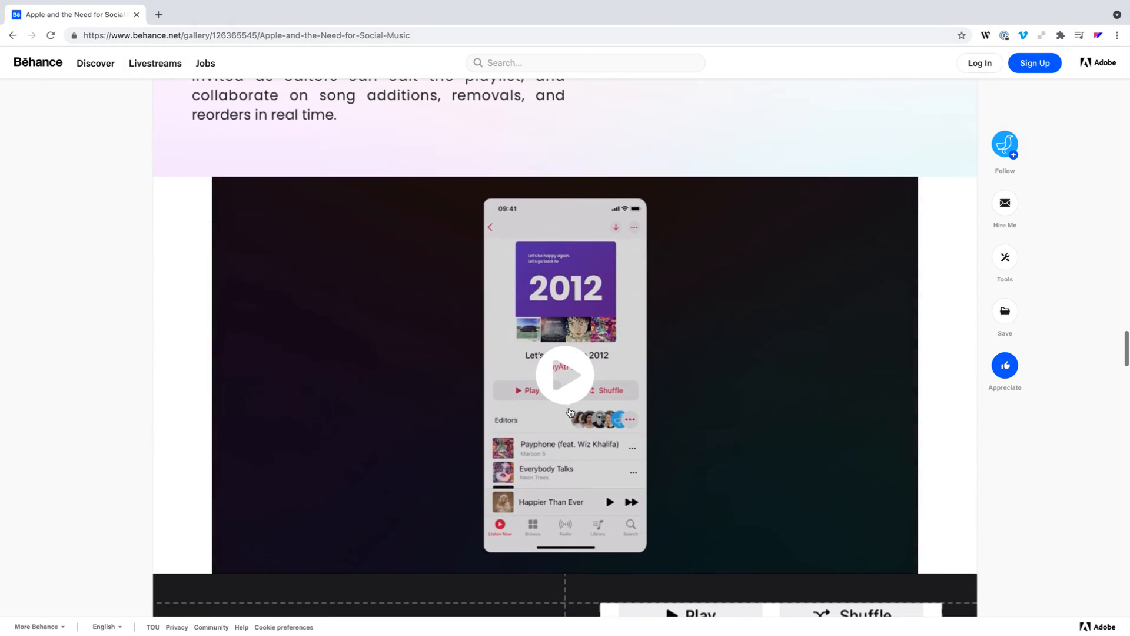
{"action": "left_click", "coordinate": [560, 382]}
Look through the Party Mode section and play its queue demo video above the Conclusion.
{"action": "scroll", "coordinate": [792, 424], "scroll_direction": "down", "scroll_amount": 10}
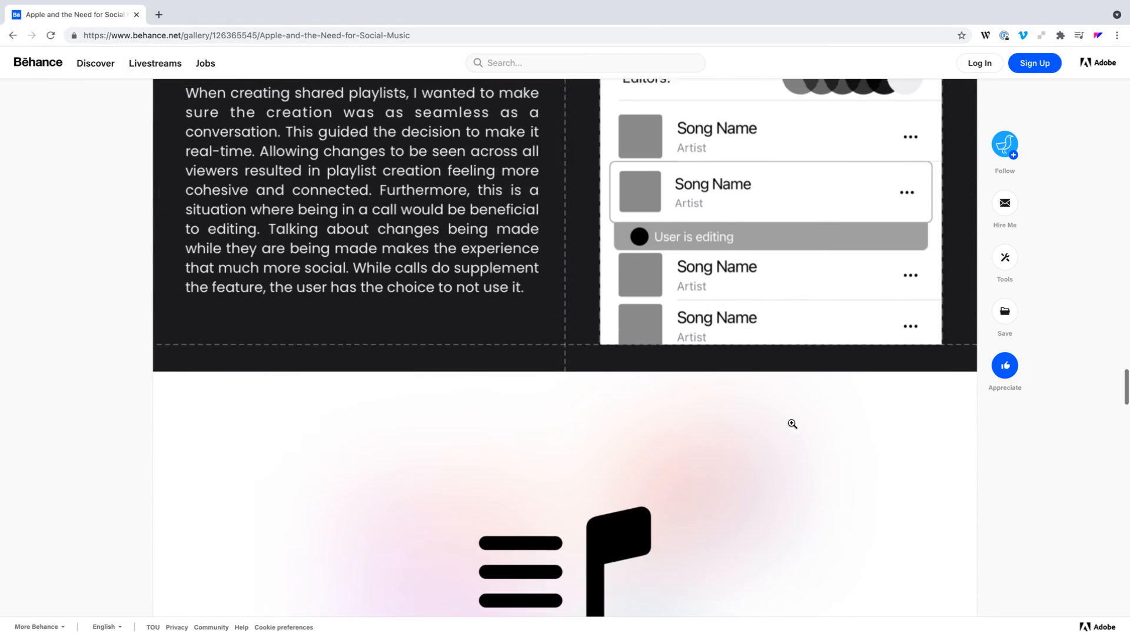
{"action": "scroll", "coordinate": [789, 424], "scroll_direction": "down", "scroll_amount": 15}
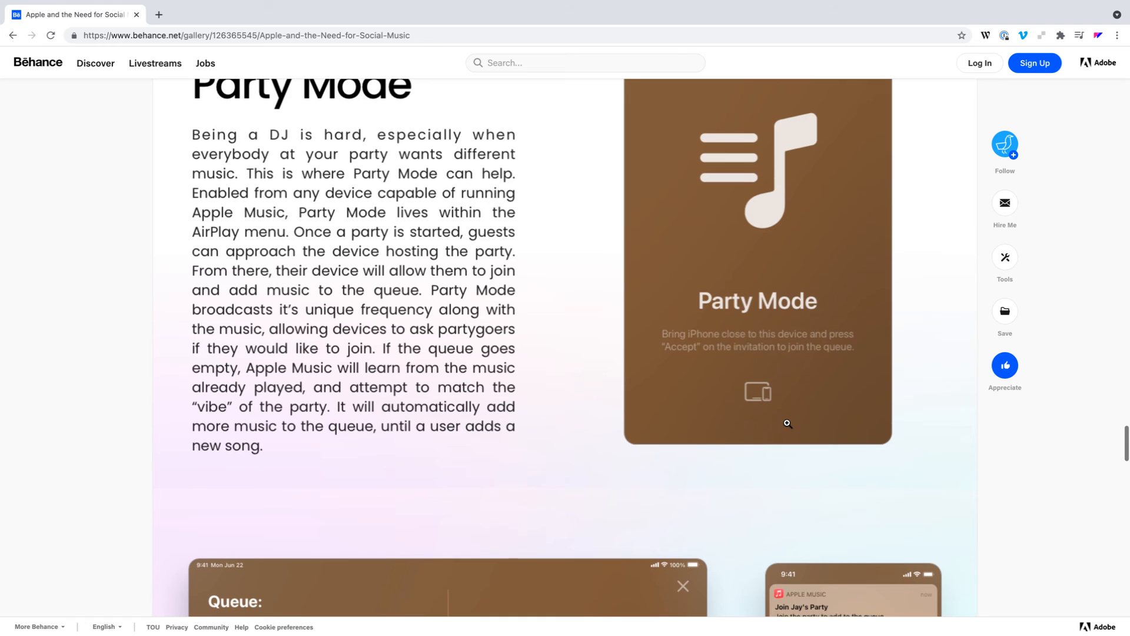
{"action": "scroll", "coordinate": [788, 424], "scroll_direction": "down", "scroll_amount": 20}
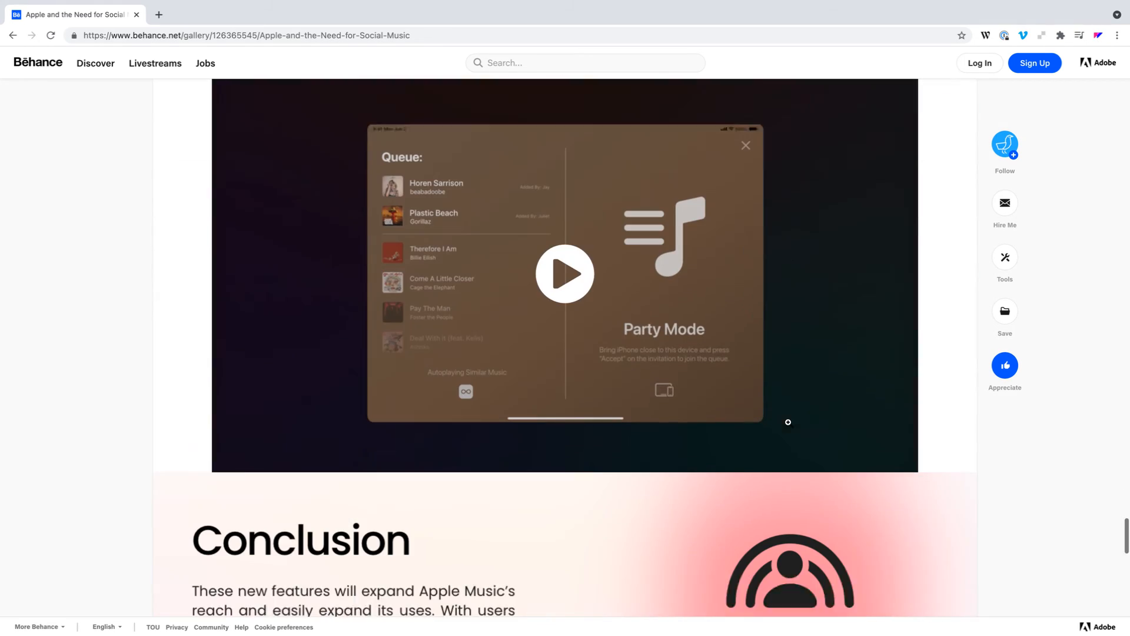
{"action": "scroll", "coordinate": [788, 422], "scroll_direction": "down", "scroll_amount": 1}
{"action": "left_click", "coordinate": [619, 301]}
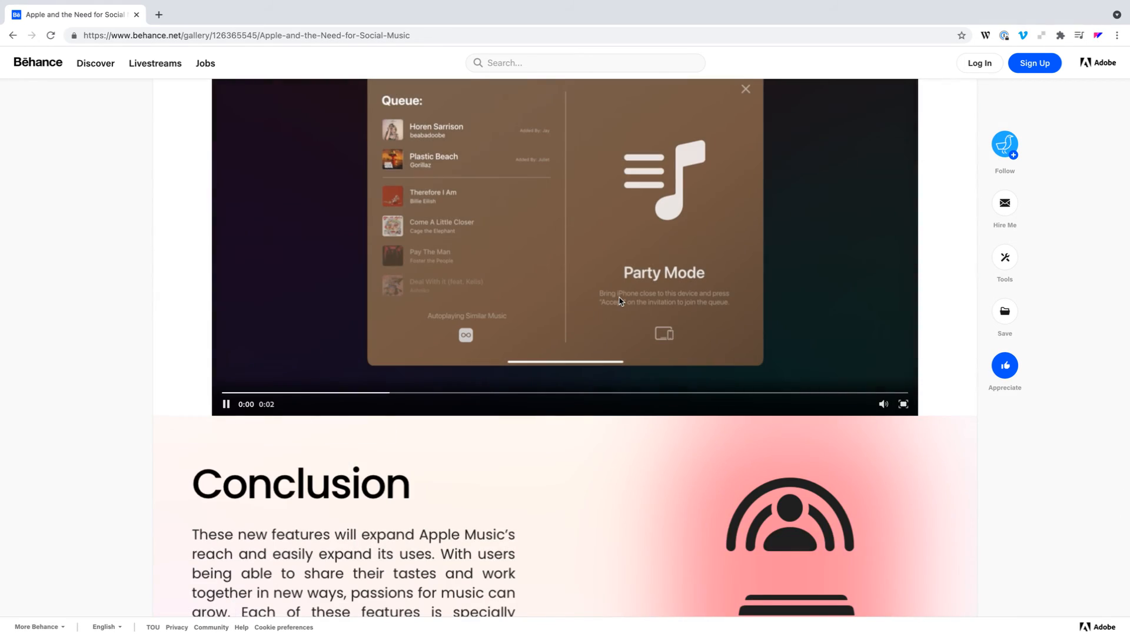
{"action": "scroll", "coordinate": [615, 330], "scroll_direction": "up", "scroll_amount": 1}
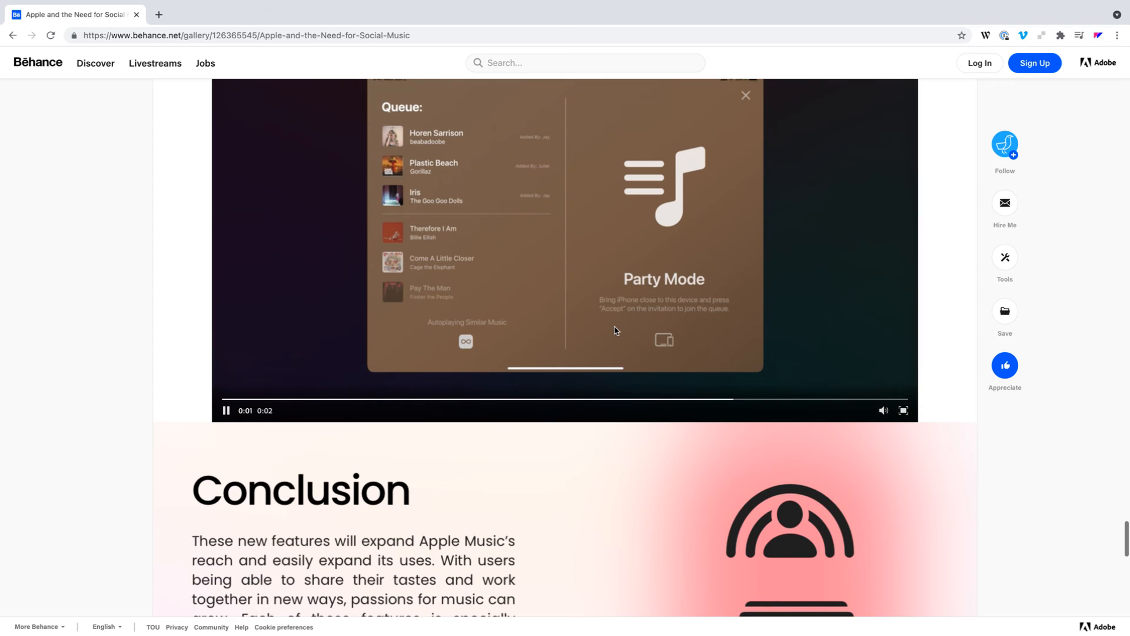
Switch to Finder and open the desktop recording CleanShot 2021-09-13 at 10.45.49.mp4.
{"action": "scroll", "coordinate": [615, 330], "scroll_direction": "up", "scroll_amount": 1}
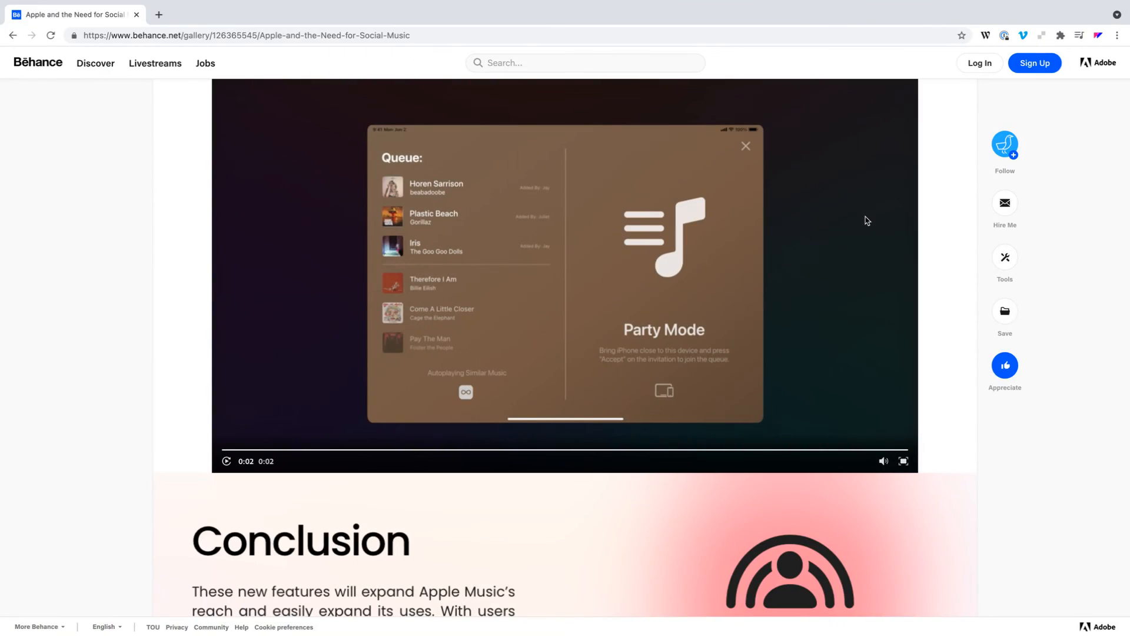
{"action": "key", "text": "super+Tab"}
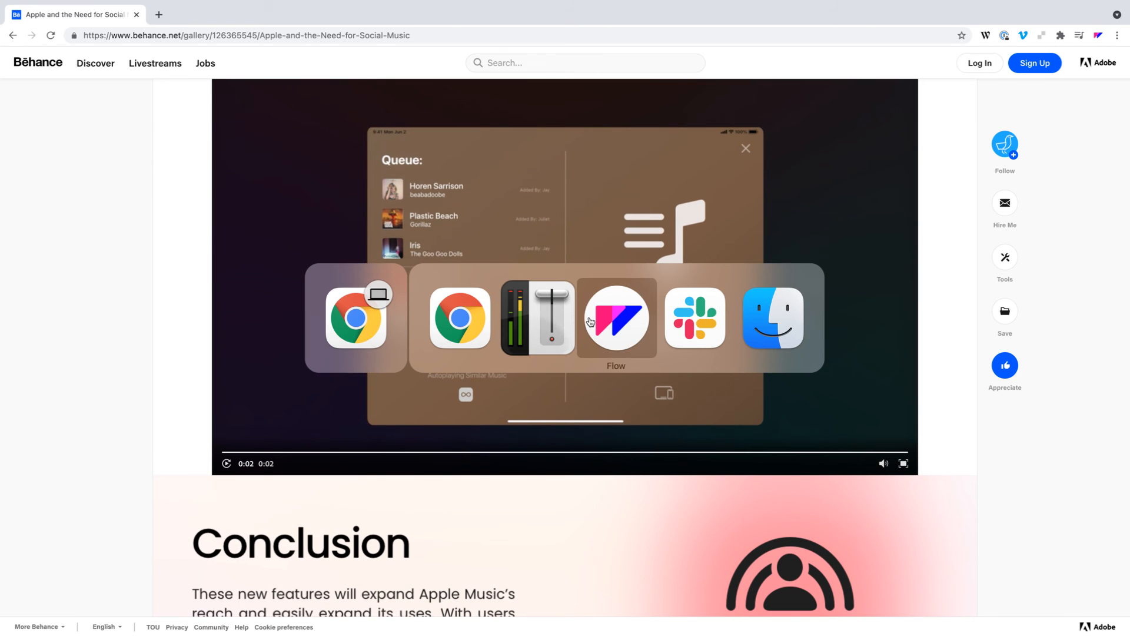
{"action": "left_click", "coordinate": [750, 316]}
{"action": "left_click", "coordinate": [853, 174]}
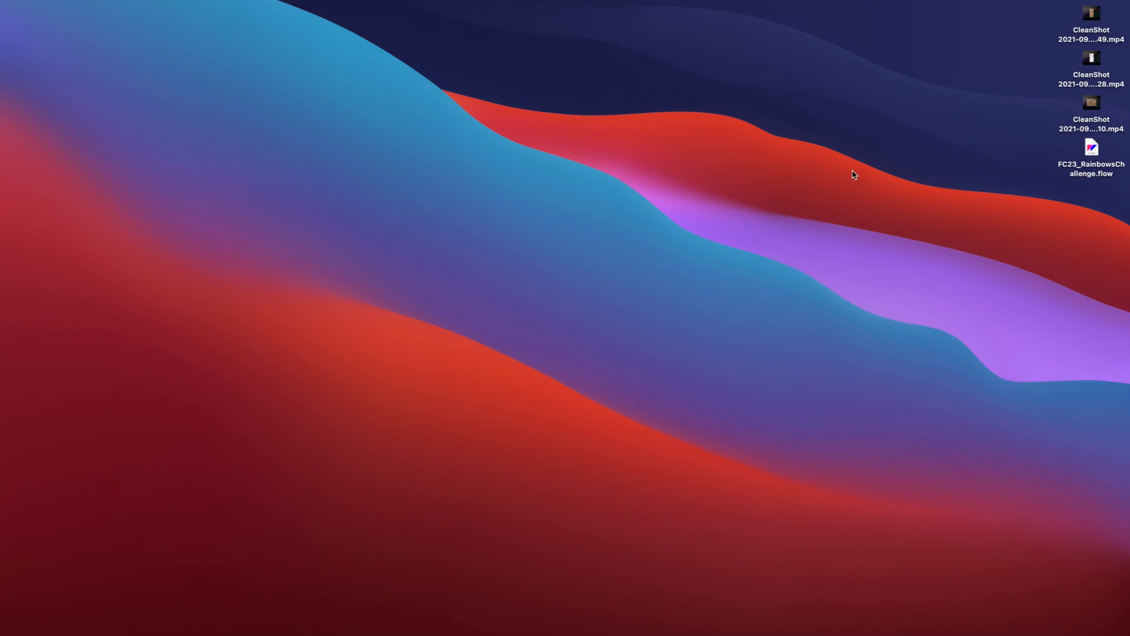
{"action": "left_click", "coordinate": [1095, 40]}
{"action": "double_click", "coordinate": [1092, 40]}
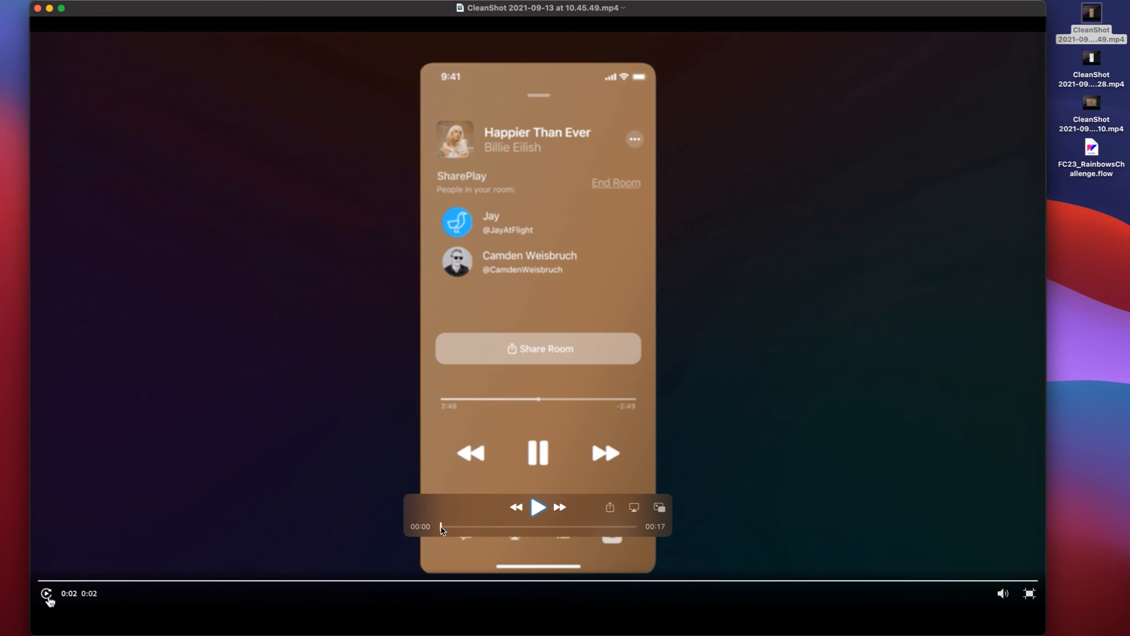
Scrub through the SharePlay recording, watch its transition between the Create Room and Share Room screens, and close the video.
{"action": "mouse_move", "coordinate": [453, 525]}
{"action": "left_mouse_down"}
{"action": "mouse_move", "coordinate": [478, 525]}
{"action": "mouse_move", "coordinate": [449, 525]}
{"action": "left_mouse_up"}
{"action": "left_click", "coordinate": [47, 593]}
{"action": "left_click_drag", "start_coordinate": [492, 524], "coordinate": [531, 526]}
{"action": "left_click", "coordinate": [46, 594]}
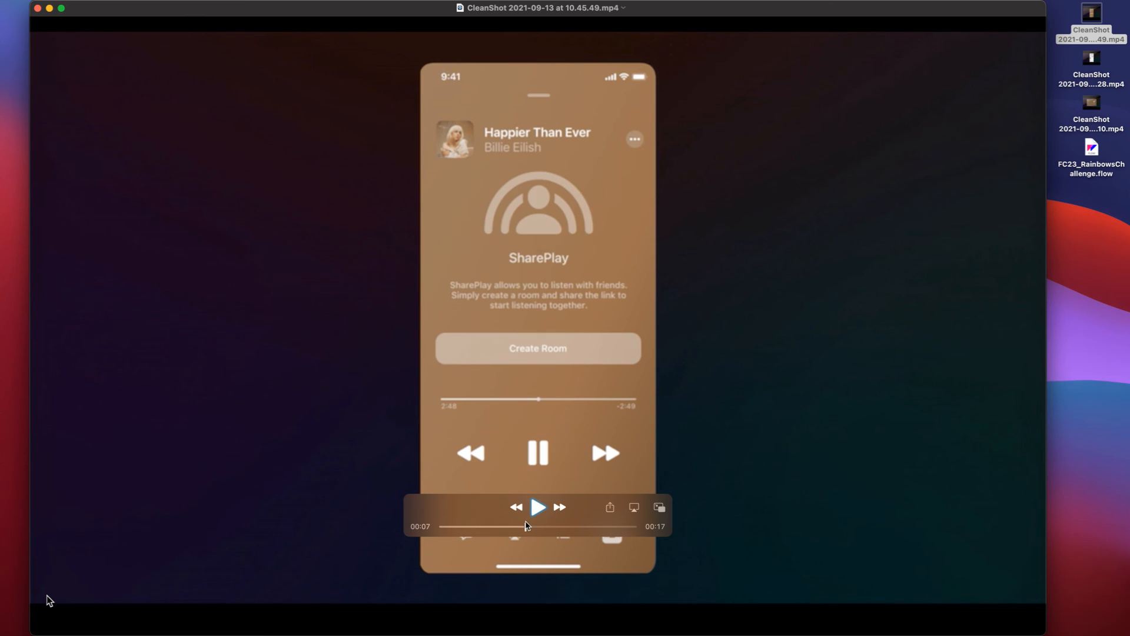
{"action": "left_click", "coordinate": [47, 596]}
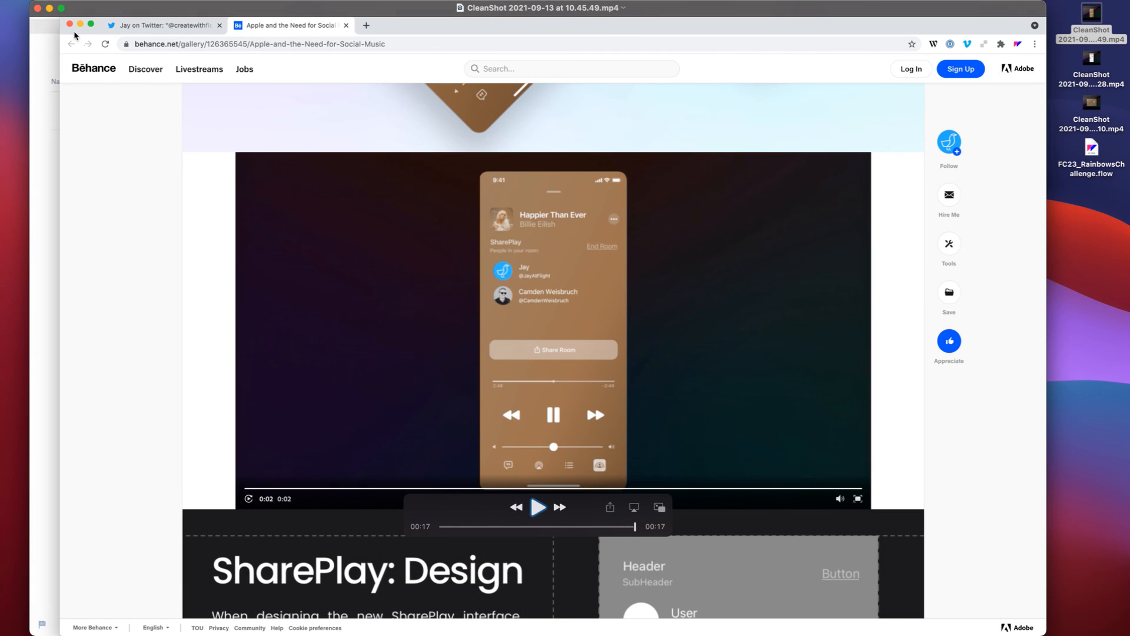
{"action": "key", "text": "super+w"}
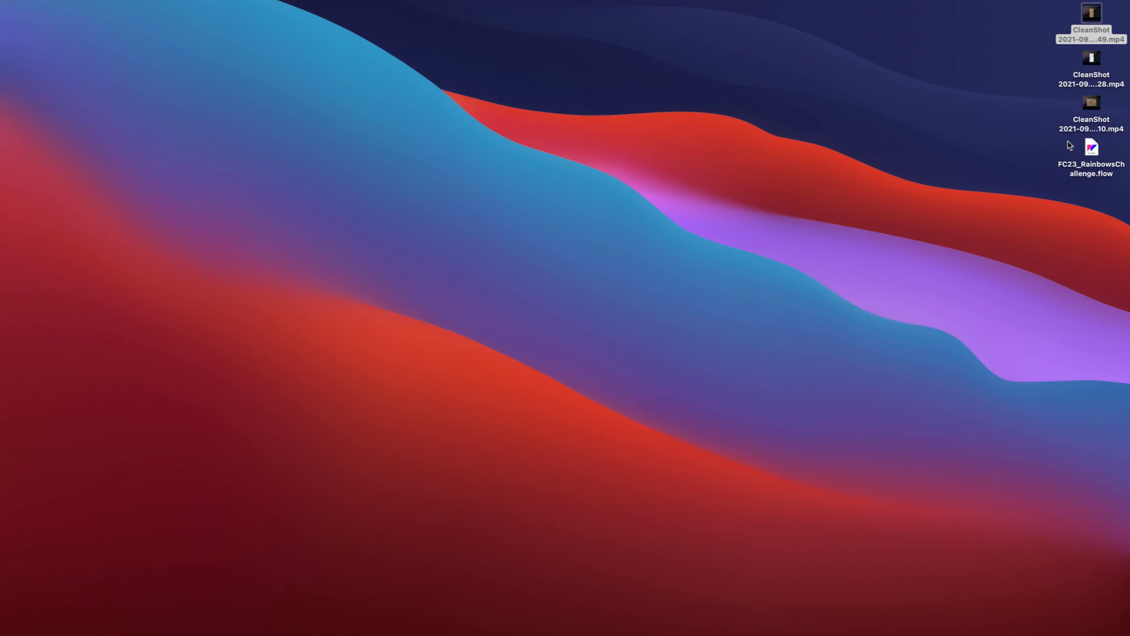
Open CleanShot 2021-09-13 at 10.46.28.mp4 and play the shared playlist animation, pausing it while Everybody Talks is being moved.
{"action": "double_click", "coordinate": [1092, 65]}
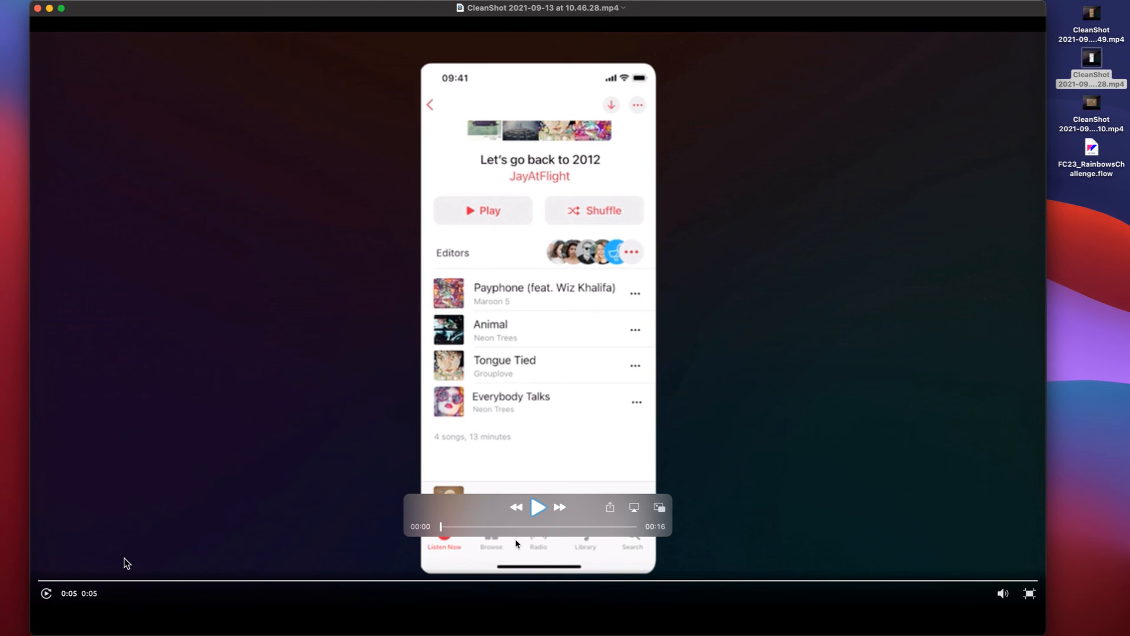
{"action": "left_click", "coordinate": [537, 511]}
{"action": "left_click", "coordinate": [542, 509]}
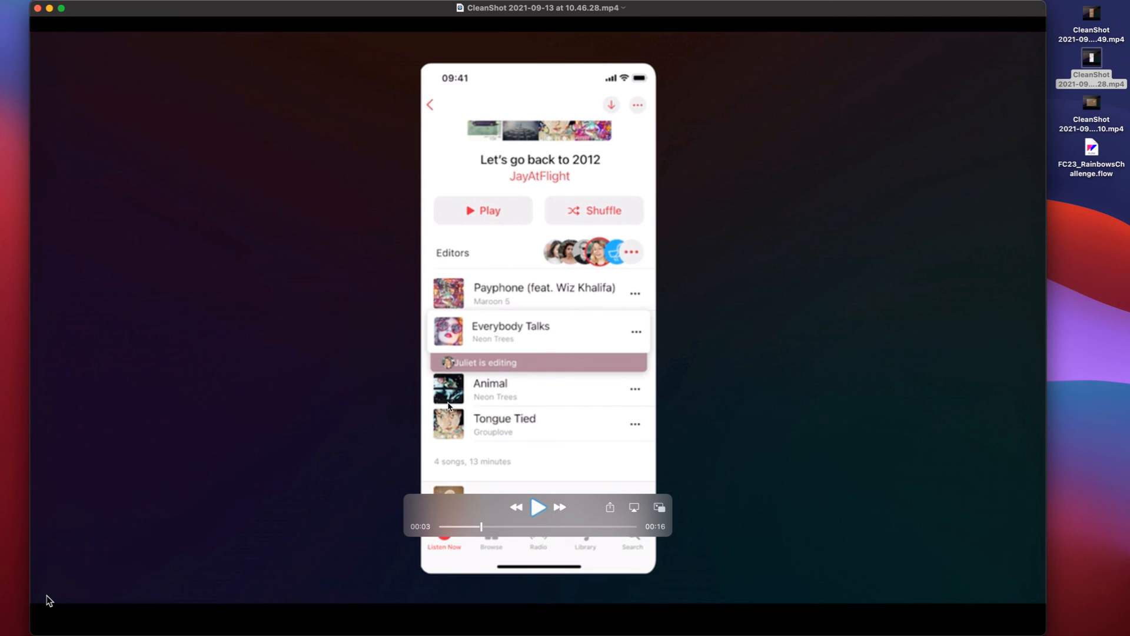
{"action": "left_click", "coordinate": [539, 508]}
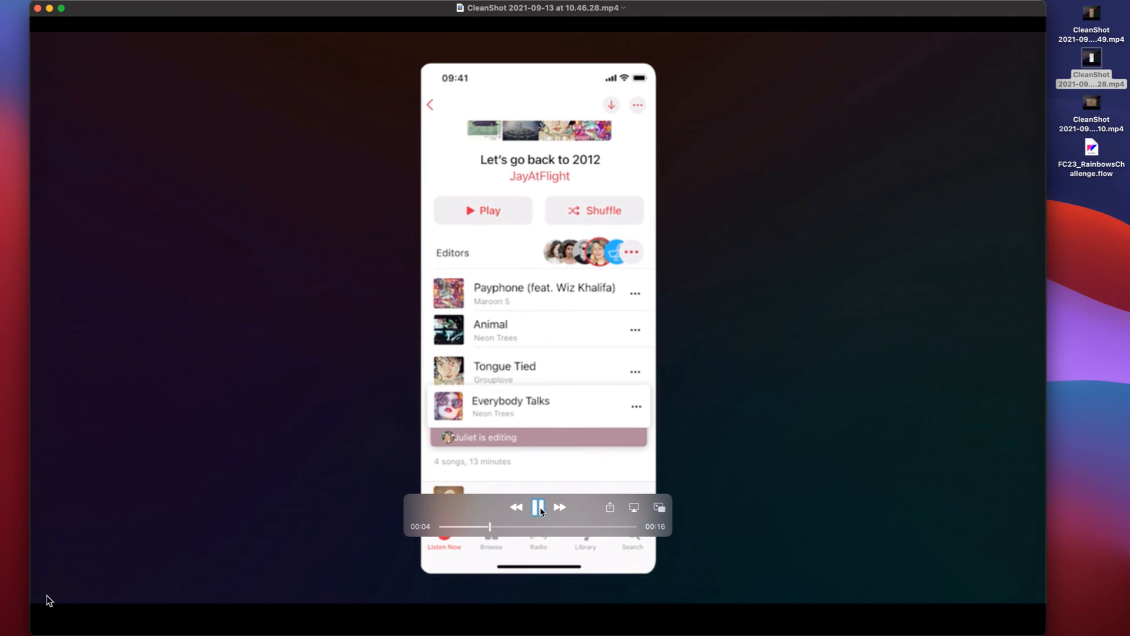
{"action": "left_click", "coordinate": [540, 508]}
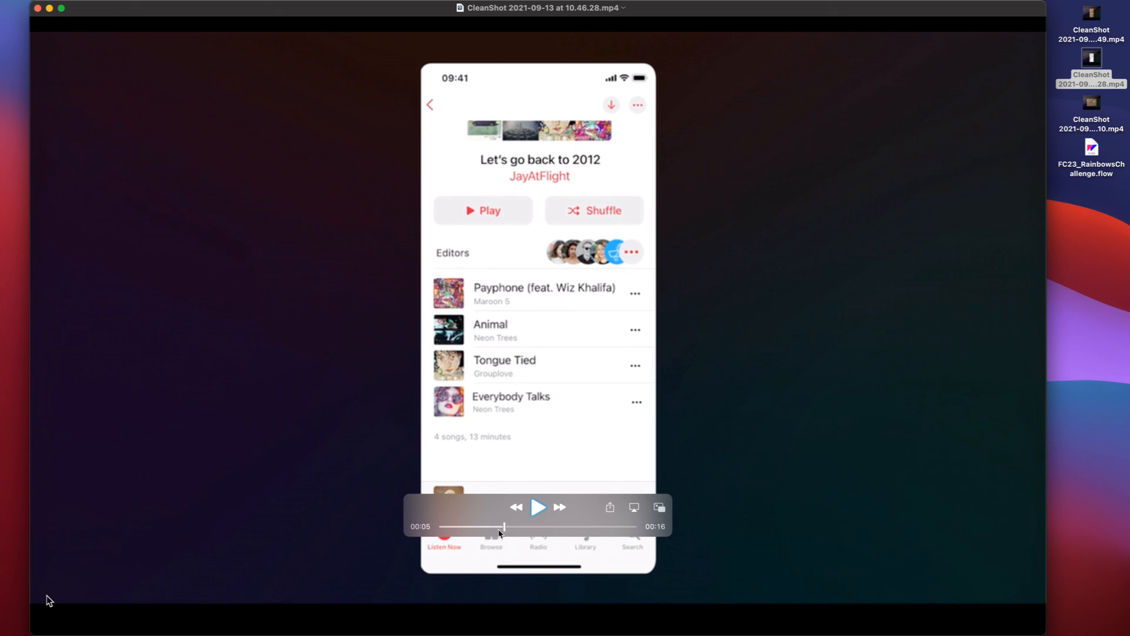
Rewind the shared playlist recording to 00:03, replay the song reordering, and close the video.
{"action": "left_click_drag", "start_coordinate": [502, 529], "coordinate": [479, 532]}
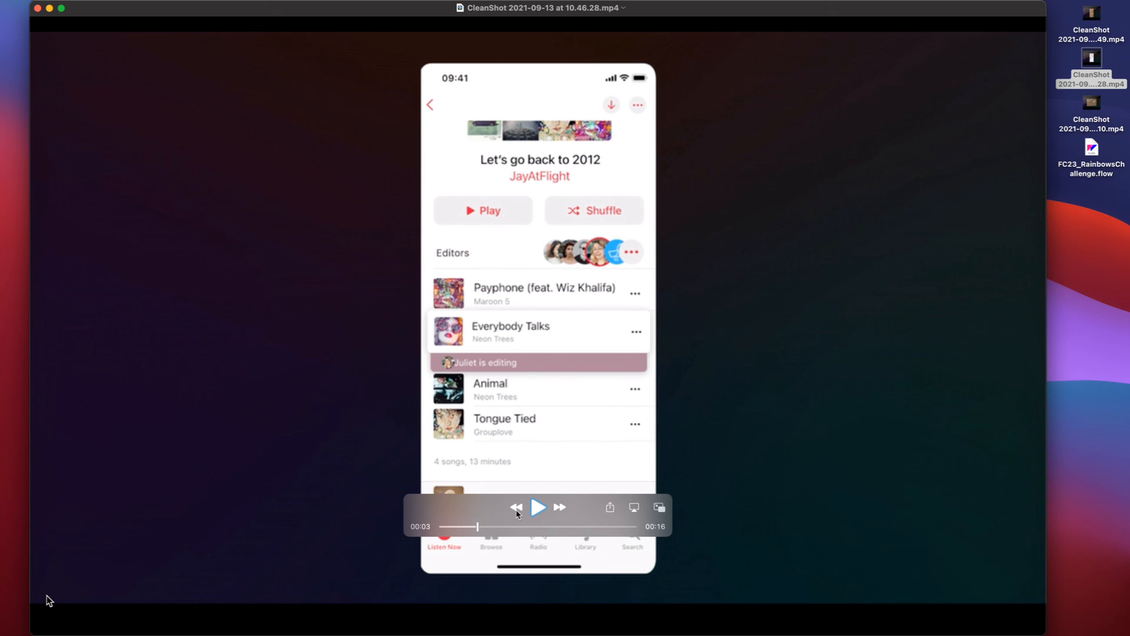
{"action": "left_click", "coordinate": [537, 508]}
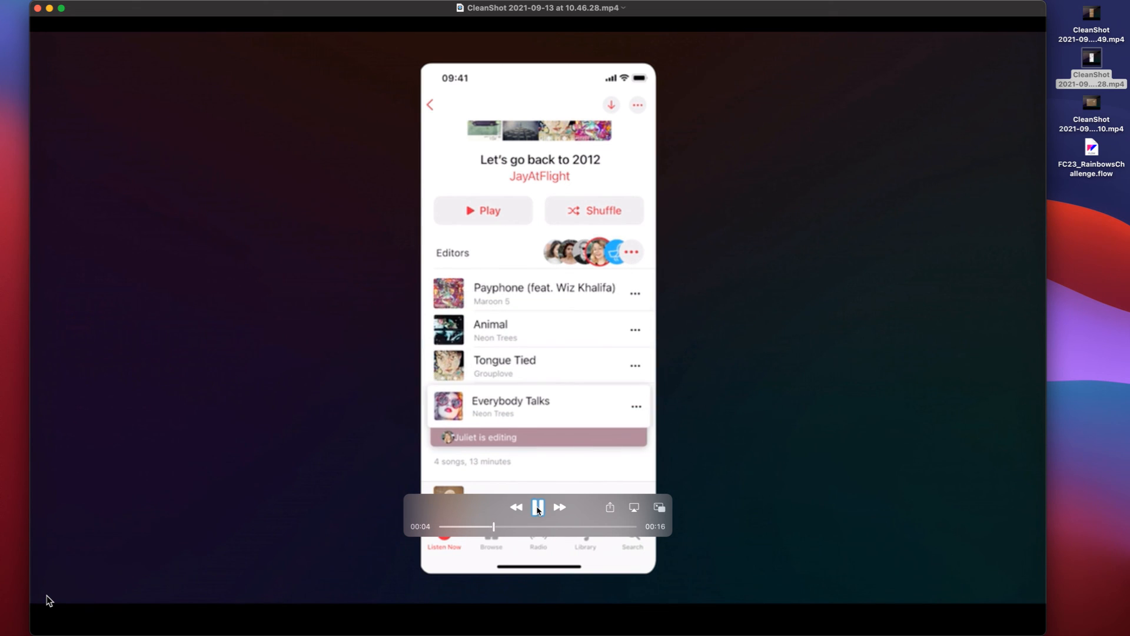
{"action": "left_click", "coordinate": [537, 508]}
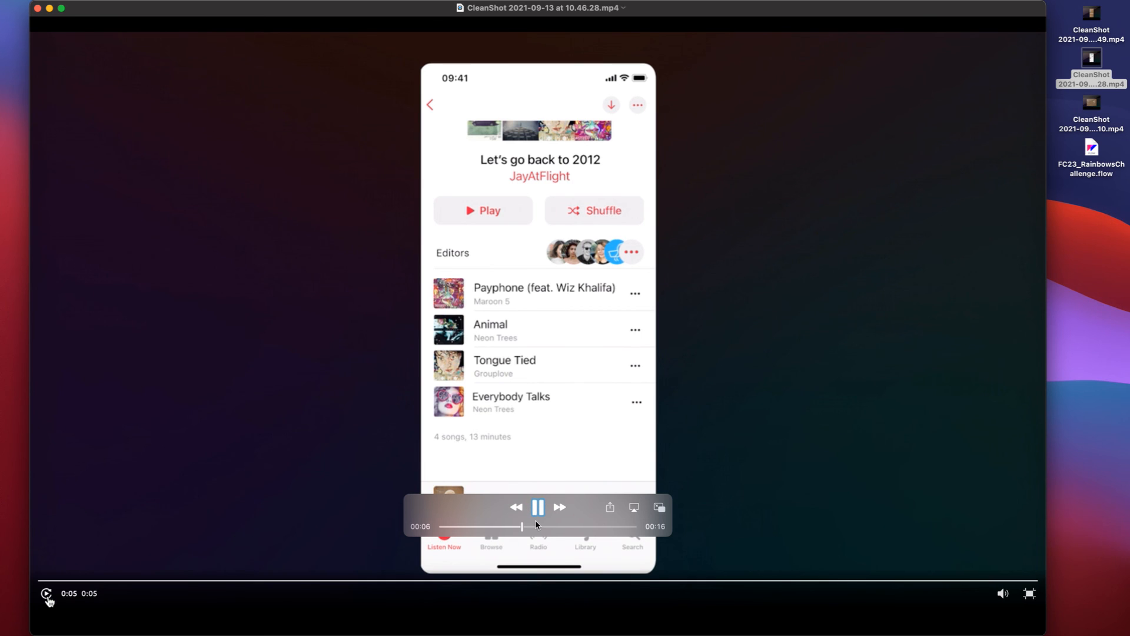
{"action": "left_click", "coordinate": [47, 596]}
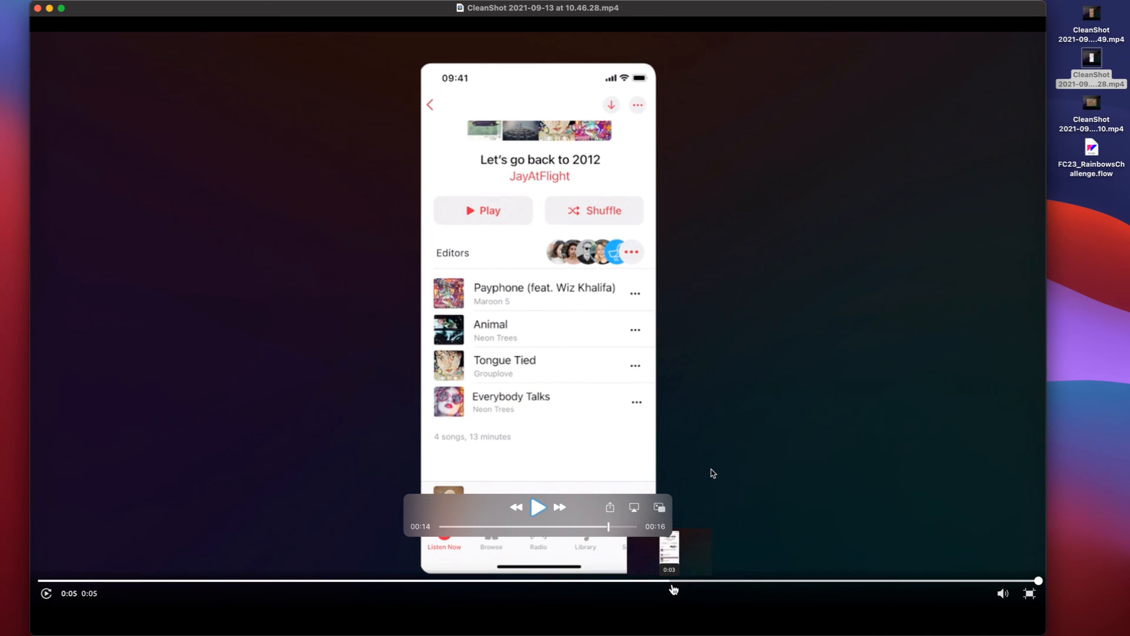
{"action": "key", "text": "super+w"}
Open CleanShot 2021-09-13 at 10.47.10.mp4, watch the Party Mode queue animation to the end, and close the video.
{"action": "left_click", "coordinate": [1084, 123]}
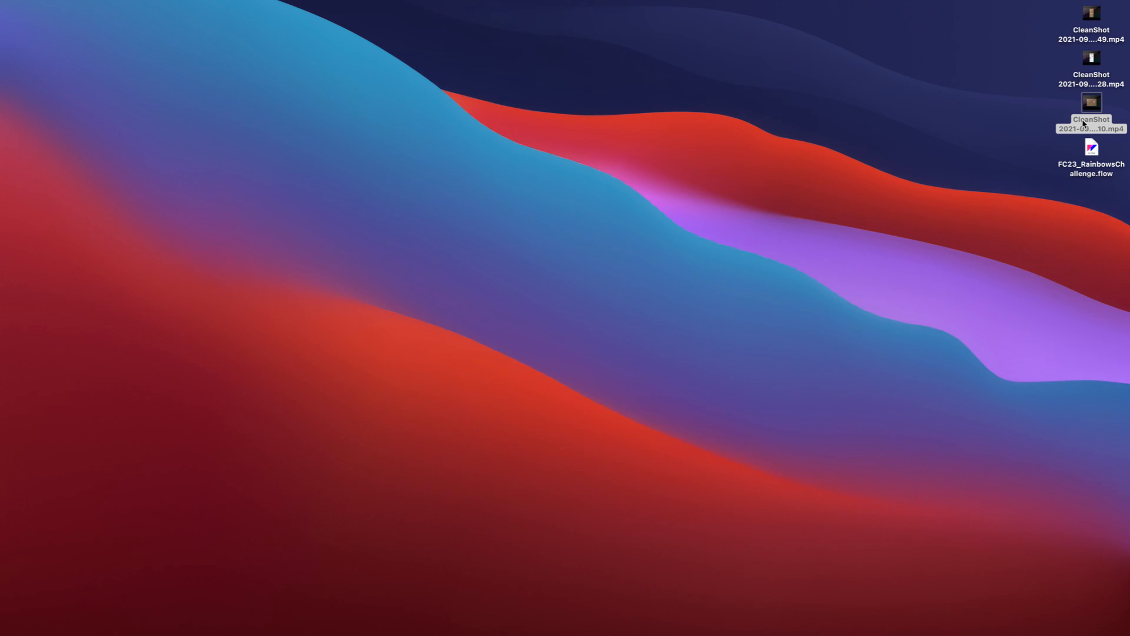
{"action": "double_click", "coordinate": [1084, 124]}
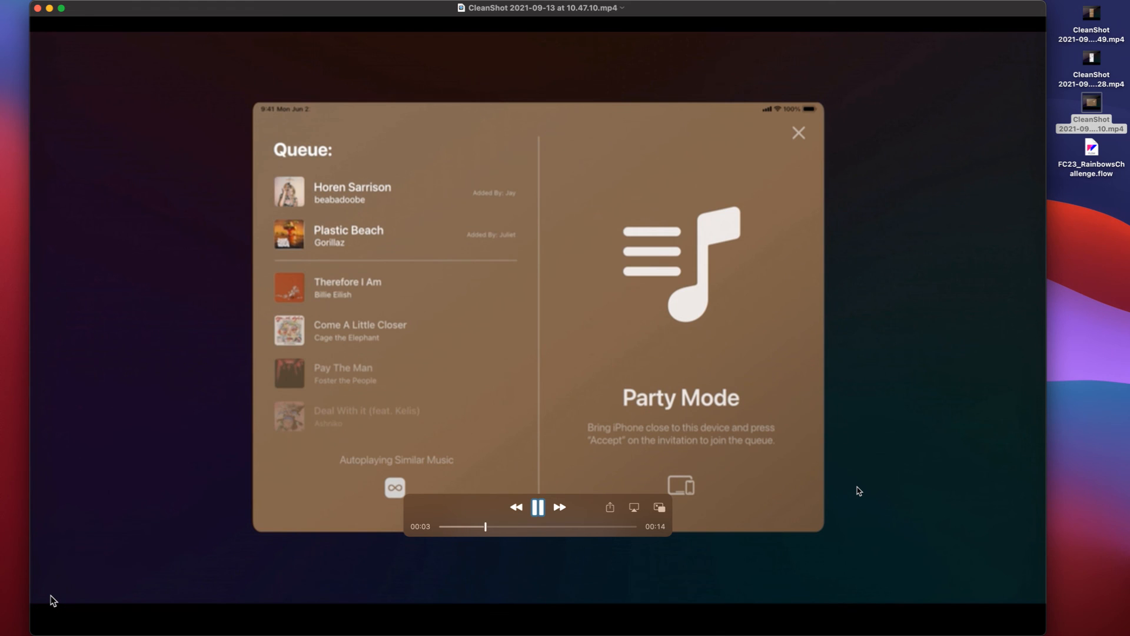
{"action": "mouse_move", "coordinate": [52, 600]}
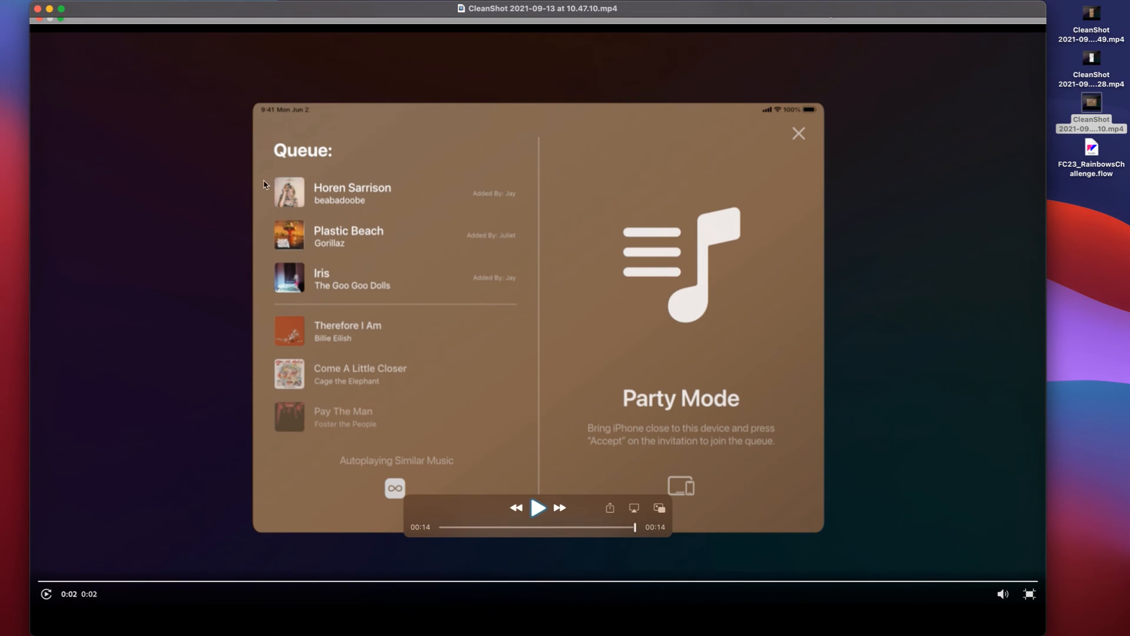
{"action": "key", "text": "super+w"}
Reopen CleanShot 2021-09-13 at 10.45.49.mp4 and replay the SharePlay animation.
{"action": "double_click", "coordinate": [1090, 38]}
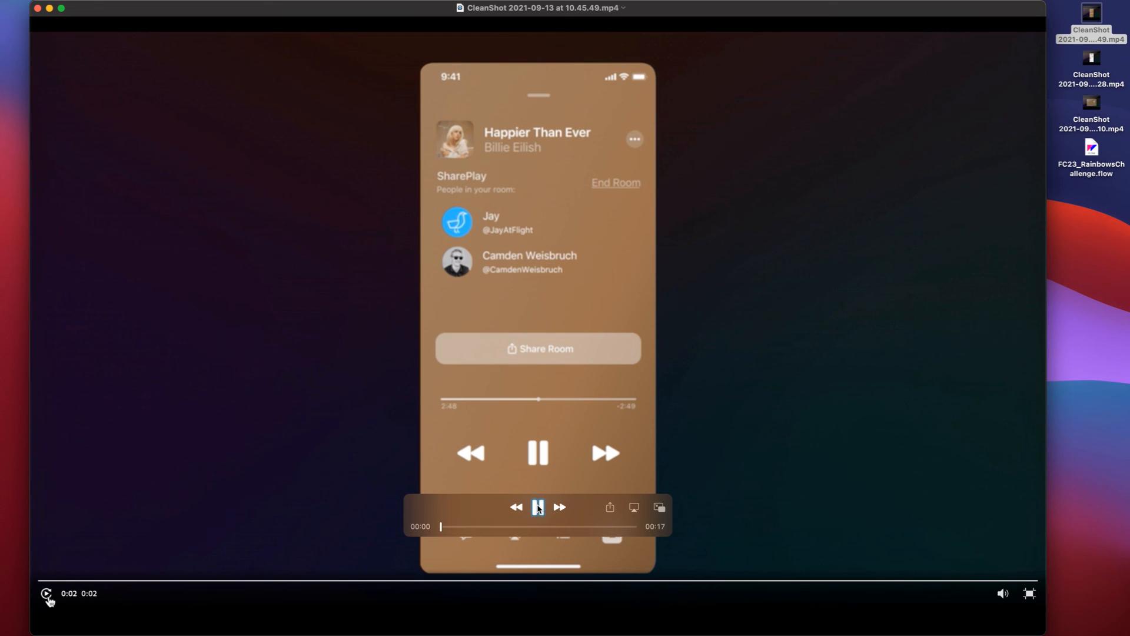
{"action": "left_click", "coordinate": [47, 595]}
{"action": "left_click", "coordinate": [47, 594]}
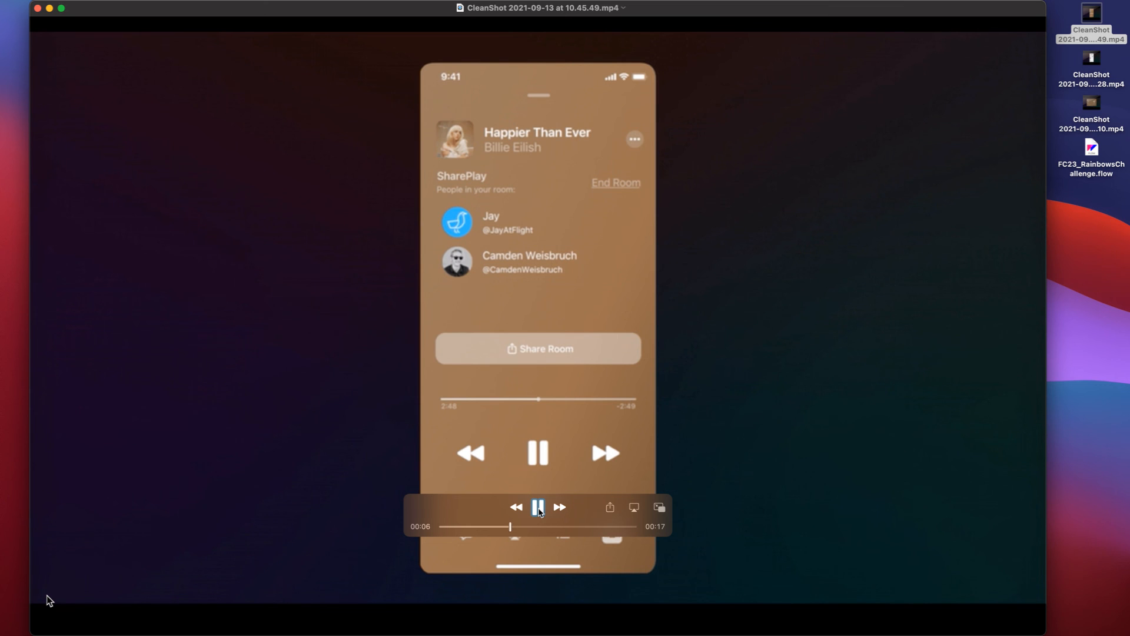